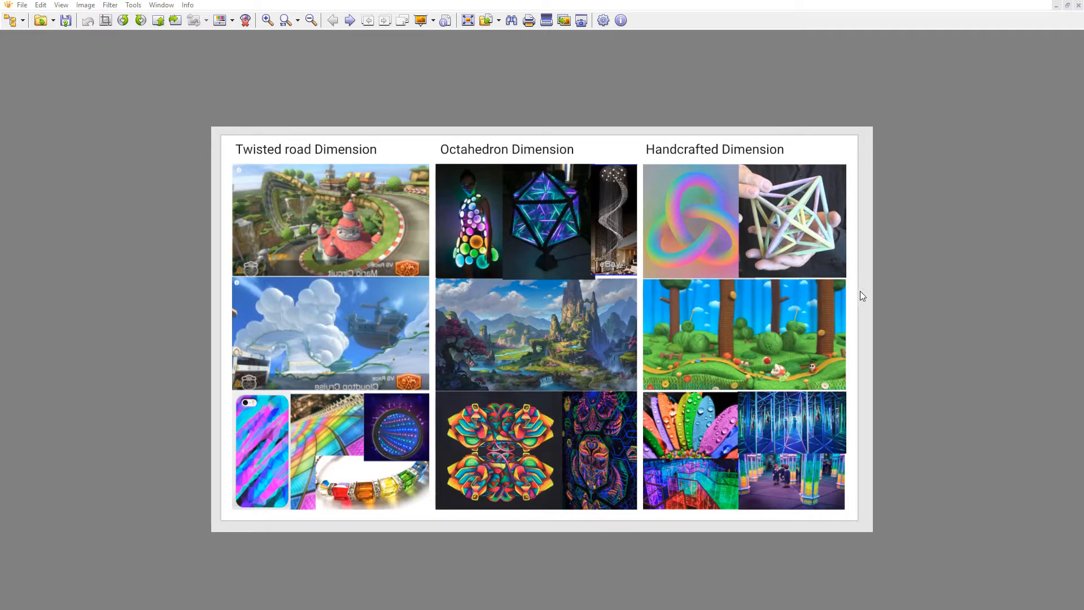
Browse the mood board images as far as the Curtain Ramp, Cloth palace and Treestump cave altar board.
click(351, 22)
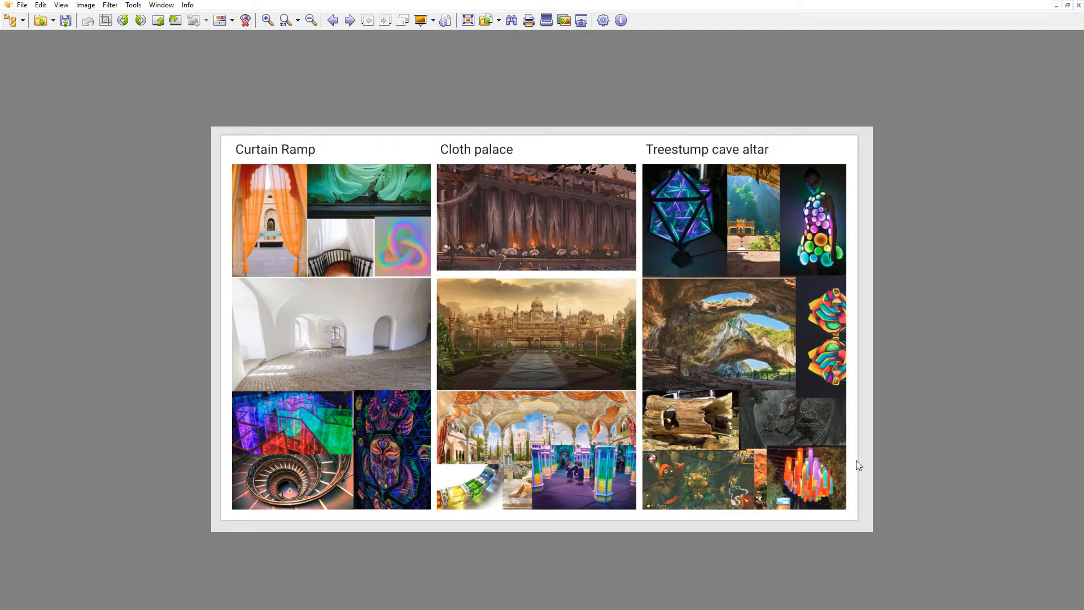
scroll(825, 283, down, 1)
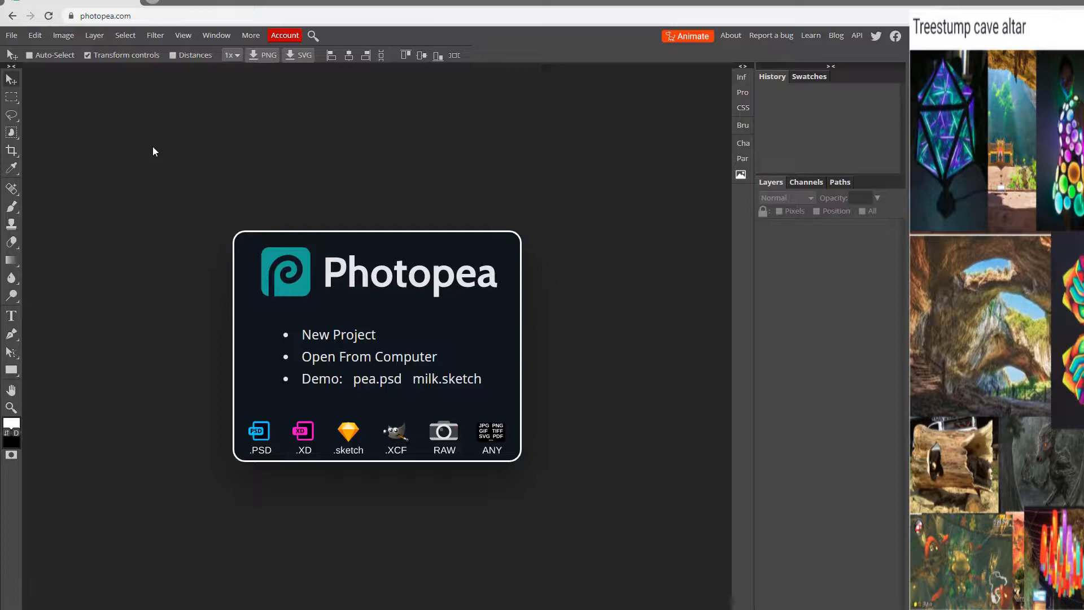
Create a new project named art_jam_concept, 1920 px wide and 1080 px high.
click(11, 35)
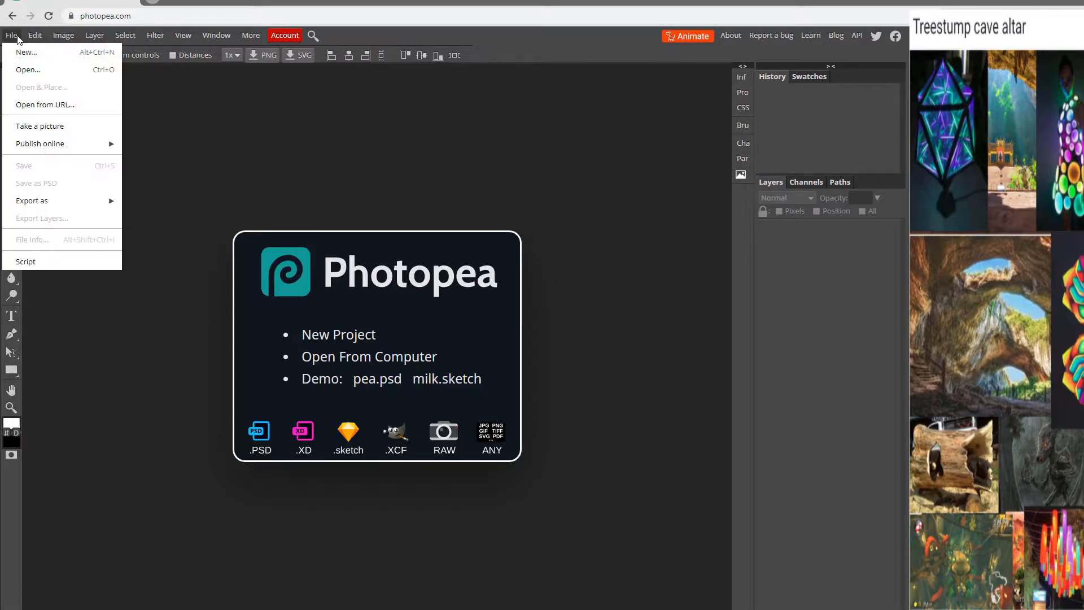
click(26, 52)
text(art_jam)
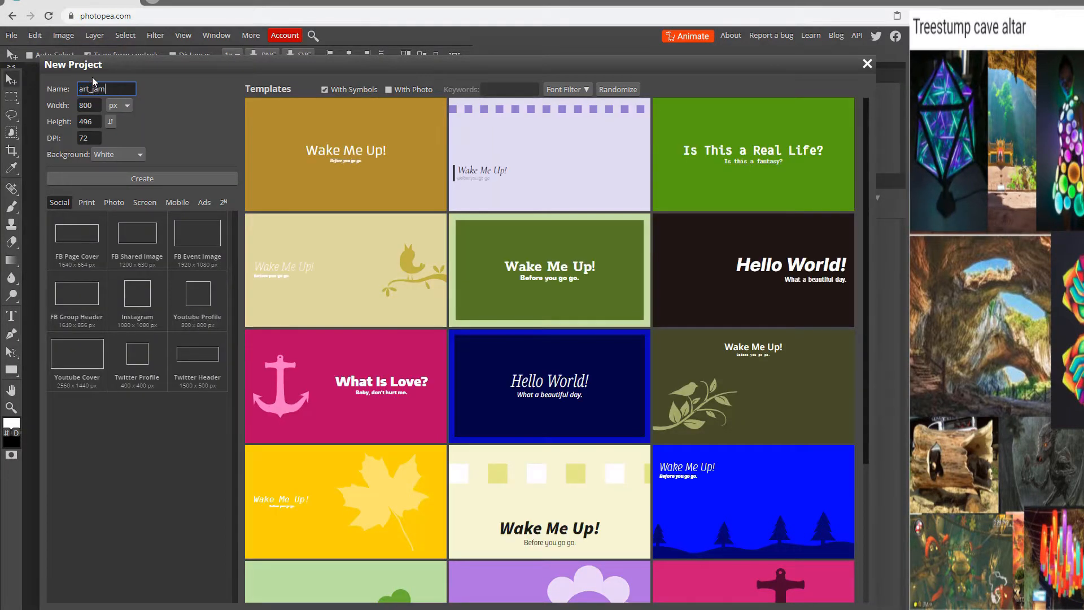
text(_concept)
key(Tab)
text(1920)
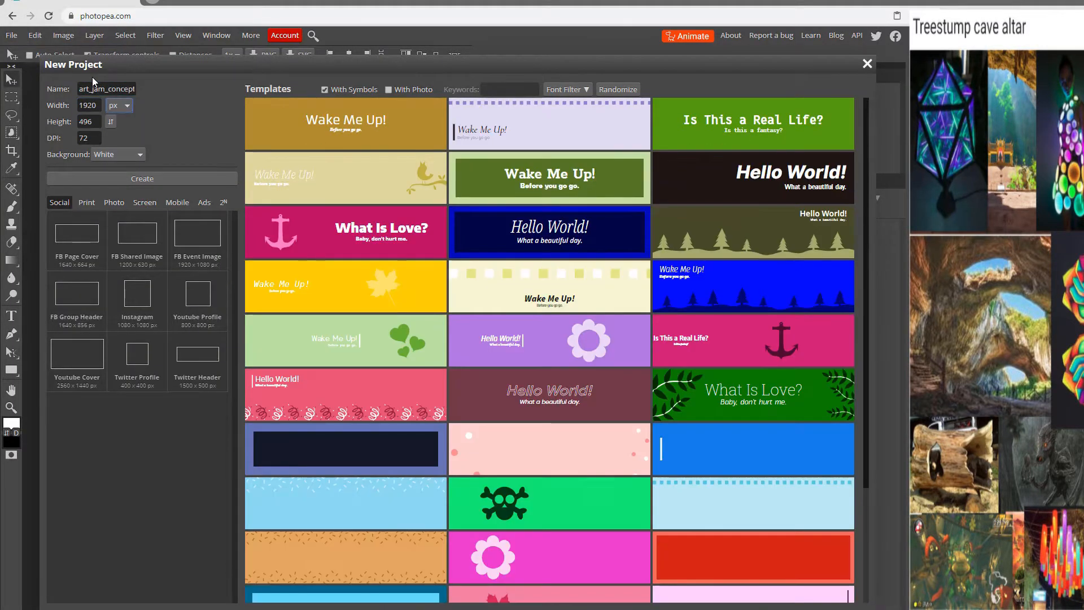
key(Tab)
text(1080)
click(139, 180)
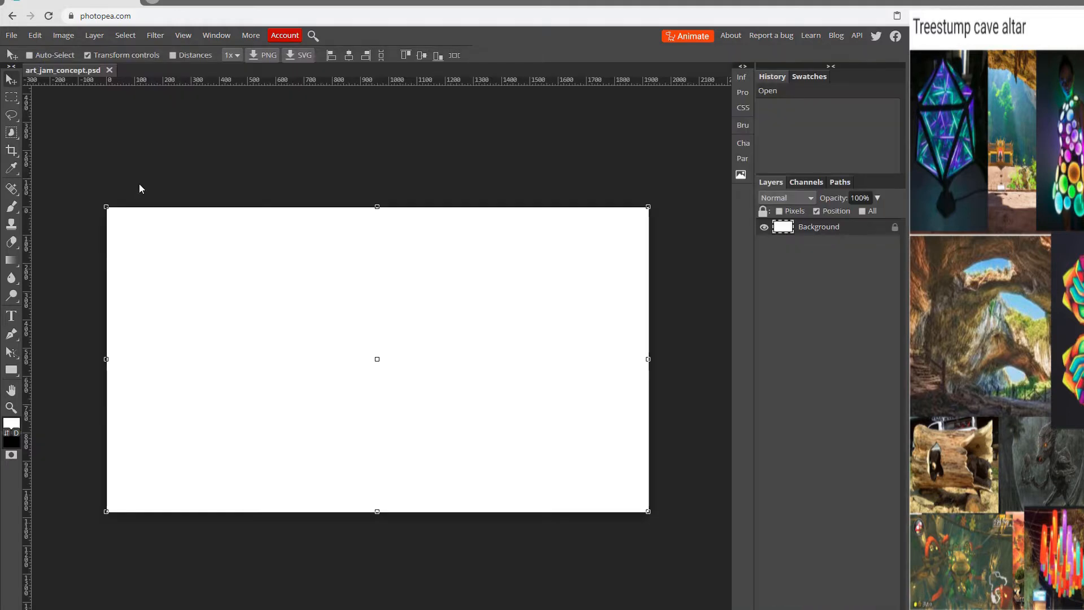
Add one horizontal and one vertical guide, each at 33 percent of the canvas.
click(183, 35)
click(206, 242)
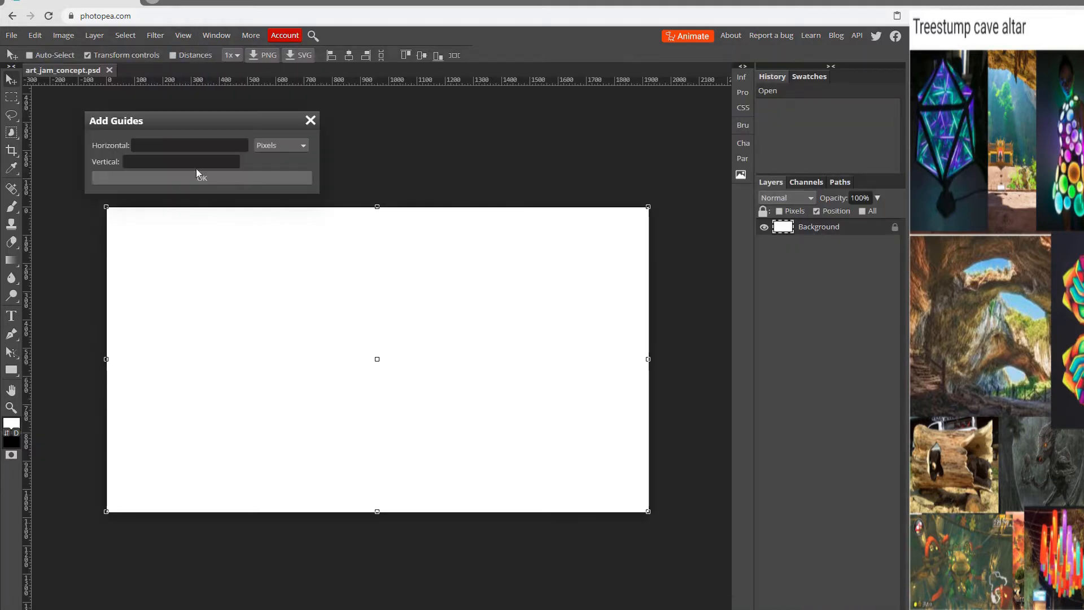
click(281, 145)
click(280, 201)
click(183, 145)
text(33)
click(182, 162)
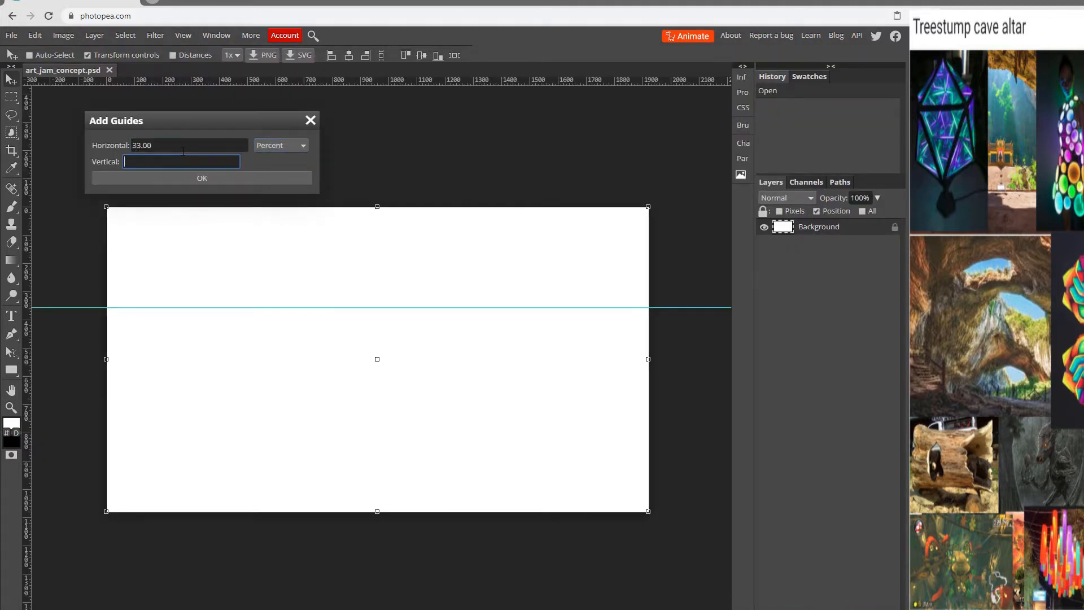
text(33)
click(186, 178)
Add a new layer and paint black brush lines along the 33% vertical and horizontal guides.
key(ctrl+shift+n)
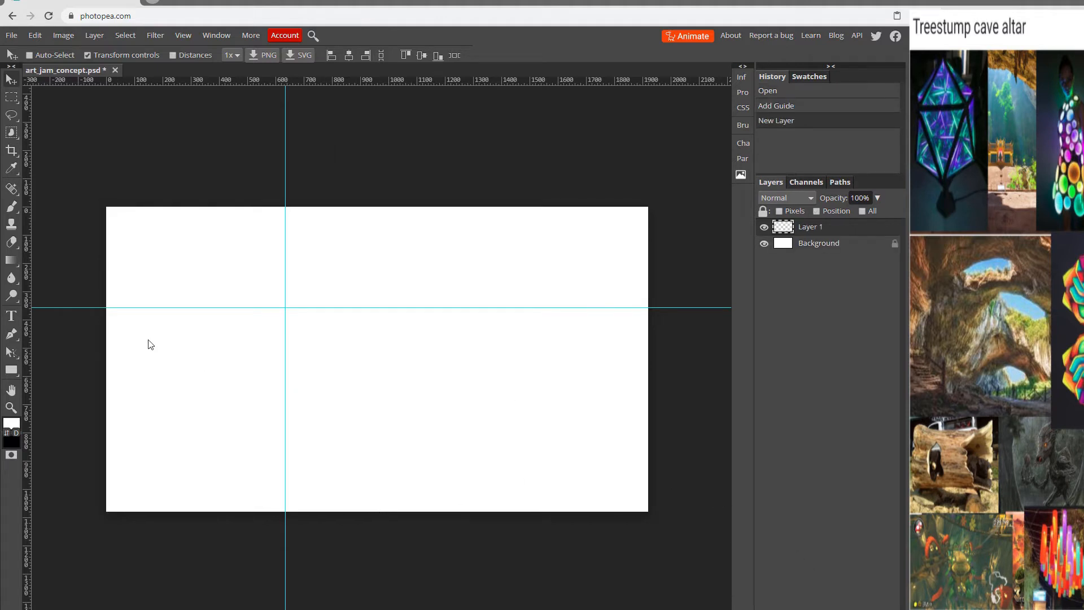
key(b)
click(289, 393)
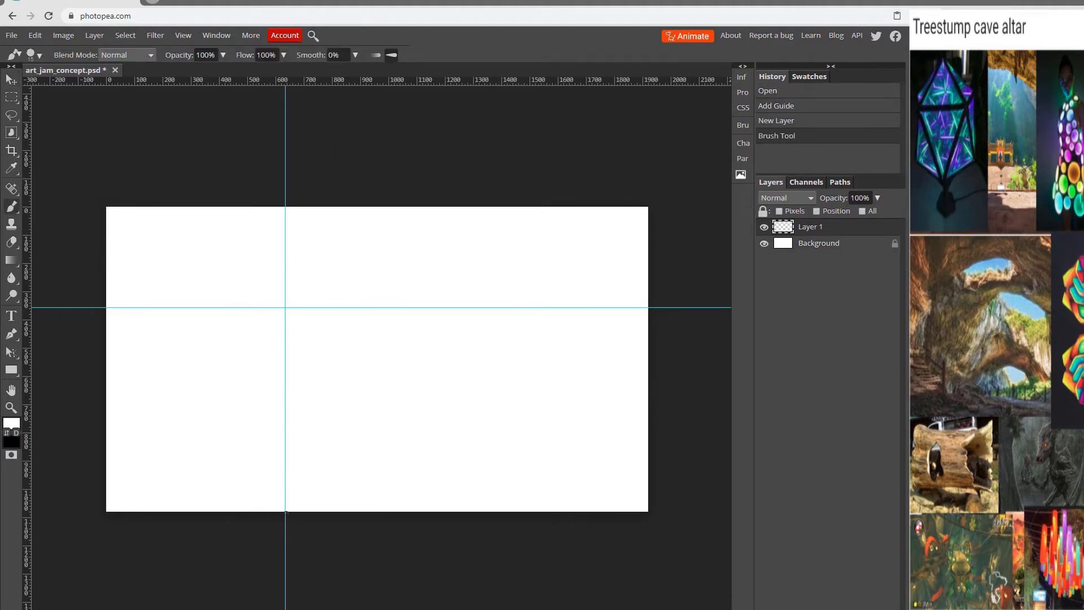
key(x)
drag(288, 203, 279, 557)
drag(84, 308, 672, 307)
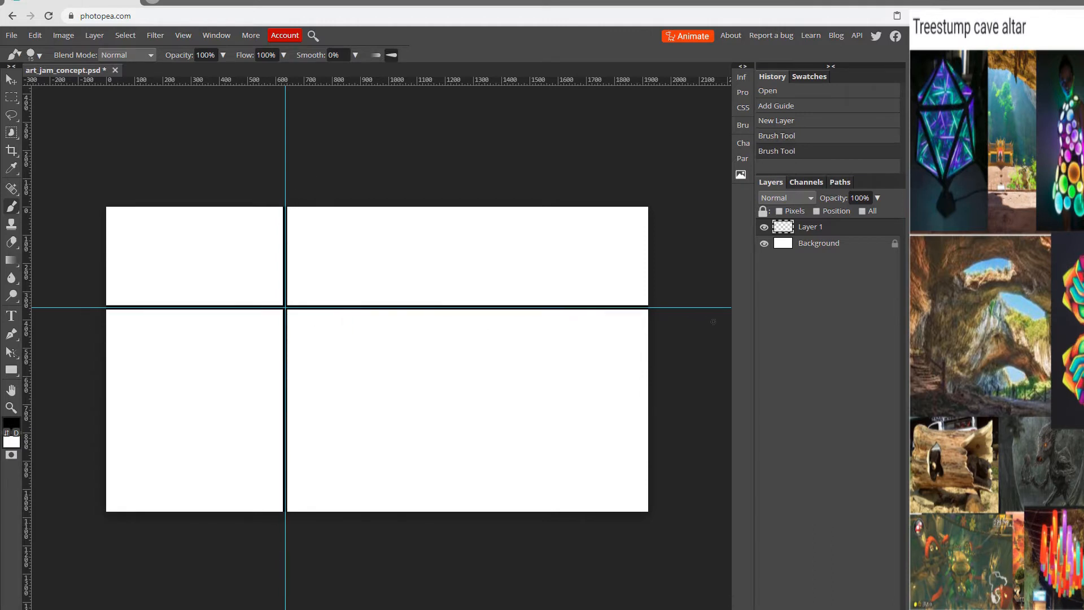
Move the guides to 66 percent in both directions and paint black lines along them to complete the three-by-three grid.
click(183, 35)
click(208, 242)
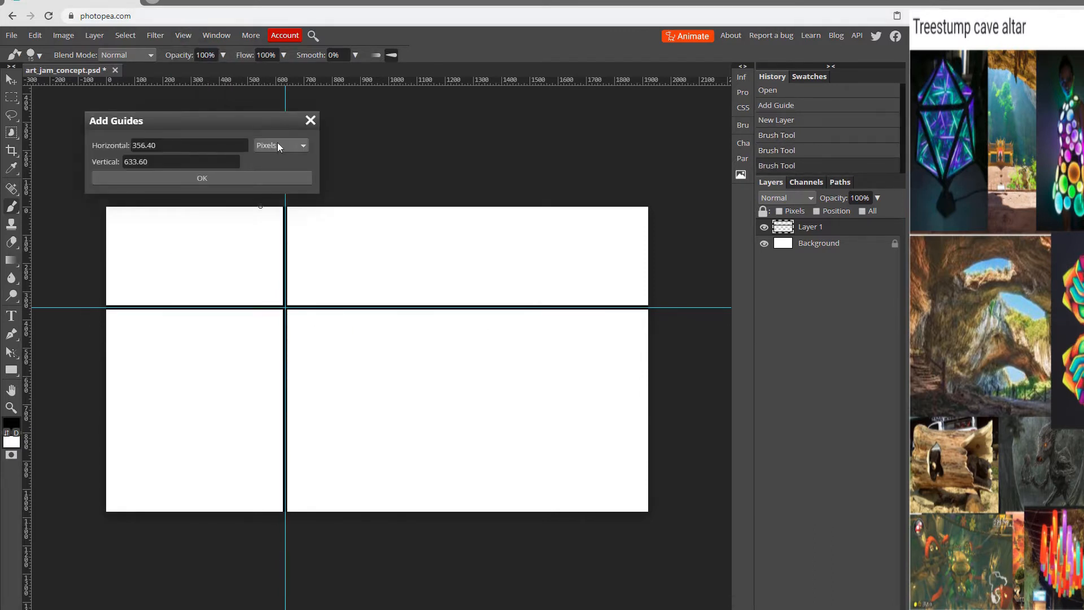
click(278, 145)
click(269, 202)
drag(169, 145, 52, 134)
text(66)
key(Tab)
key(Tab)
text(6)
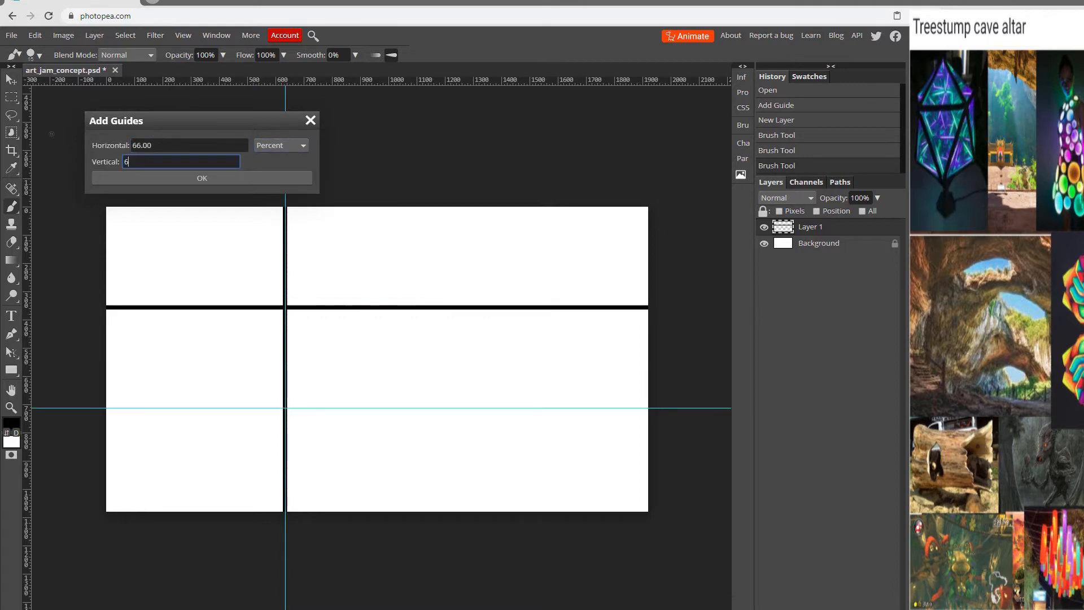
text(6)
click(124, 177)
drag(464, 204, 464, 513)
drag(100, 408, 649, 407)
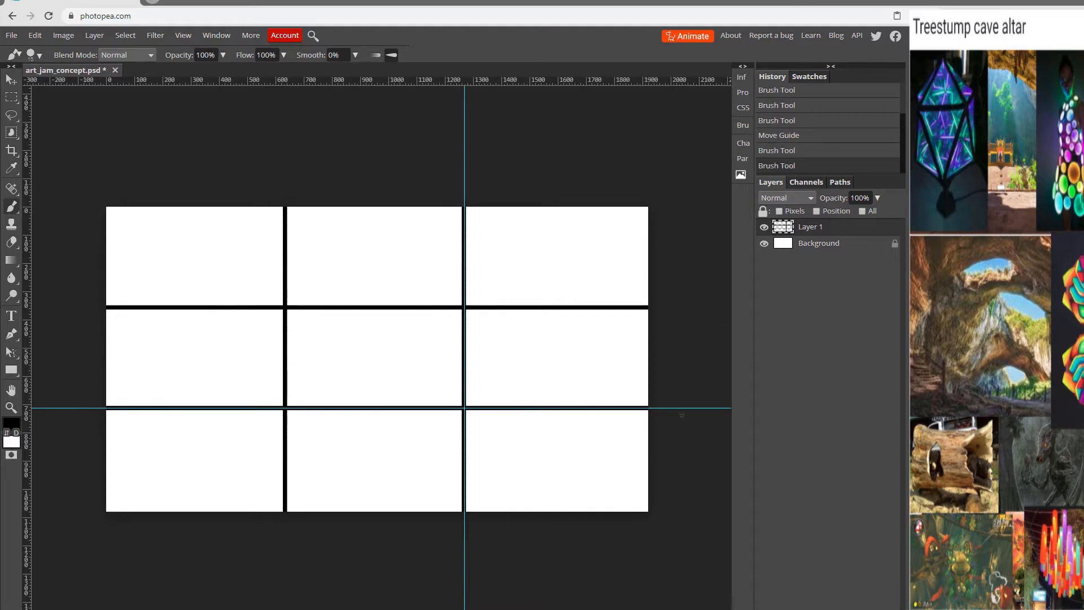
Add a new layer beneath the grid line layer and lower the grid layer's opacity.
key(ctrl+shift+n)
drag(824, 242, 825, 226)
drag(878, 198, 834, 218)
click(813, 244)
Shade the canvas edges and corners on the lower layer using a large, soft black brush at 21% opacity.
right_click(159, 327)
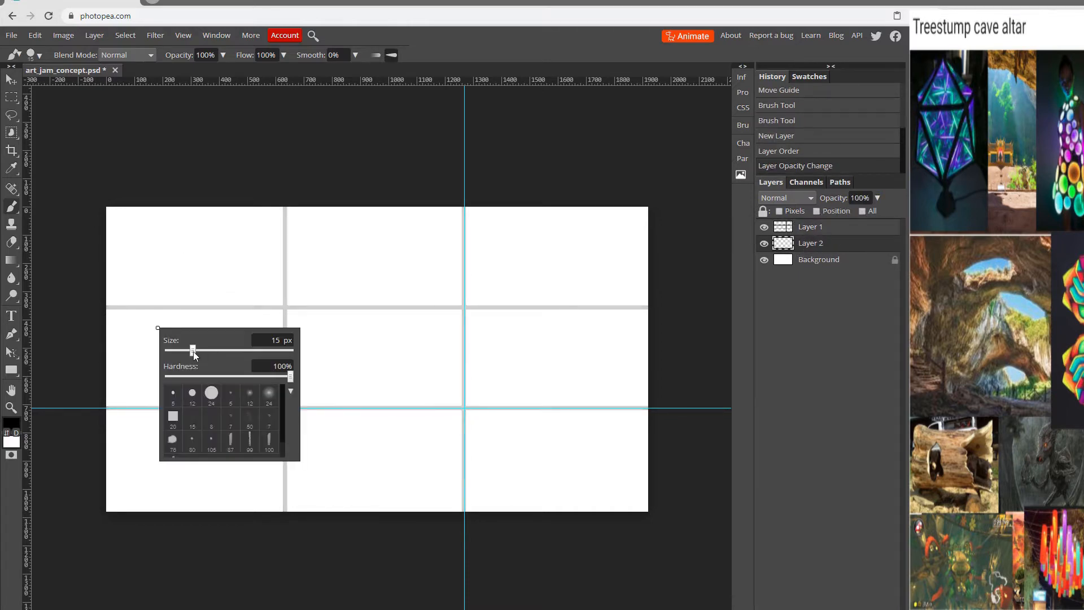
drag(193, 352, 262, 350)
mouse_move(222, 55)
mouse_down()
mouse_move(218, 74)
mouse_move(181, 73)
mouse_up()
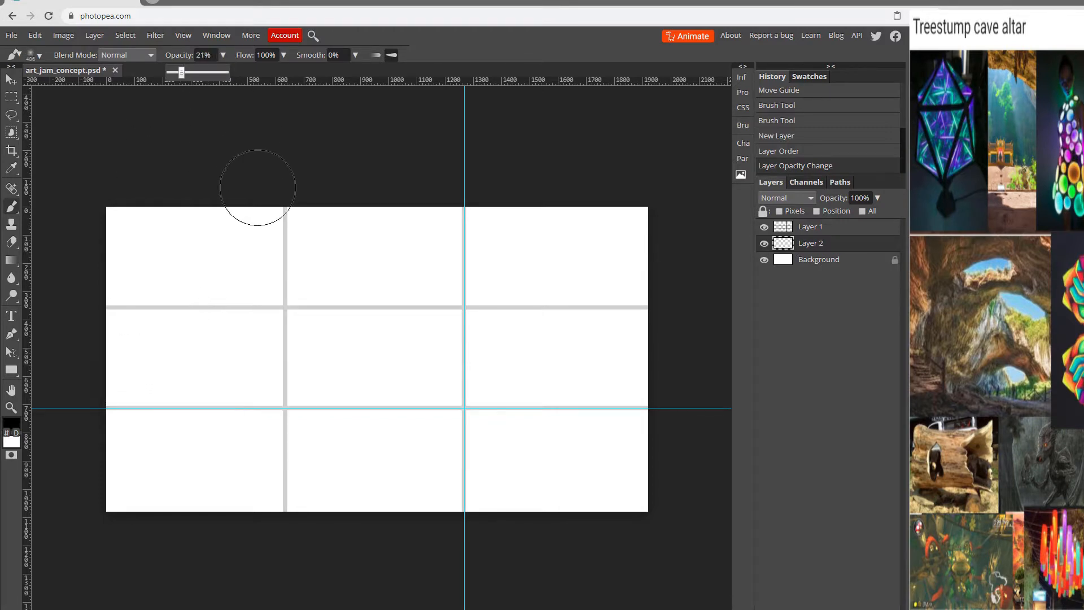
mouse_move(158, 230)
mouse_down()
mouse_move(119, 265)
mouse_move(593, 194)
mouse_move(602, 502)
mouse_move(566, 461)
mouse_up()
right_click(566, 461)
drag(666, 487, 688, 486)
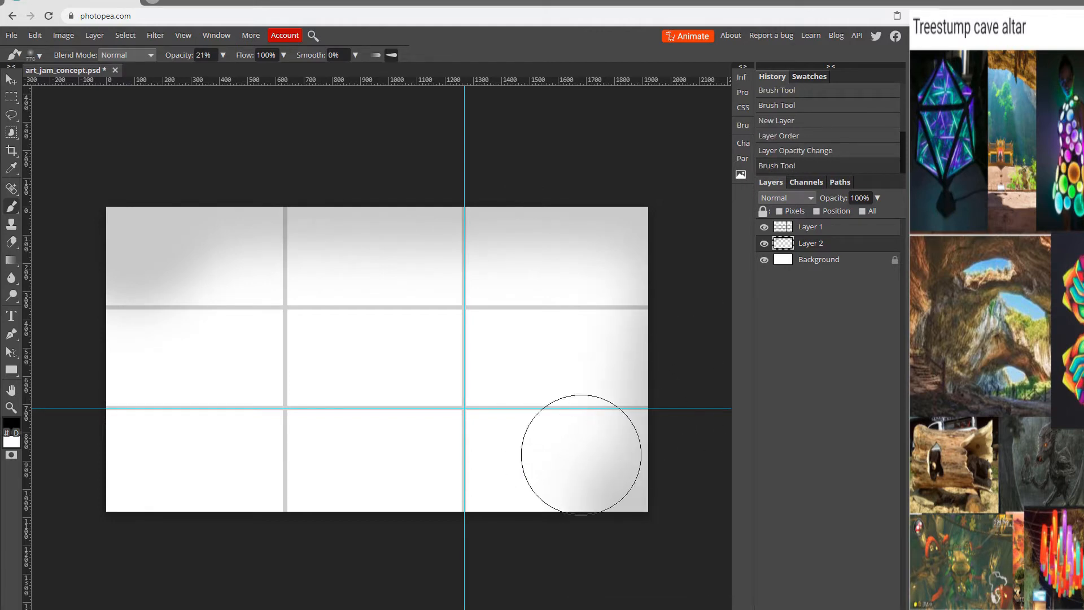
mouse_move(581, 455)
mouse_down()
mouse_move(300, 500)
mouse_move(116, 441)
mouse_move(194, 479)
mouse_move(573, 467)
mouse_move(449, 212)
mouse_move(195, 237)
mouse_move(151, 270)
mouse_move(189, 349)
mouse_move(505, 175)
mouse_move(642, 456)
mouse_move(464, 489)
mouse_move(305, 457)
mouse_up()
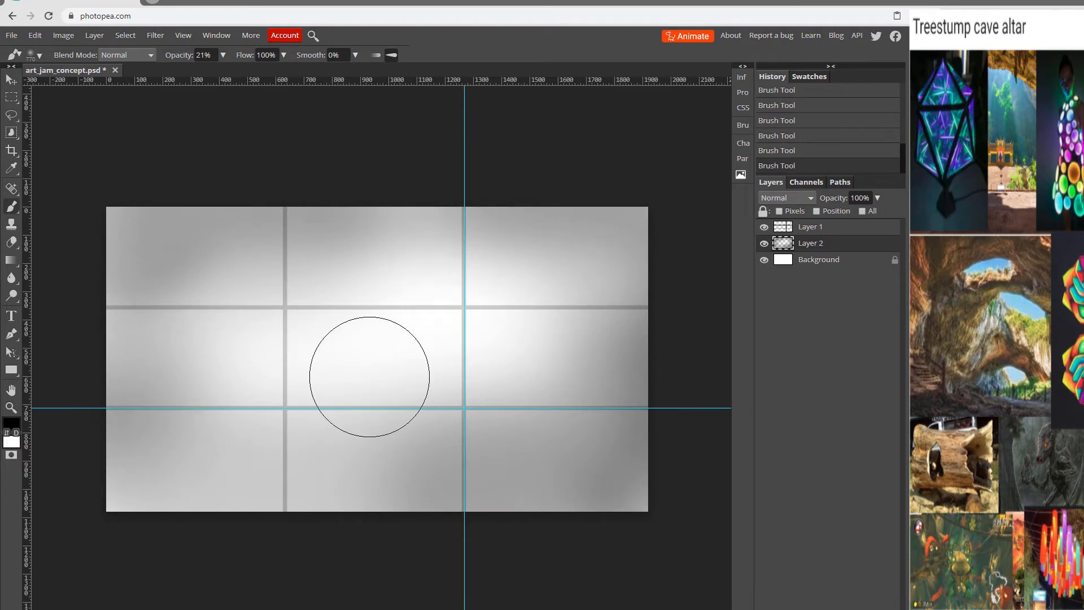
Lighten the middle and lower middle of the canvas with soft white brush strokes.
key(x)
key(x)
key(x)
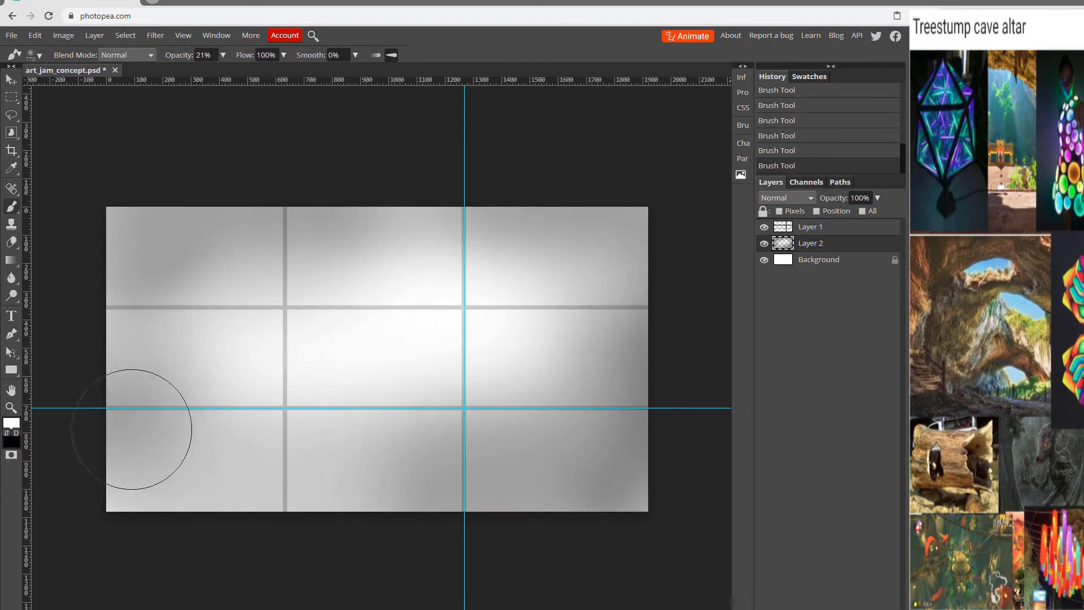
mouse_move(490, 429)
mouse_down()
mouse_move(440, 416)
mouse_move(449, 398)
mouse_up()
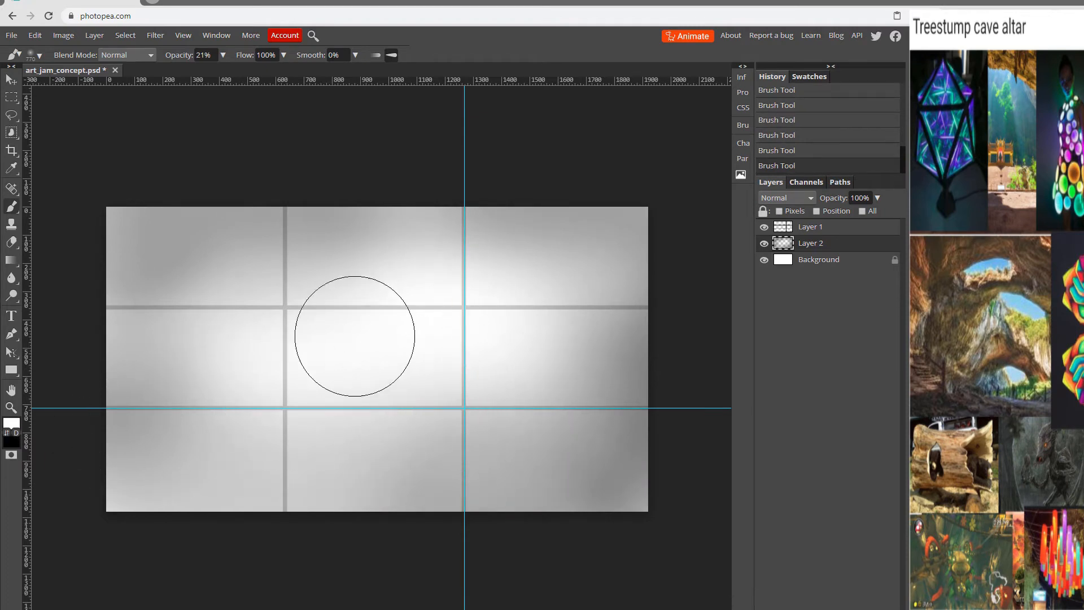
Darken all the canvas edges with repeated soft black strokes, leaving a brighter area in the centre.
key(x)
drag(137, 249, 675, 230)
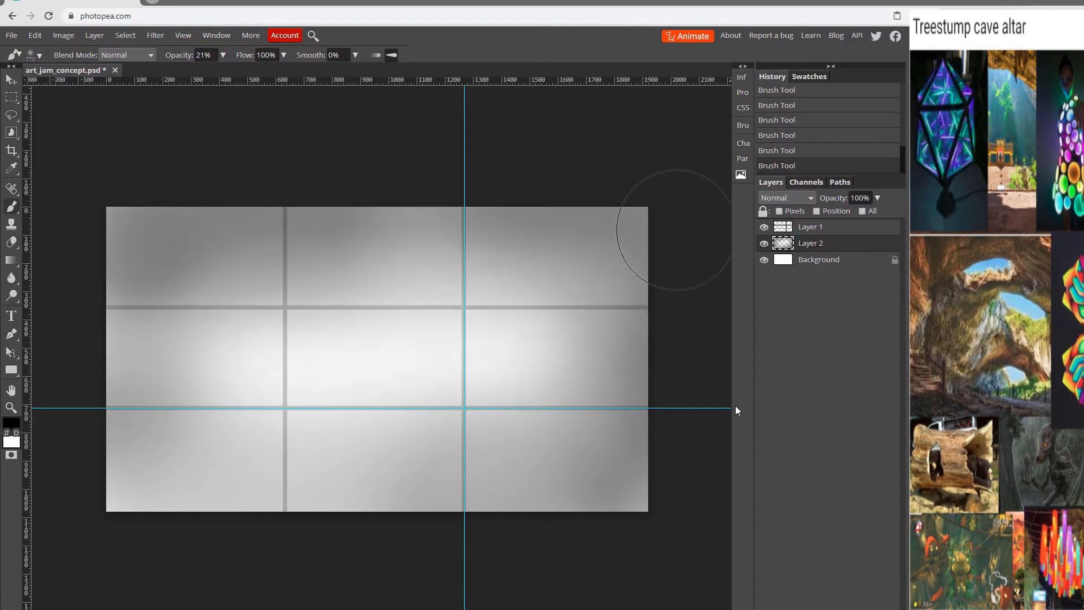
mouse_move(735, 406)
mouse_down()
mouse_move(407, 520)
mouse_move(170, 464)
mouse_move(533, 242)
mouse_move(187, 415)
mouse_move(160, 491)
mouse_move(537, 440)
mouse_up()
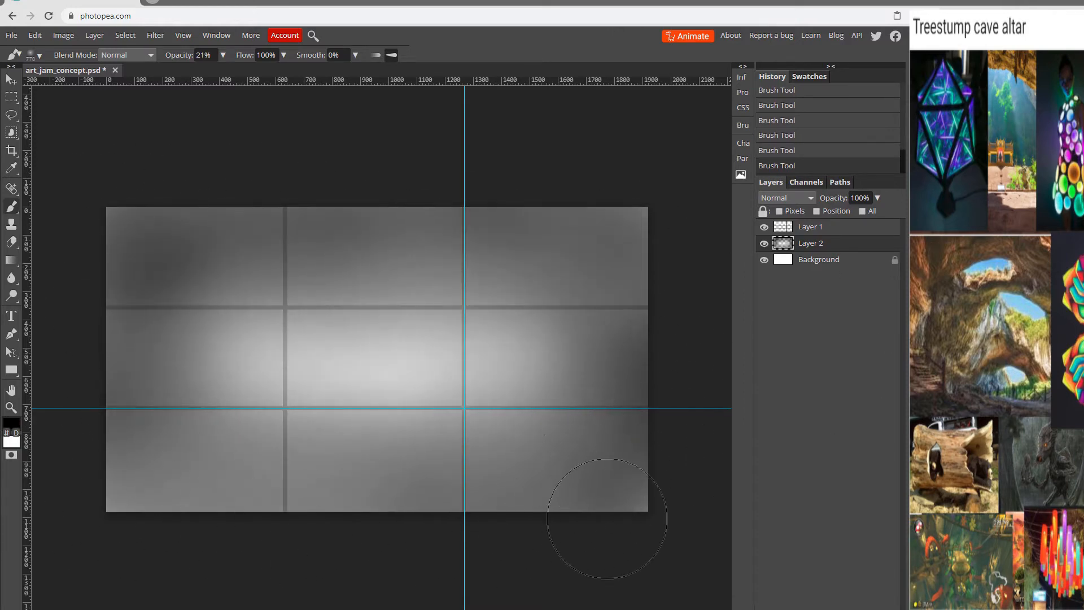
mouse_move(607, 518)
mouse_down()
mouse_move(271, 322)
mouse_move(309, 278)
mouse_move(121, 189)
mouse_move(147, 187)
mouse_up()
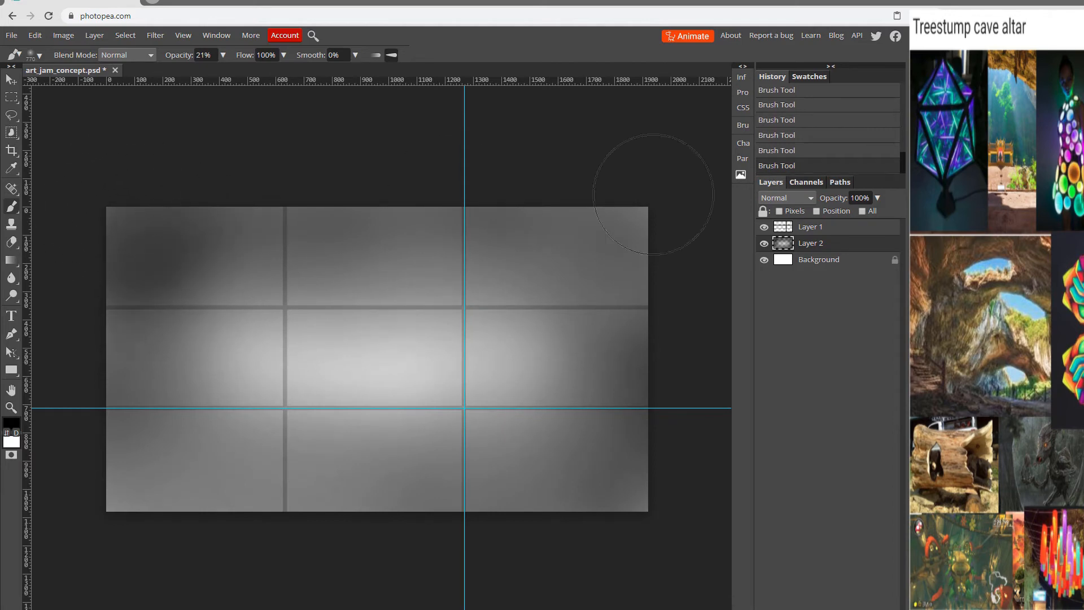
mouse_move(643, 204)
mouse_down()
mouse_move(701, 235)
mouse_move(670, 477)
mouse_move(553, 497)
mouse_up()
mouse_move(94, 534)
mouse_down()
mouse_move(104, 452)
mouse_move(684, 472)
mouse_up()
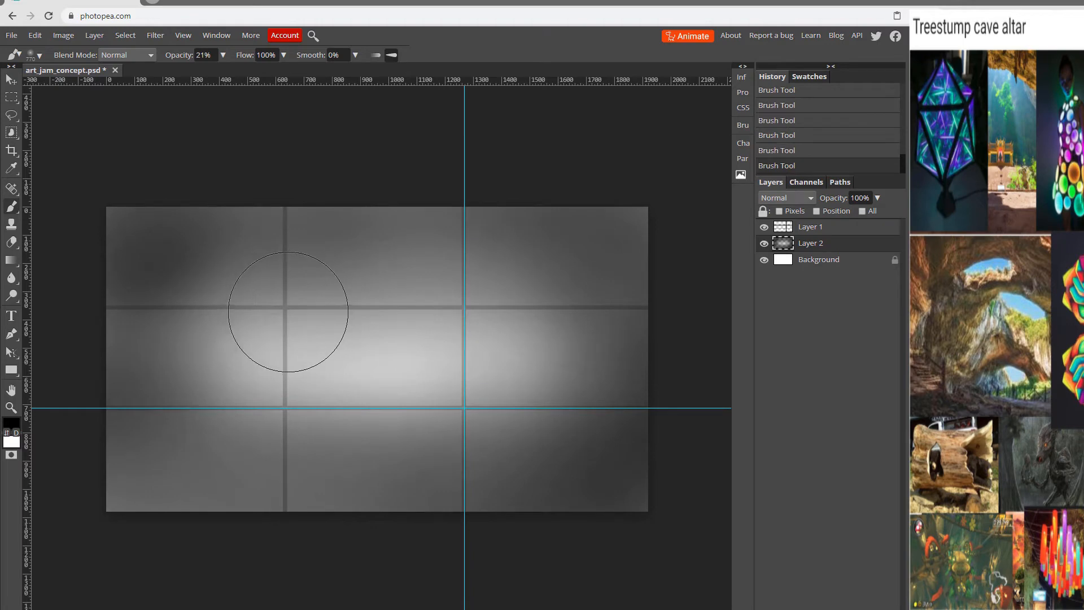
Reduce the brush size and paint white light spots near the two upper grid intersections and right of the lower-right one.
right_click(286, 285)
drag(391, 310, 384, 310)
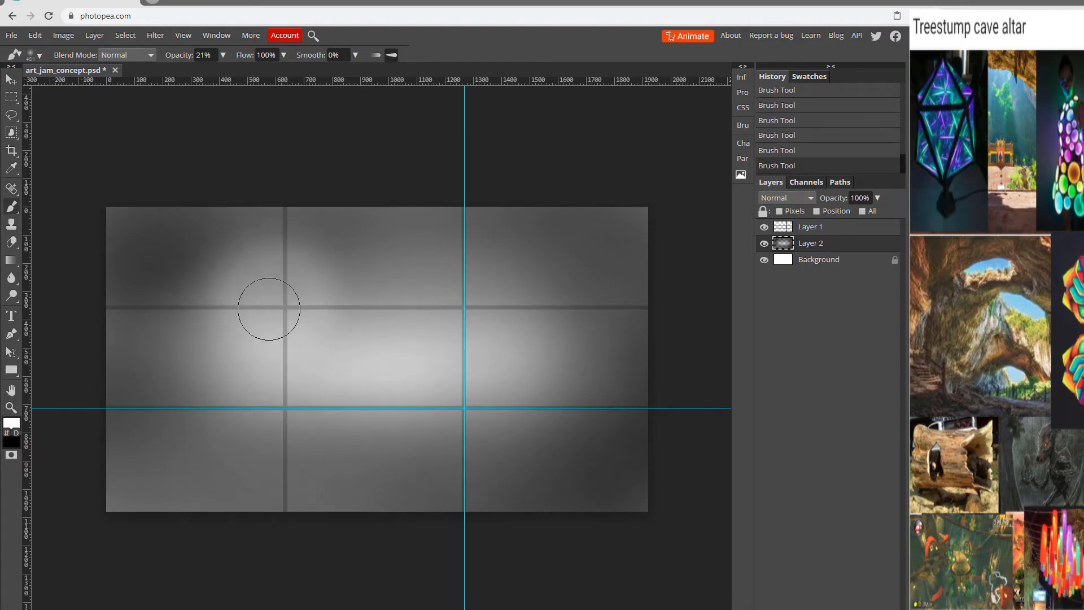
mouse_move(269, 309)
mouse_down()
mouse_move(291, 270)
mouse_move(298, 299)
mouse_move(328, 307)
mouse_move(278, 298)
mouse_move(388, 291)
mouse_up()
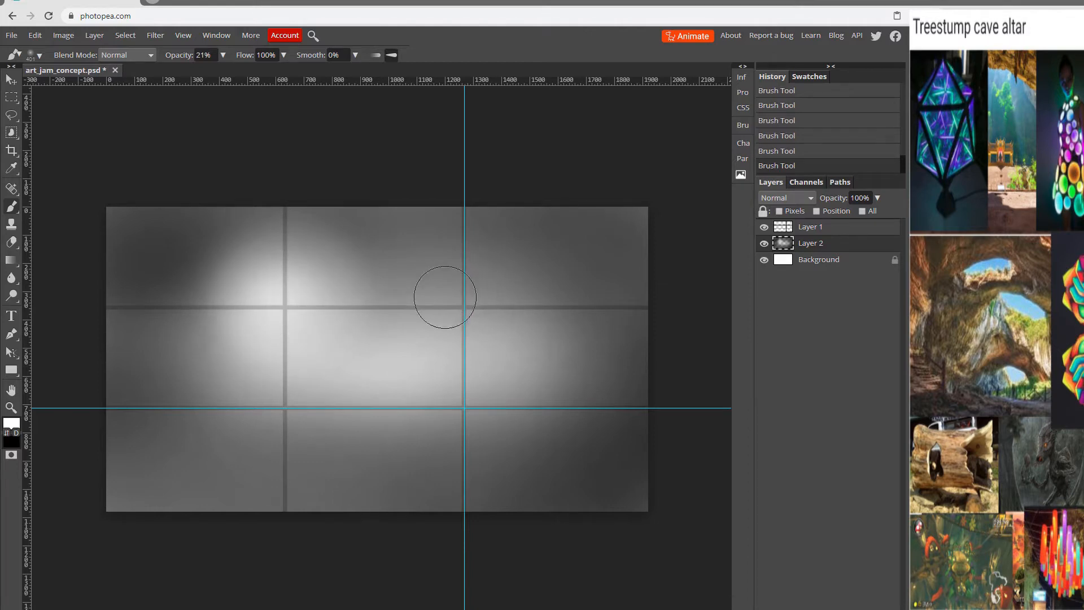
drag(445, 305, 443, 322)
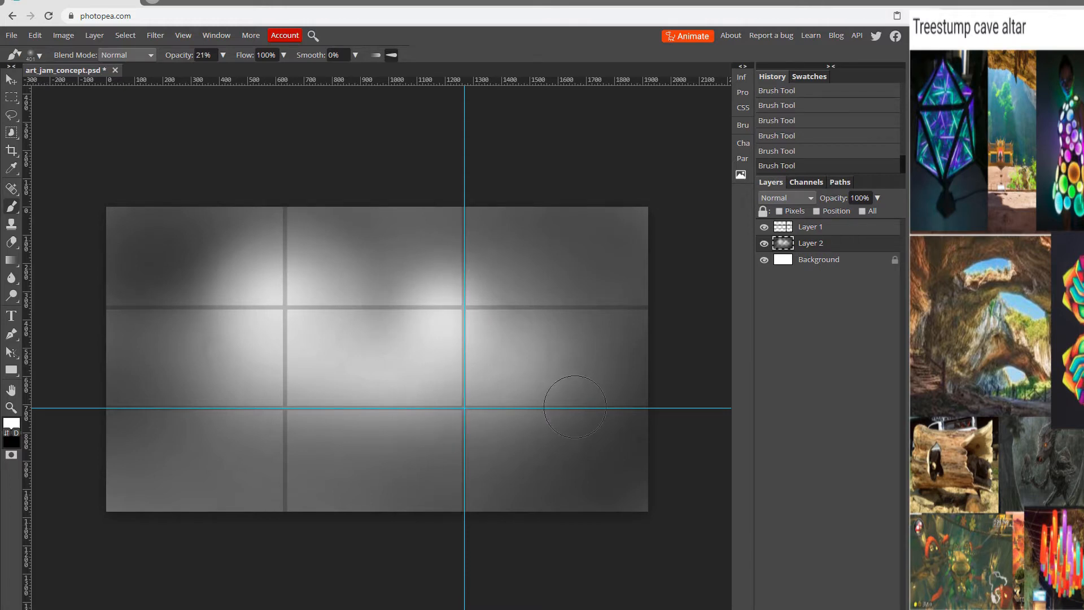
drag(540, 400, 528, 399)
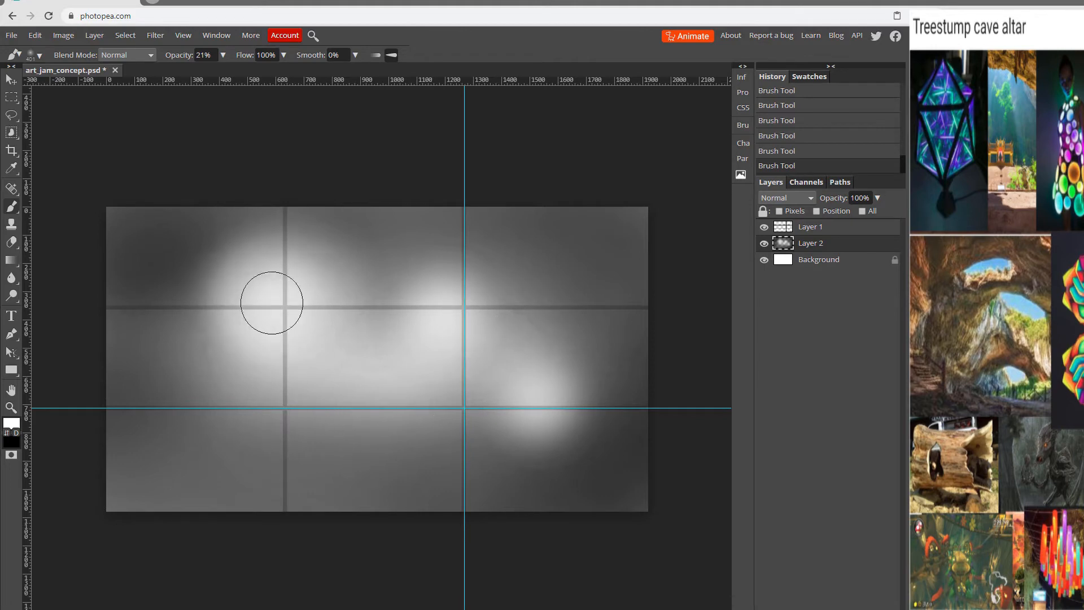
Darken the area beneath the upper-left light spot and strengthen the three bright spots with white.
key(x)
mouse_move(279, 347)
mouse_down()
mouse_move(259, 357)
mouse_move(296, 352)
mouse_up()
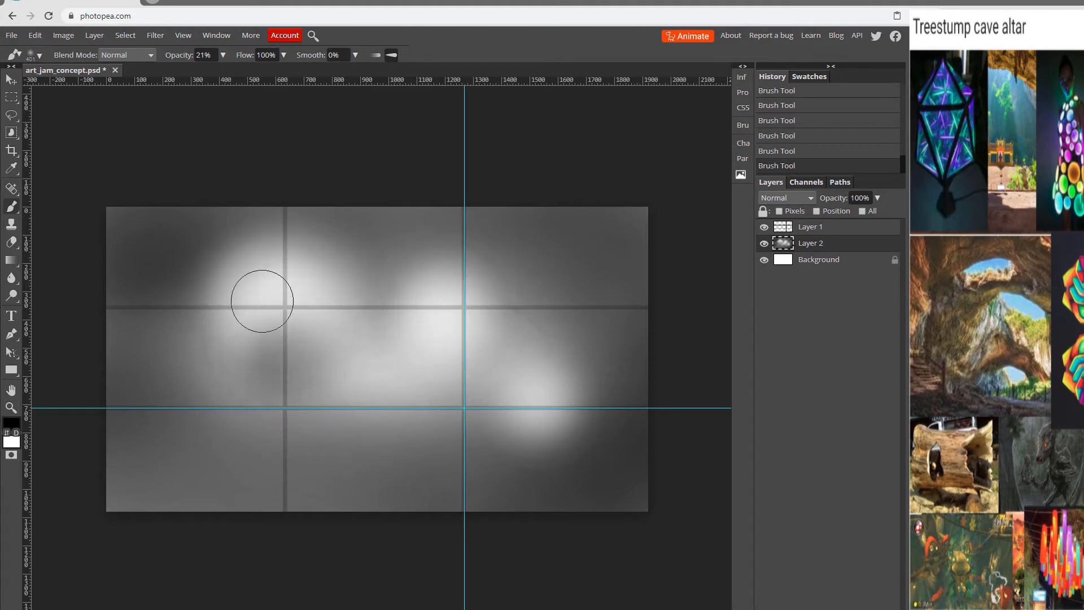
mouse_move(252, 263)
mouse_down()
mouse_move(232, 314)
mouse_move(305, 272)
mouse_move(268, 291)
mouse_up()
key(x)
drag(463, 308, 495, 308)
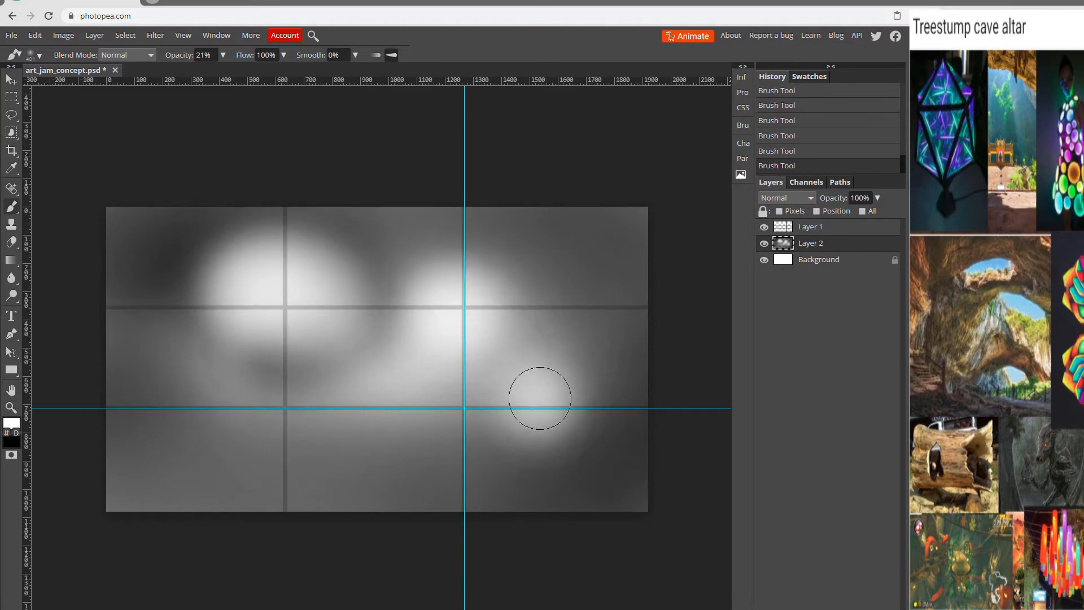
drag(537, 391, 527, 404)
Shade between the light spots with black and paint broad white strokes across the lower middle of the canvas.
key(x)
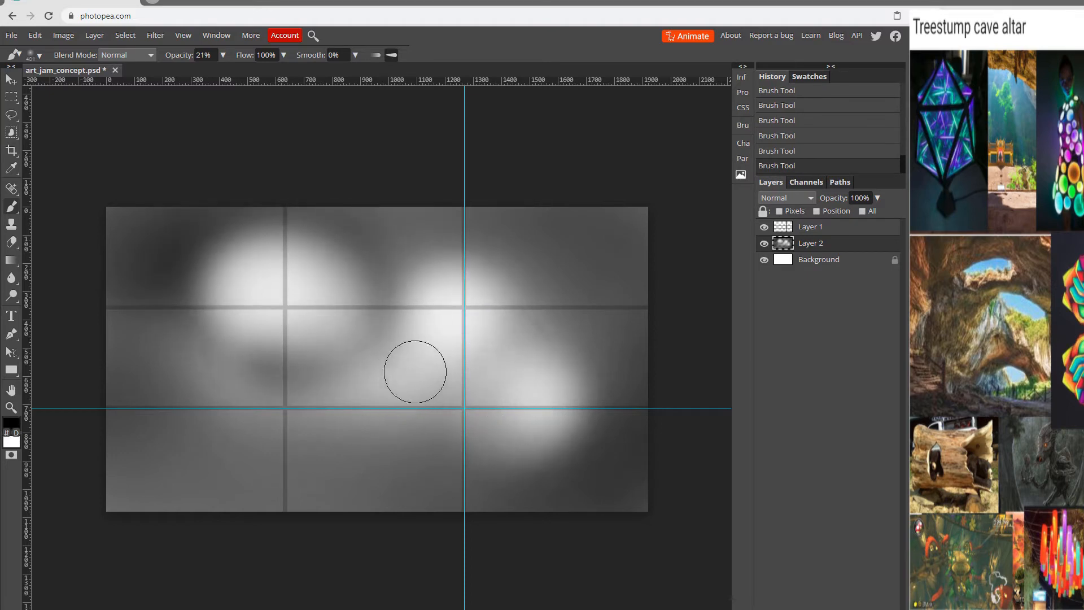
drag(416, 371, 337, 439)
key(x)
mouse_move(476, 419)
mouse_down()
mouse_move(410, 434)
mouse_move(358, 472)
mouse_up()
drag(484, 448, 315, 459)
drag(397, 377, 361, 395)
drag(314, 357, 232, 438)
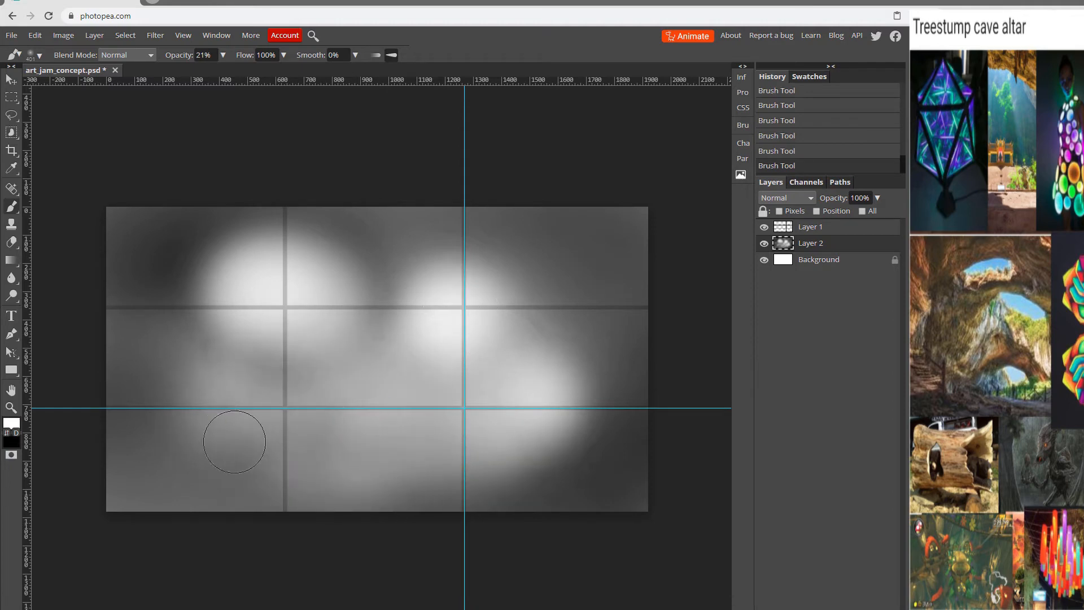
Darken the lower-left area with black and brighten the floor area across the lower middle with white.
key(x)
key(x)
key(x)
mouse_move(170, 500)
mouse_down()
mouse_move(726, 513)
mouse_move(116, 468)
mouse_move(168, 366)
mouse_move(260, 391)
mouse_move(361, 392)
mouse_up()
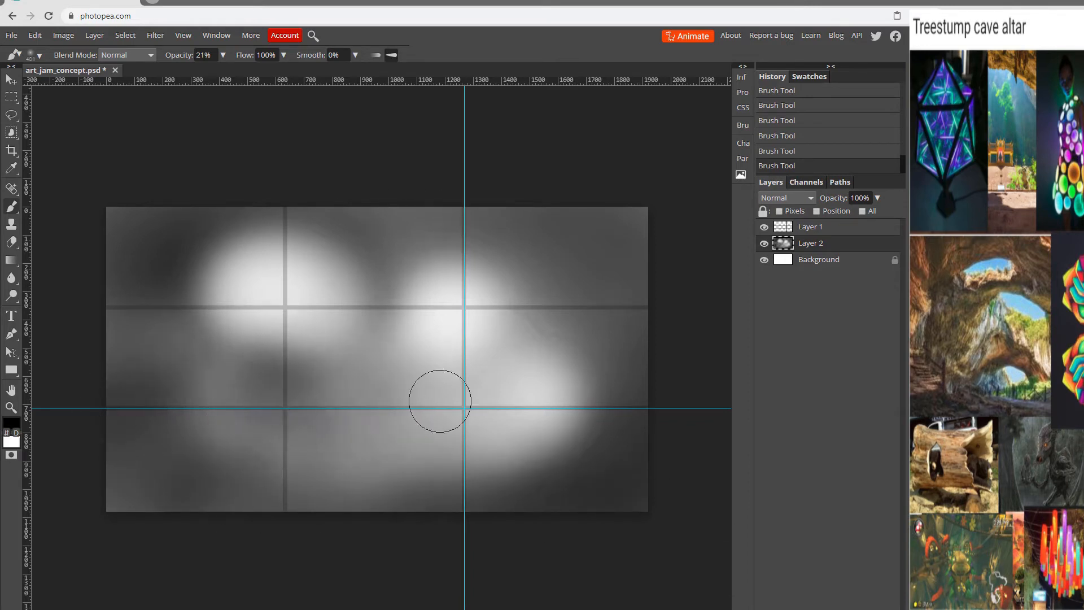
key(x)
mouse_move(472, 391)
mouse_down()
mouse_move(416, 393)
mouse_move(291, 466)
mouse_move(381, 448)
mouse_move(386, 433)
mouse_move(285, 435)
mouse_move(244, 401)
mouse_up()
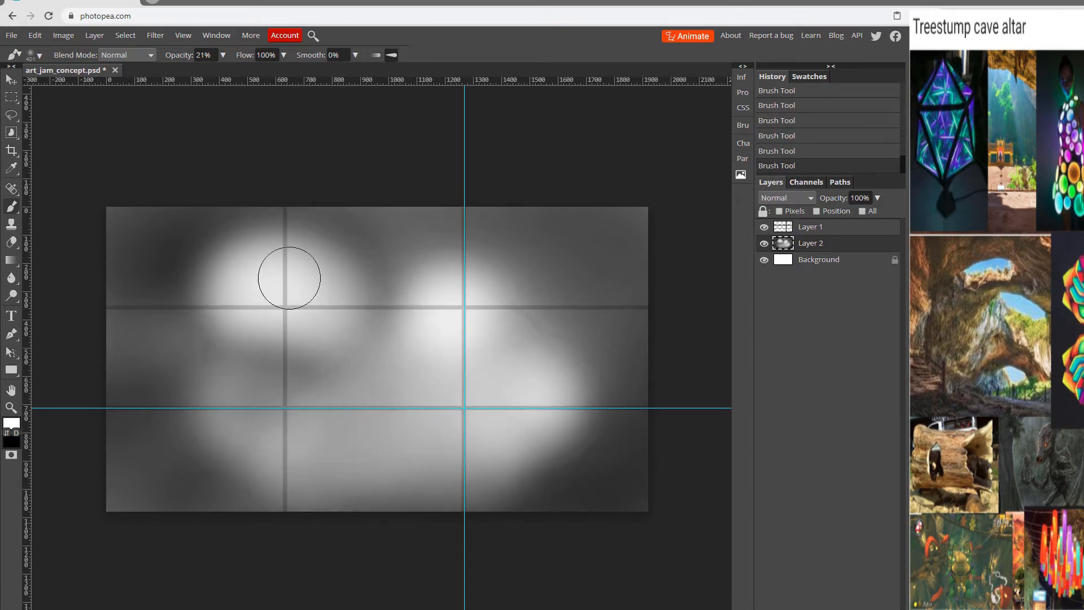
Brighten the top of the upper-left light spot with white and darken its lower edge with black.
drag(278, 254, 280, 264)
key(x)
drag(243, 332, 219, 328)
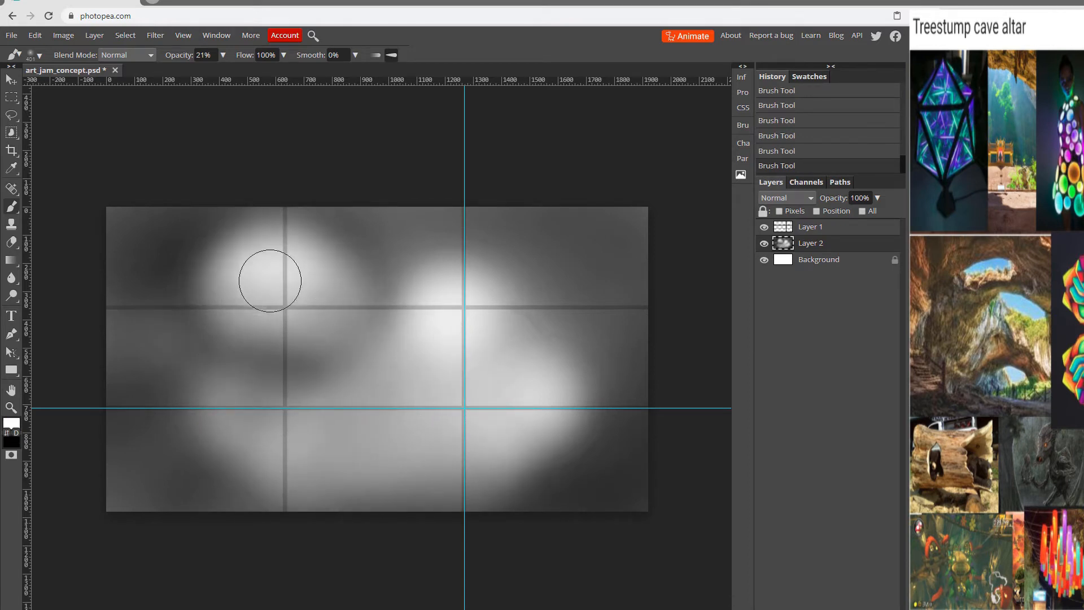
Undo the last stroke, darken around and between the two upper light spots with black, and brighten the lower-right spot with white.
key(ctrl+z)
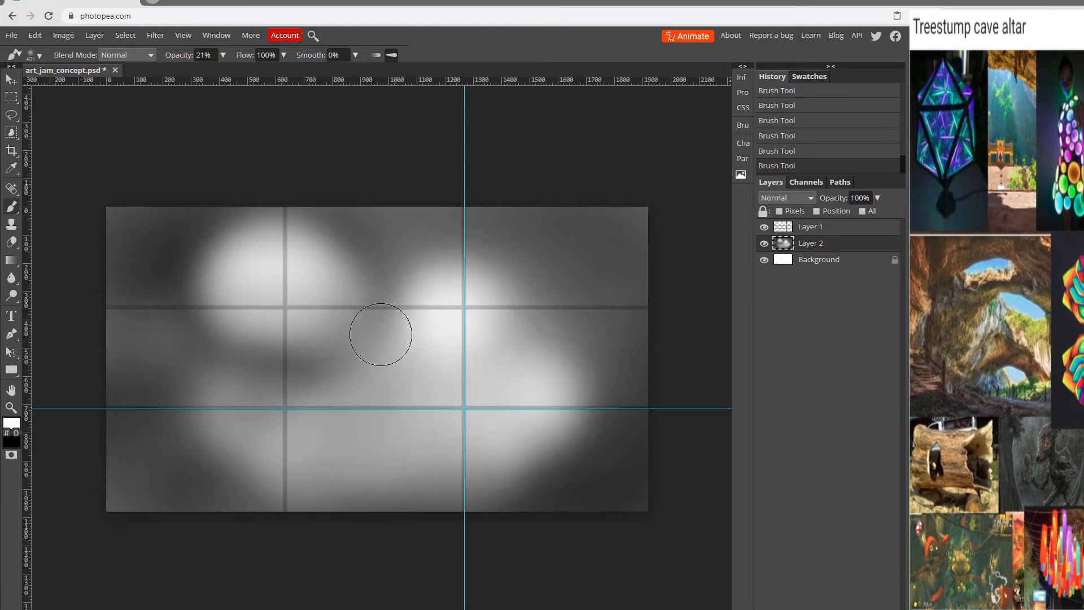
mouse_move(380, 332)
mouse_down()
mouse_move(503, 341)
mouse_move(477, 218)
mouse_move(395, 219)
mouse_up()
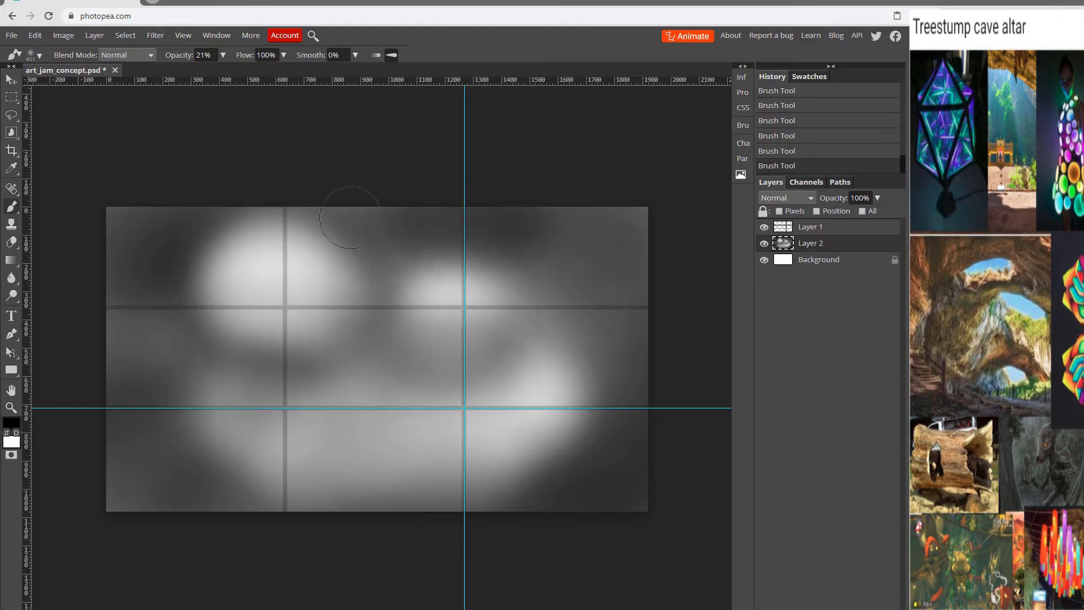
key(x)
drag(537, 401, 536, 401)
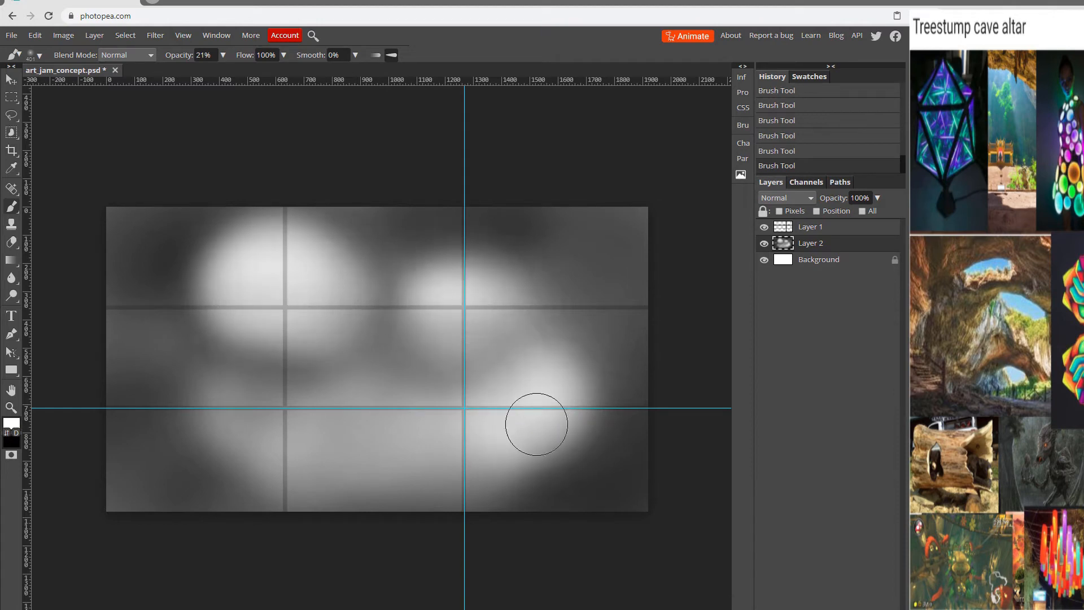
Darken the floor area across the lower middle with black and brighten its left part with white.
key(x)
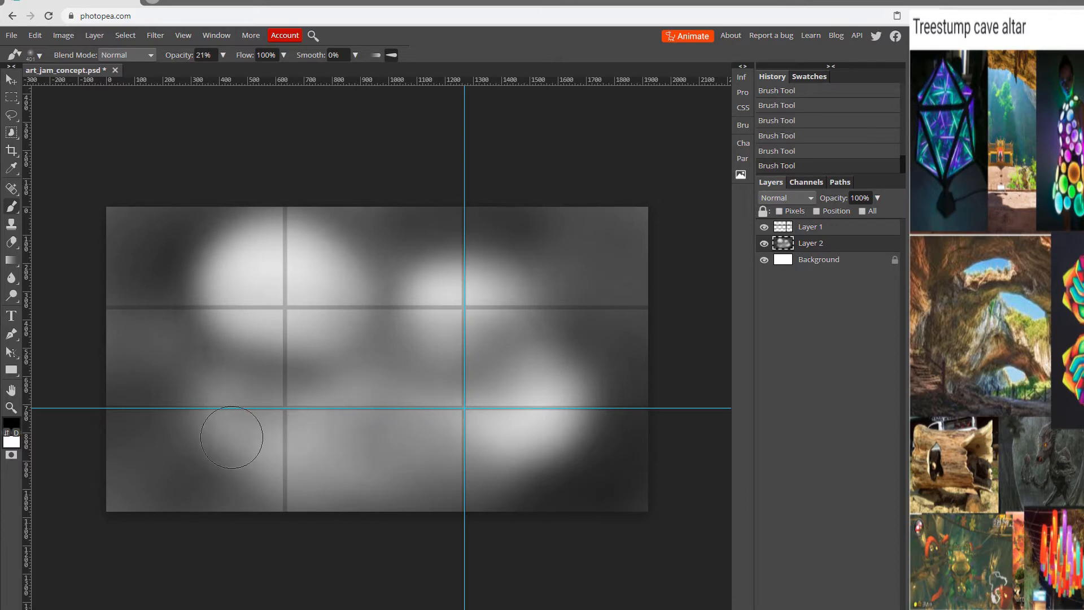
key(x)
drag(386, 421, 294, 480)
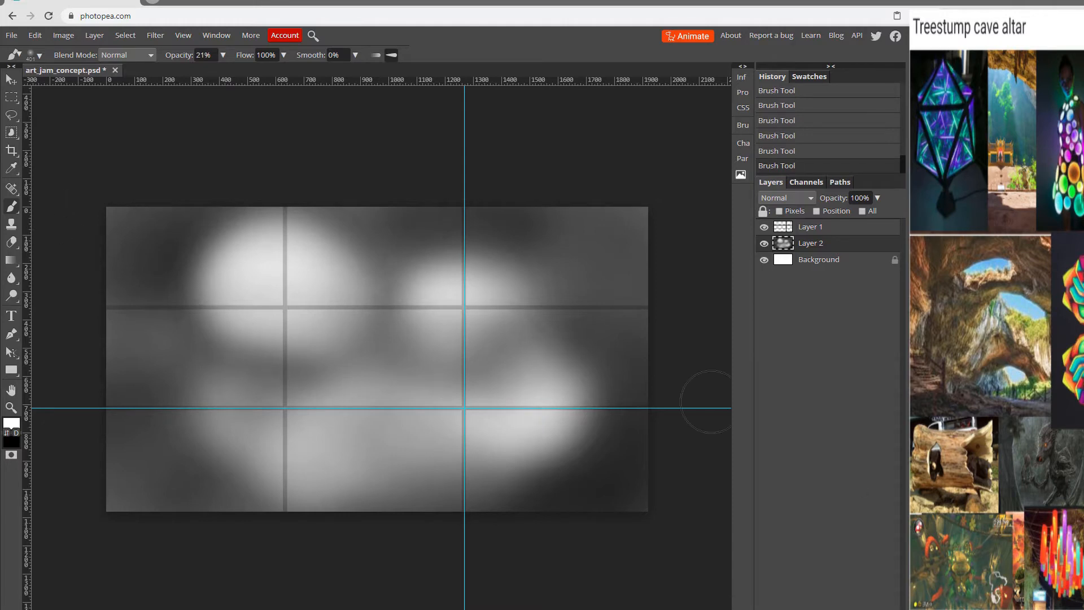
Add a new layer above the greyscale base and set the brush to 78% opacity, 25 px size and 0% hardness.
key(ctrl+shift+n)
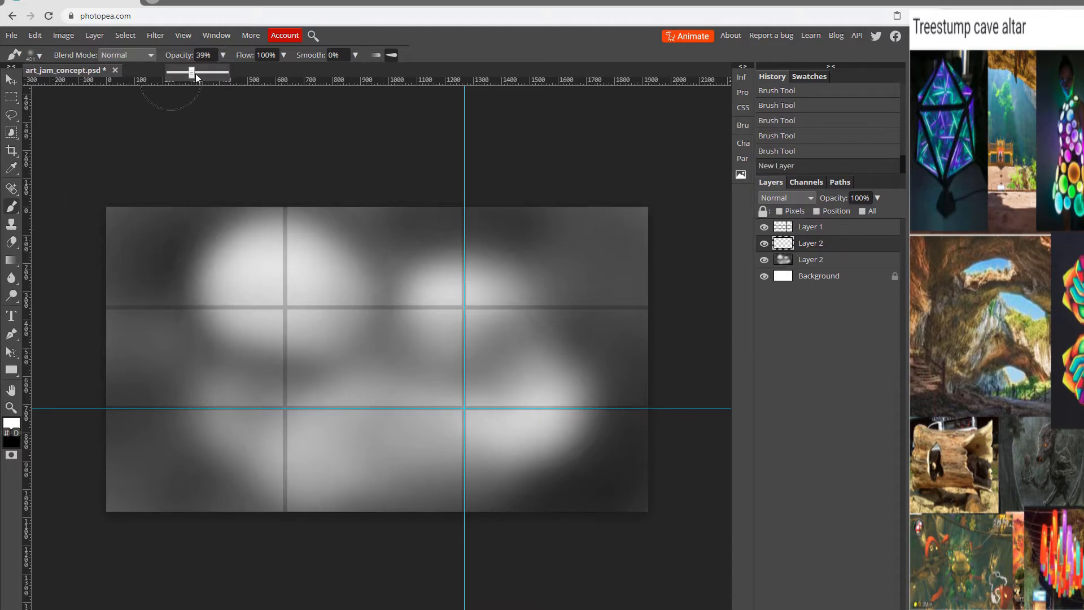
right_click(193, 273)
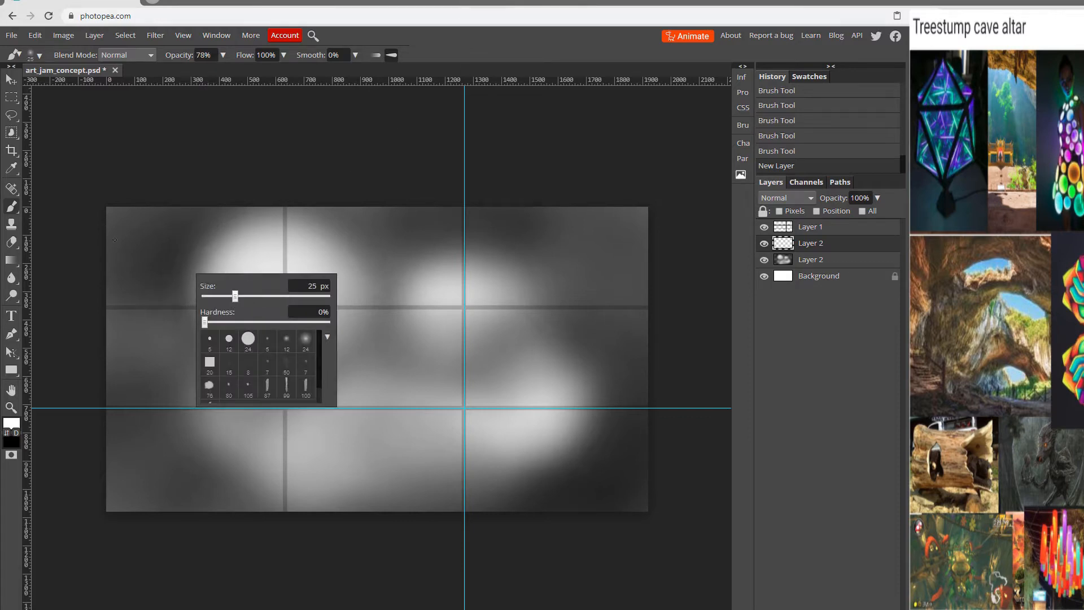
click(118, 257)
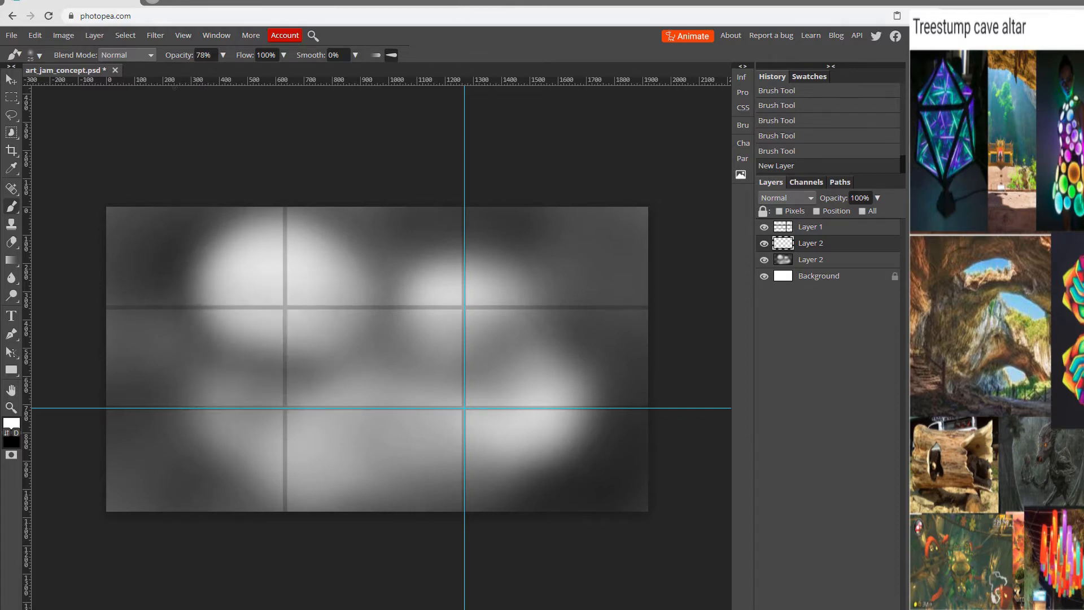
Try a sweeping white guide stroke curving through the light spots and back across the floor, and undo it.
mouse_move(137, 256)
mouse_down()
mouse_move(438, 293)
mouse_move(509, 326)
mouse_move(538, 366)
mouse_up()
drag(441, 423, 272, 408)
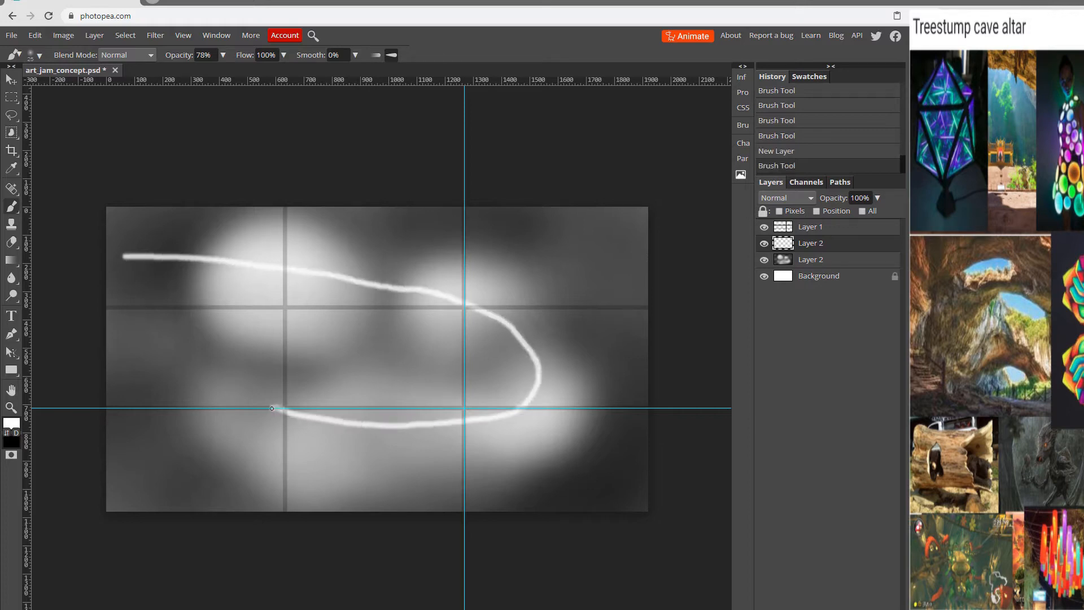
key(ctrl+z)
Switch to a separate browser tab and search Google Images for "cave bulgaria".
click(152, 1)
text(cave bulgaria)
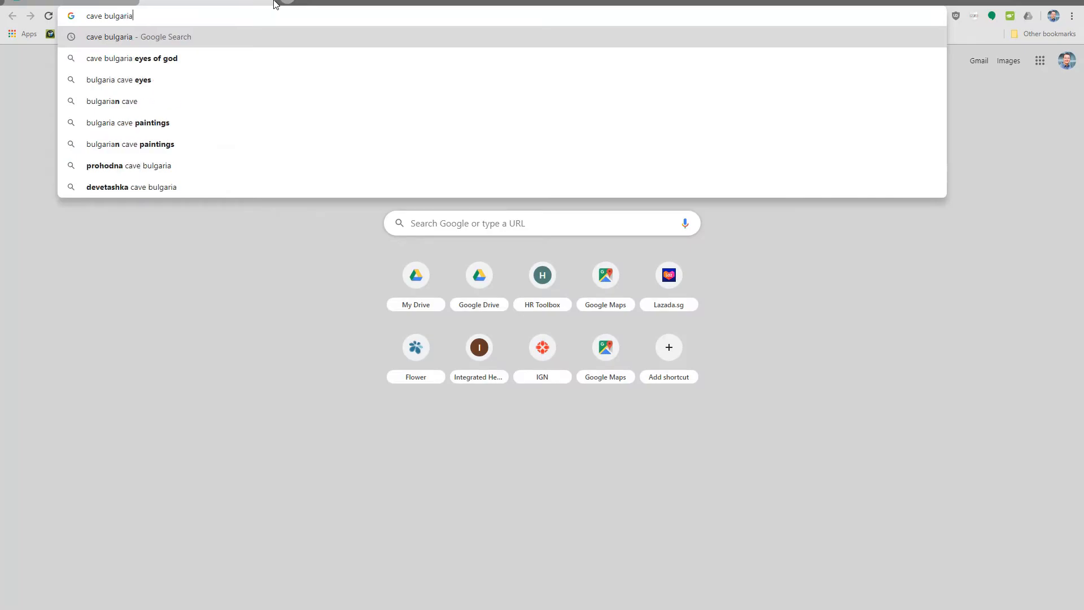
key(Return)
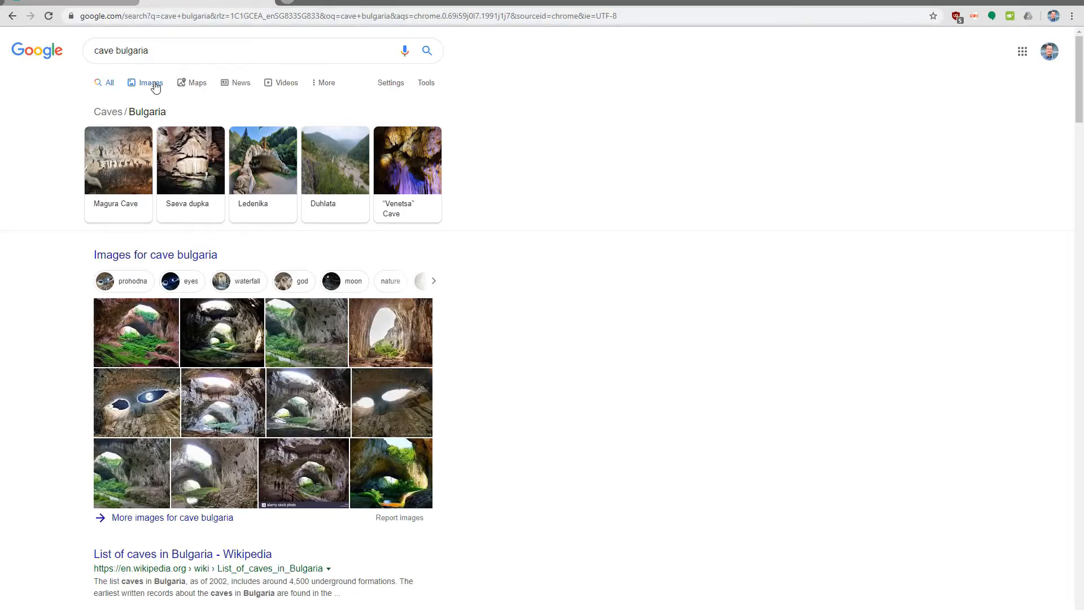
click(150, 83)
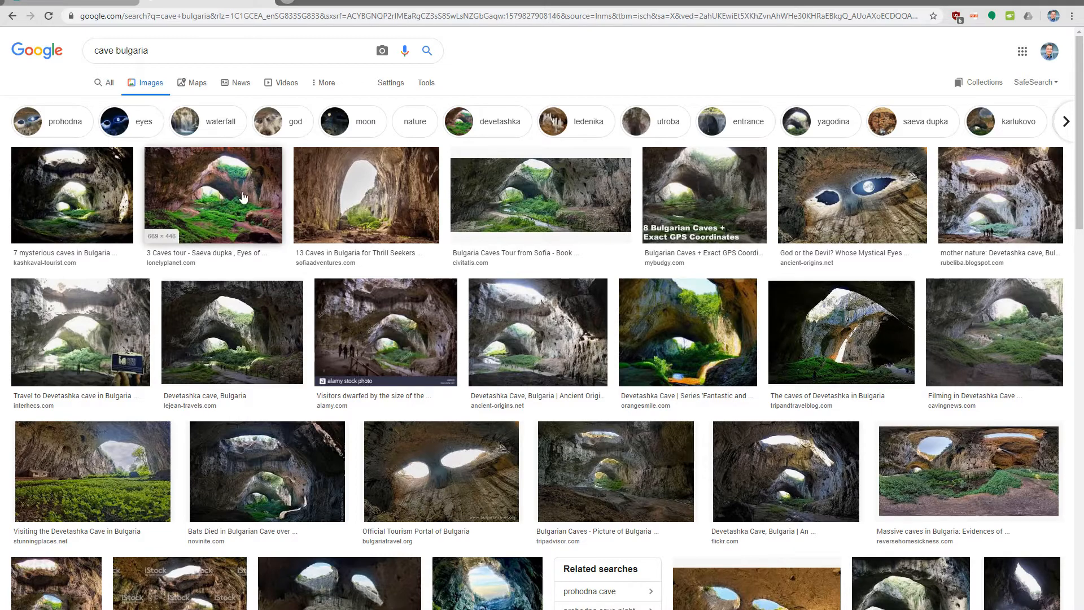
Find the 1024 × 683 Flickr photo of Devetashka Cave with the stone stairs and copy the image.
scroll(276, 183, down, 5)
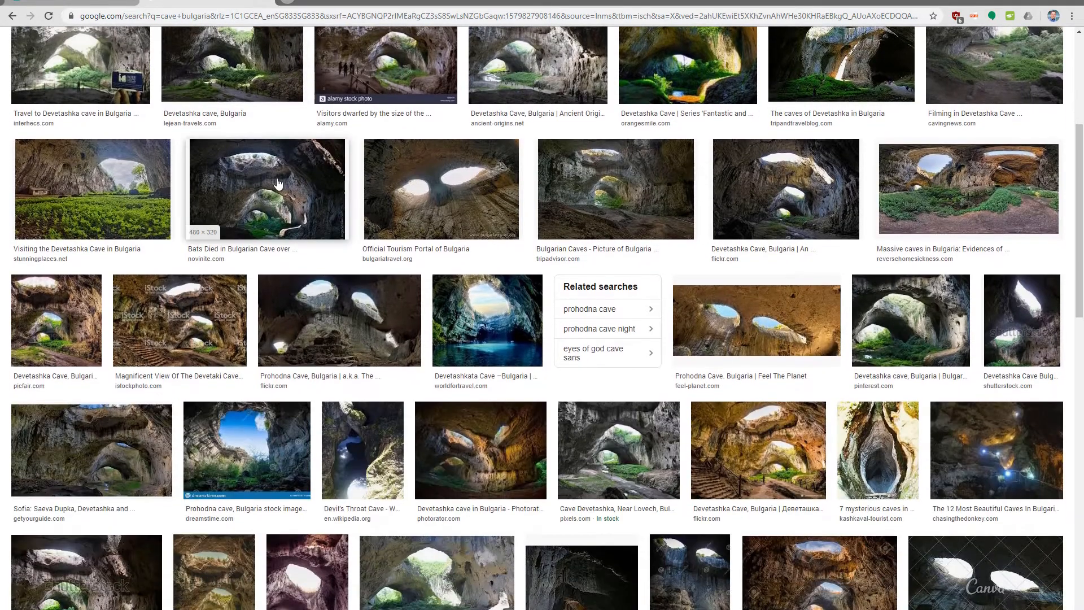
scroll(277, 182, down, 1)
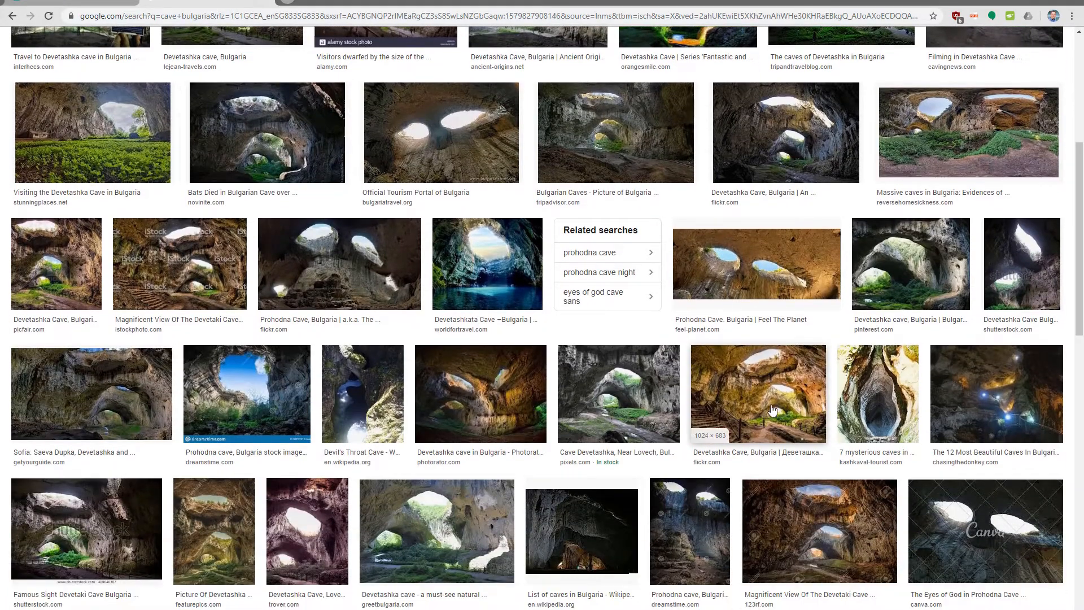
click(756, 395)
right_click(751, 195)
click(786, 326)
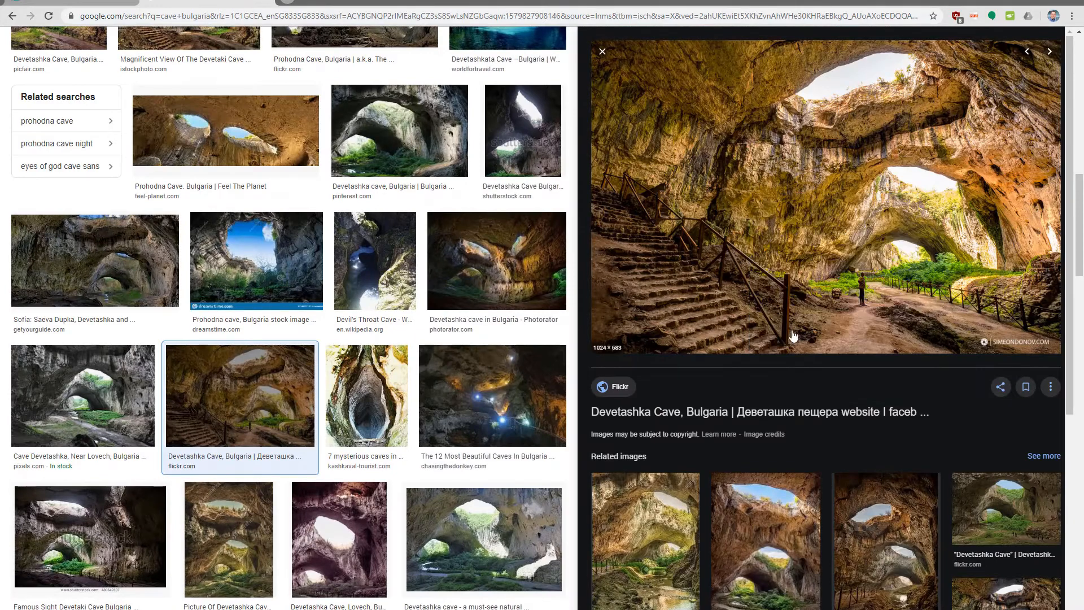
Switch back to Photopea, paste the cave photo onto the new layer and set the layer's opacity to 73%.
key(alt+Tab)
key(ctrl+v)
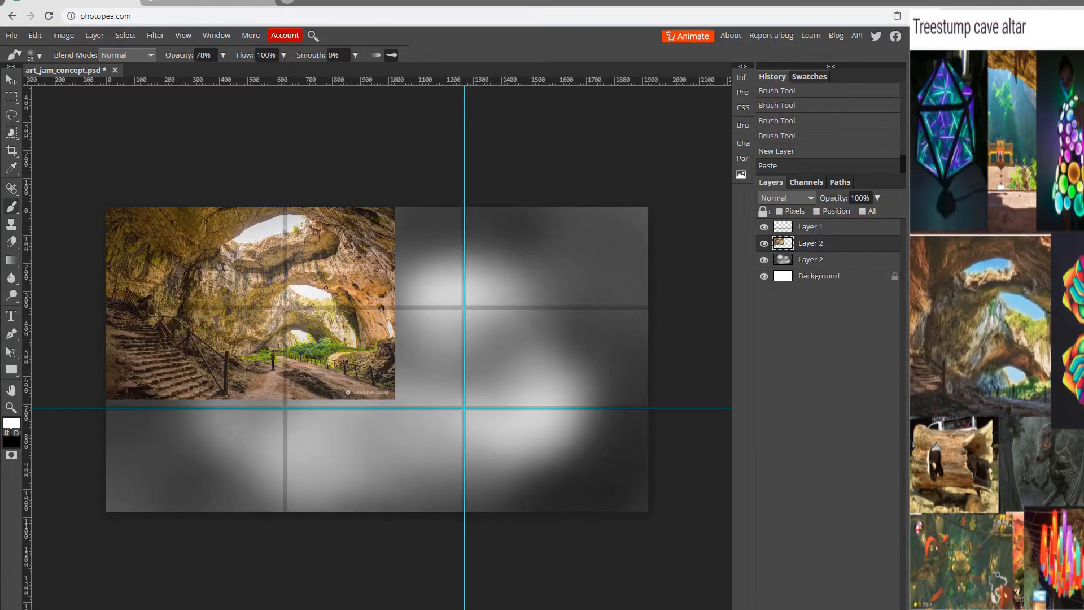
drag(872, 213, 866, 216)
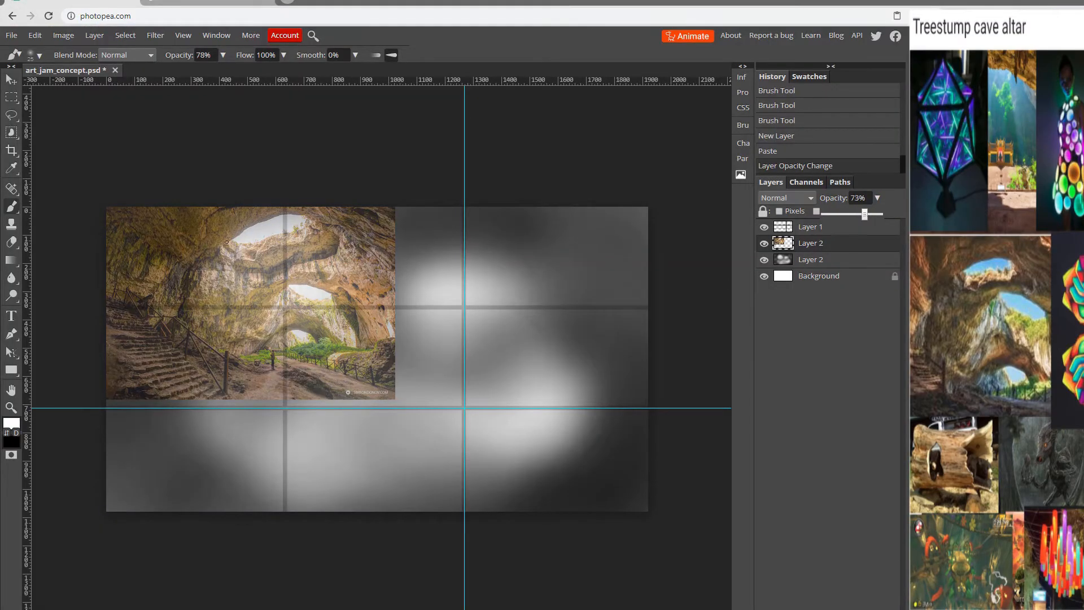
Reposition the cave photo, enlarge it and slant its upper edge towards the left with a free transform.
click(12, 79)
mouse_move(176, 224)
mouse_down()
mouse_move(384, 305)
mouse_move(215, 267)
mouse_up()
drag(411, 423, 572, 508)
drag(397, 335, 429, 311)
drag(377, 203, 218, 211)
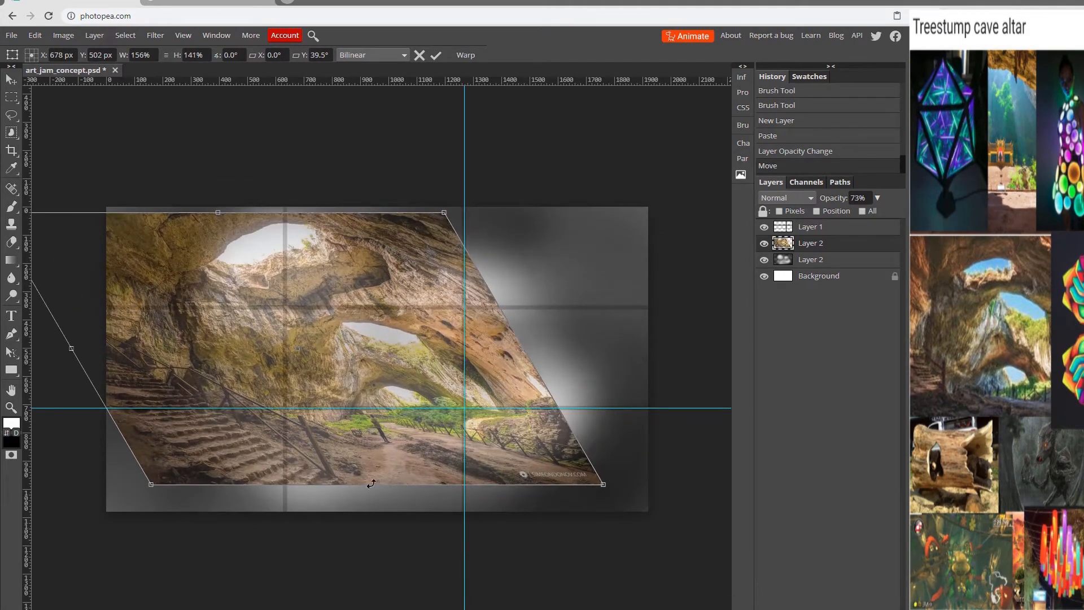
Stretch and shift the photo to the right to about 172% width and 107% height, and apply the transform.
drag(599, 485, 710, 506)
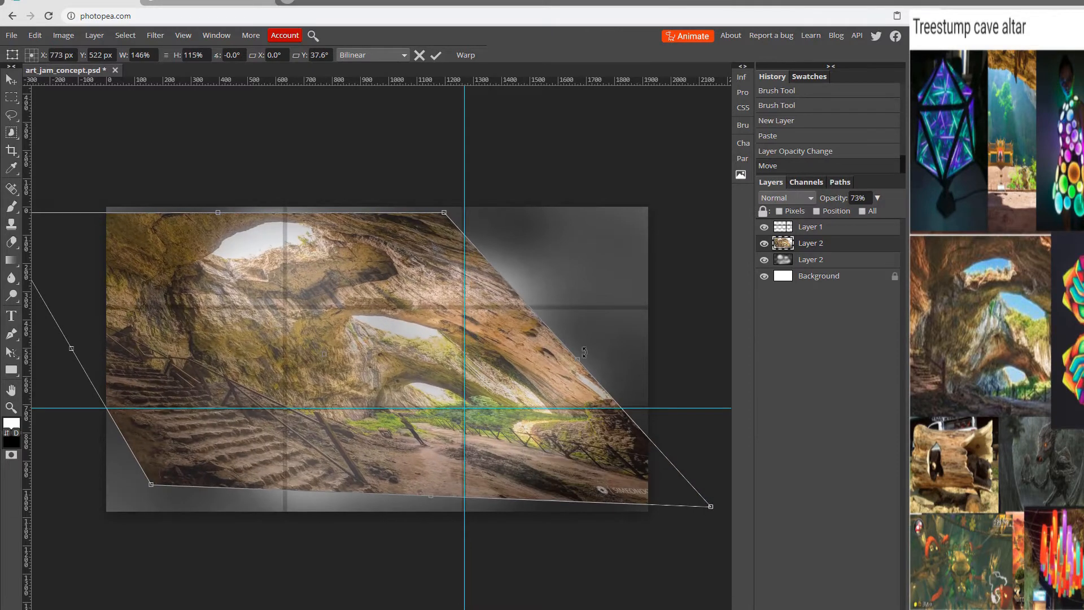
drag(577, 358, 638, 360)
drag(245, 213, 245, 249)
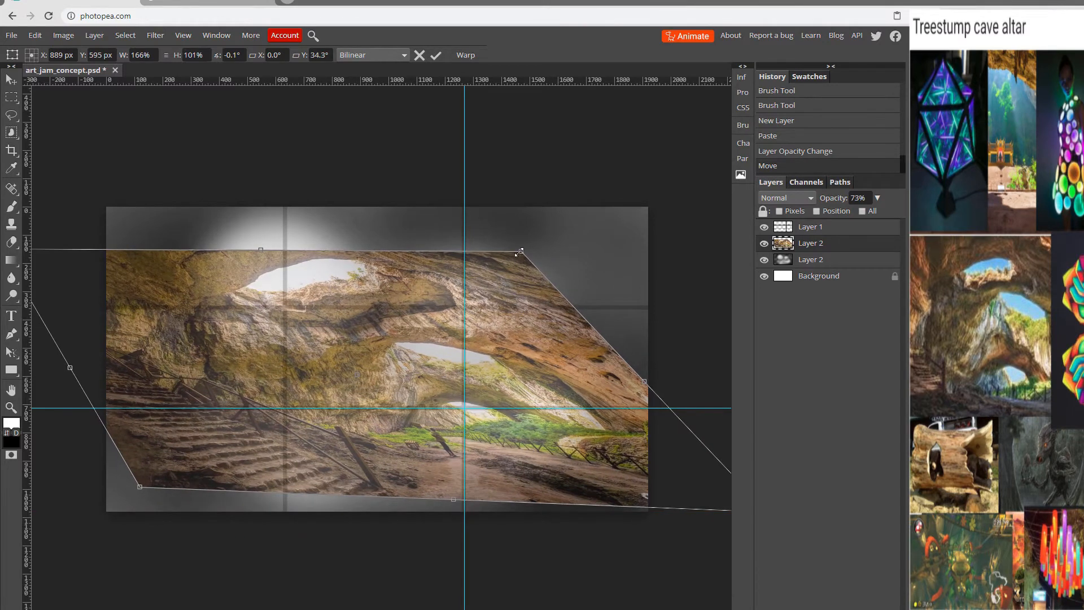
drag(519, 252, 532, 234)
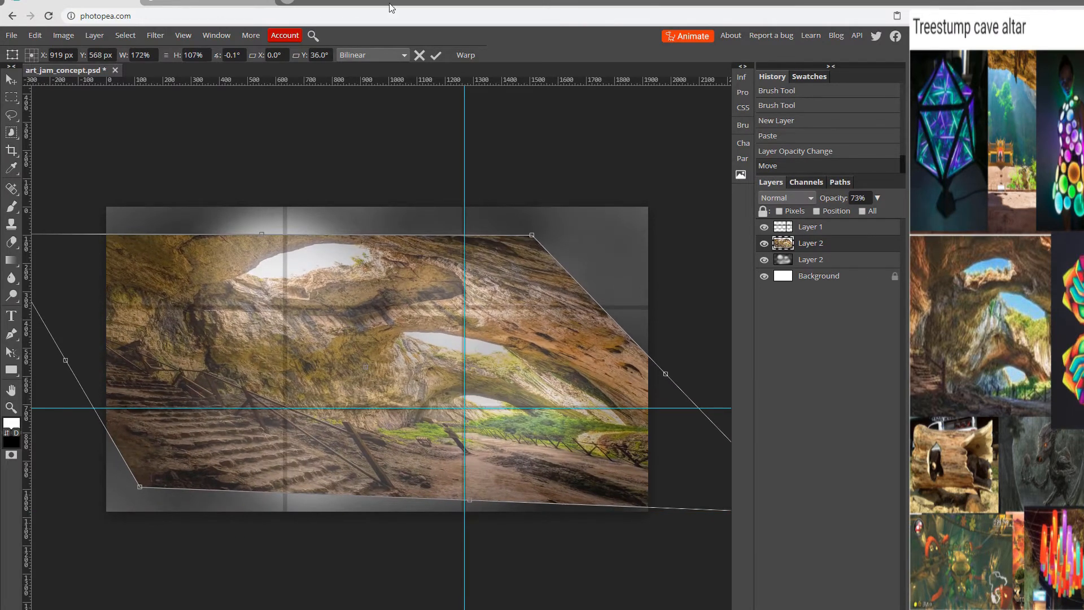
click(439, 56)
Warp the right half of the photo's upper edge upward, and clear the document guides.
click(35, 35)
mouse_move(78, 274)
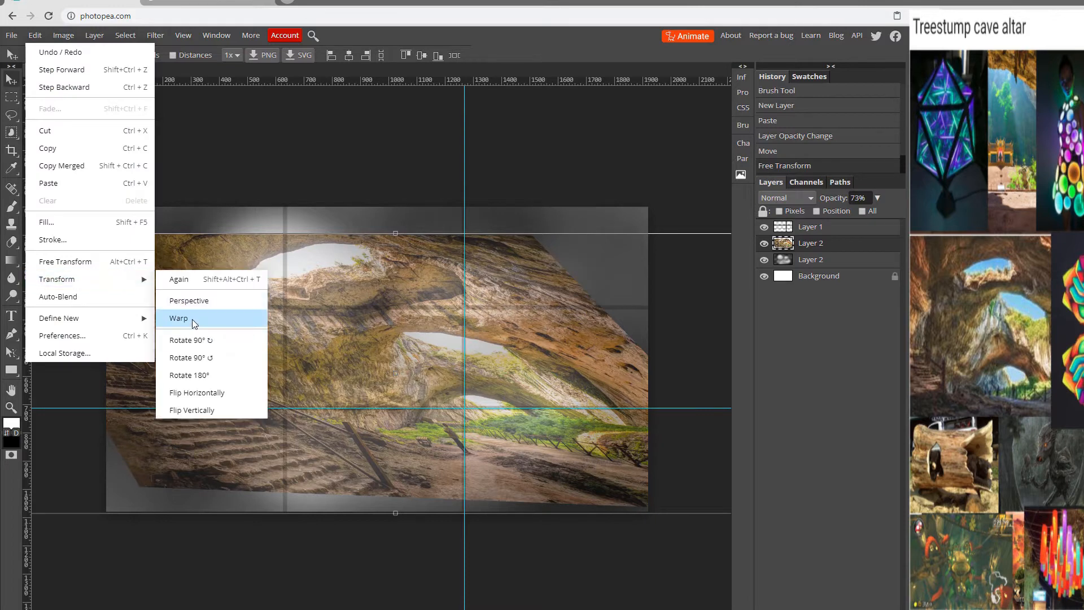
click(192, 319)
drag(531, 230, 517, 198)
click(183, 35)
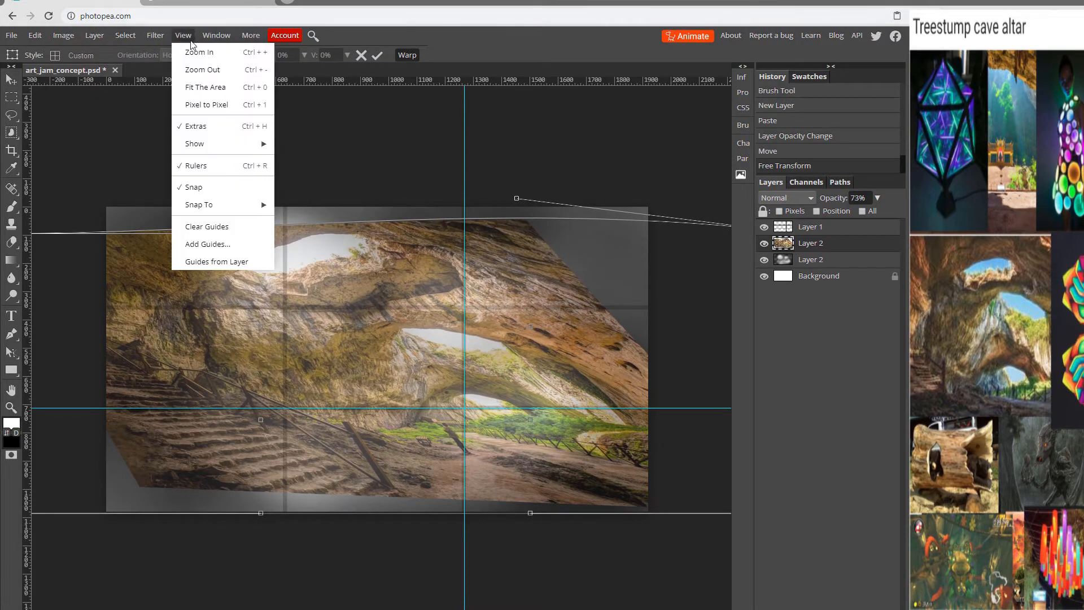
click(189, 229)
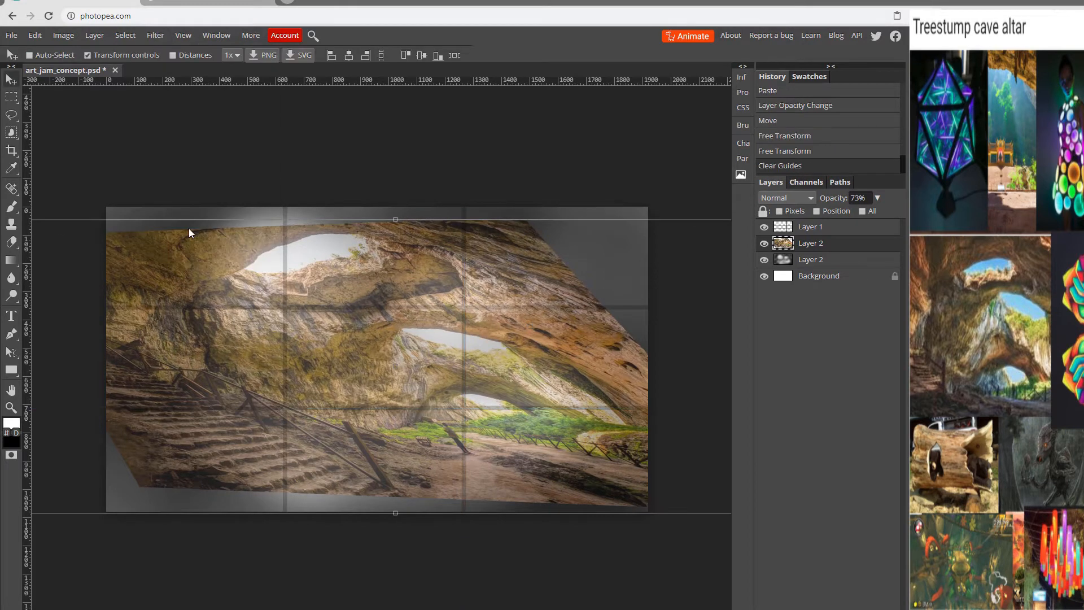
Start another warp on the photo, pulling its upper-right corner far up and bending the left part of its upper edge downward.
click(35, 35)
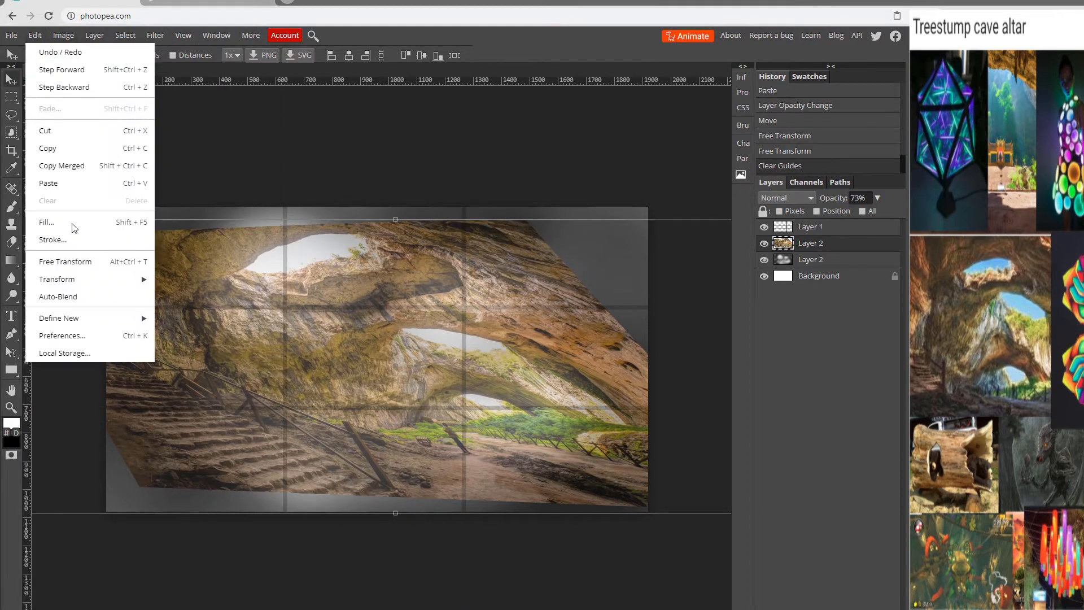
mouse_move(57, 279)
click(212, 315)
key(ctrl+minus)
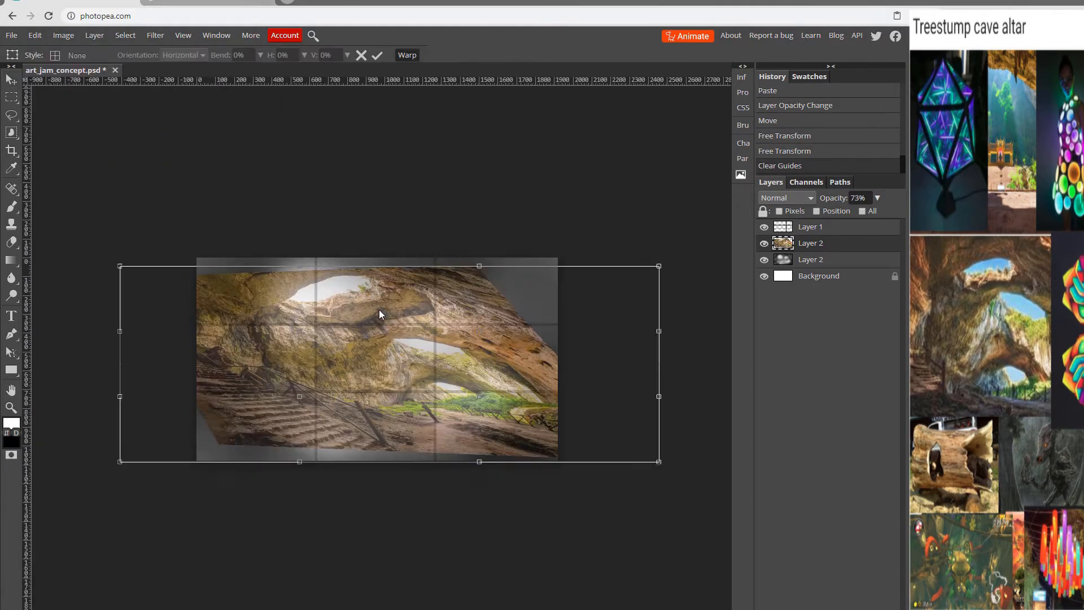
drag(481, 271, 495, 239)
drag(676, 254, 686, 167)
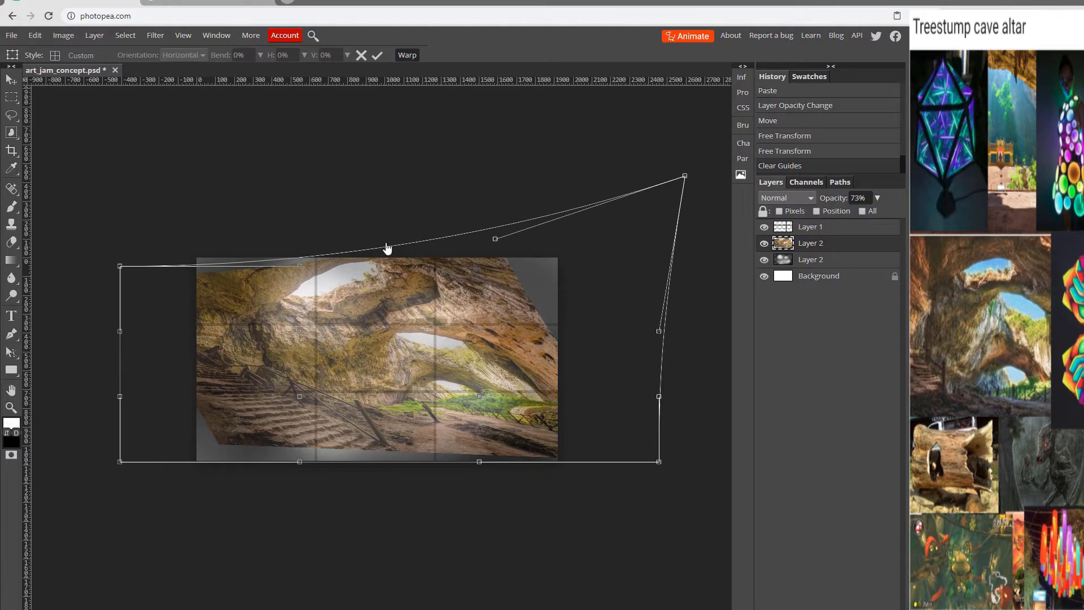
drag(305, 291, 277, 335)
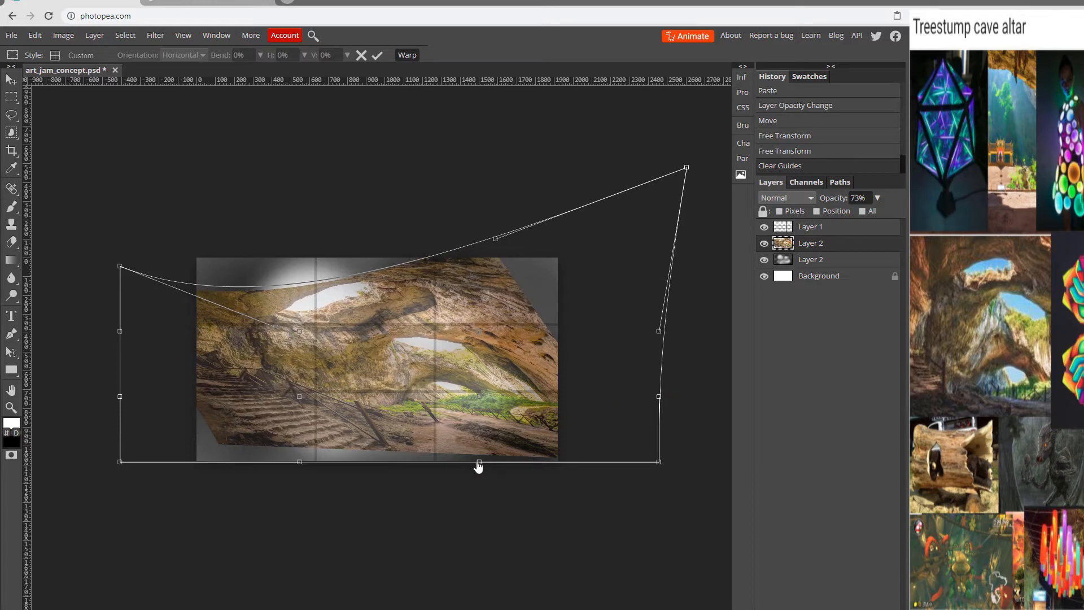
Adjust the warp along the photo's lower and right edges, pull the middle cave opening up and left, and apply it.
drag(456, 470, 491, 467)
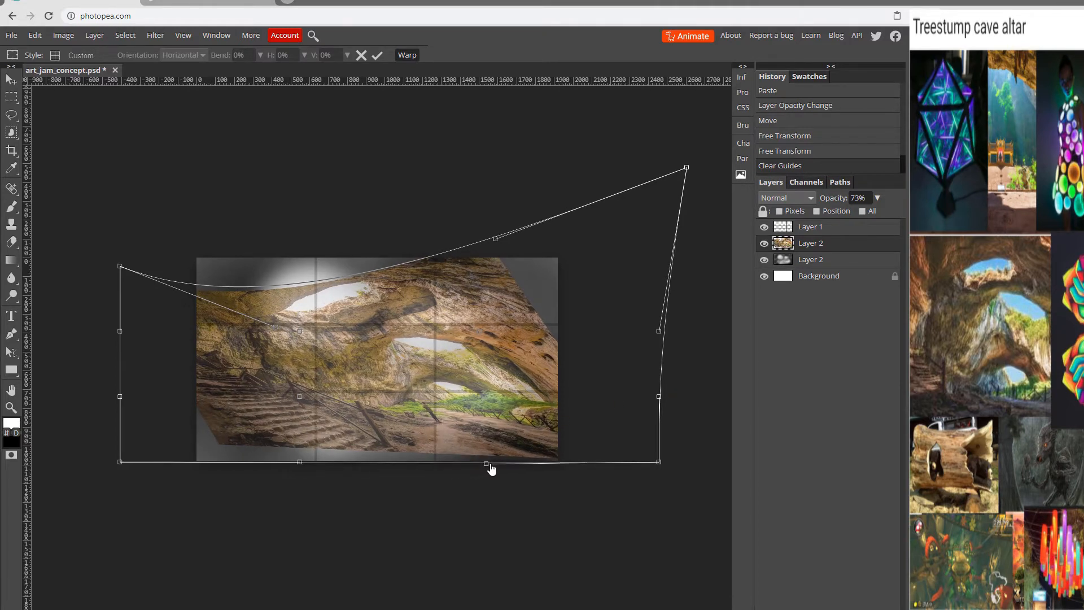
drag(651, 327, 643, 198)
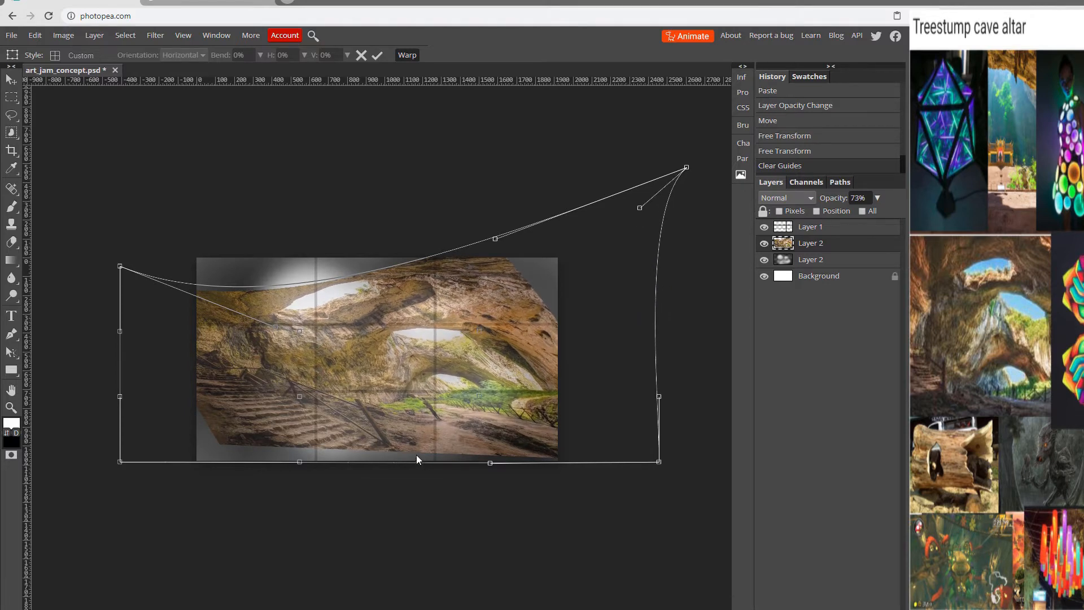
drag(463, 463, 466, 461)
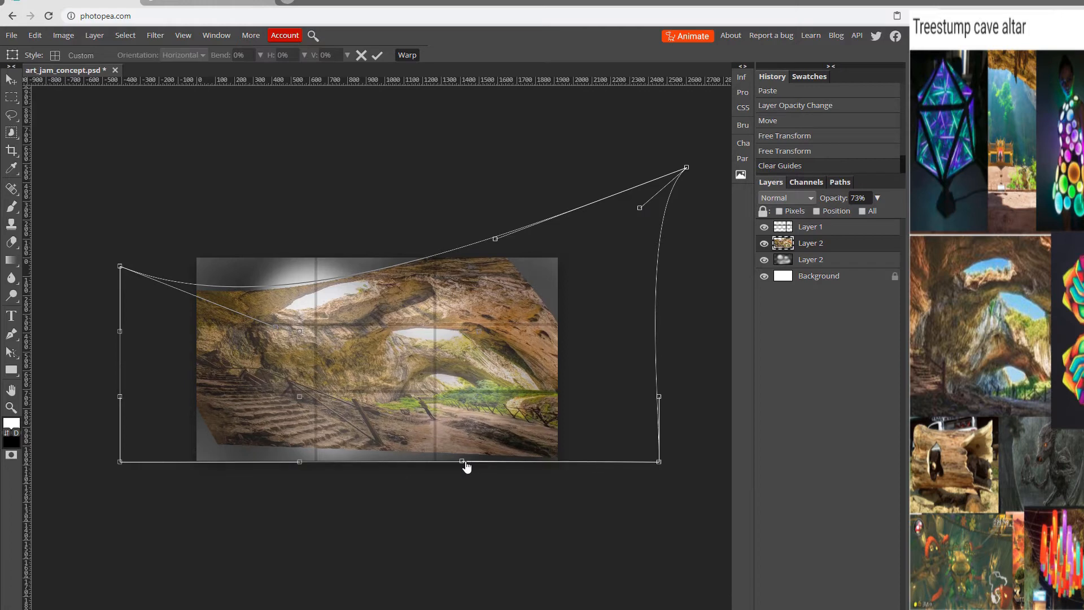
click(521, 463)
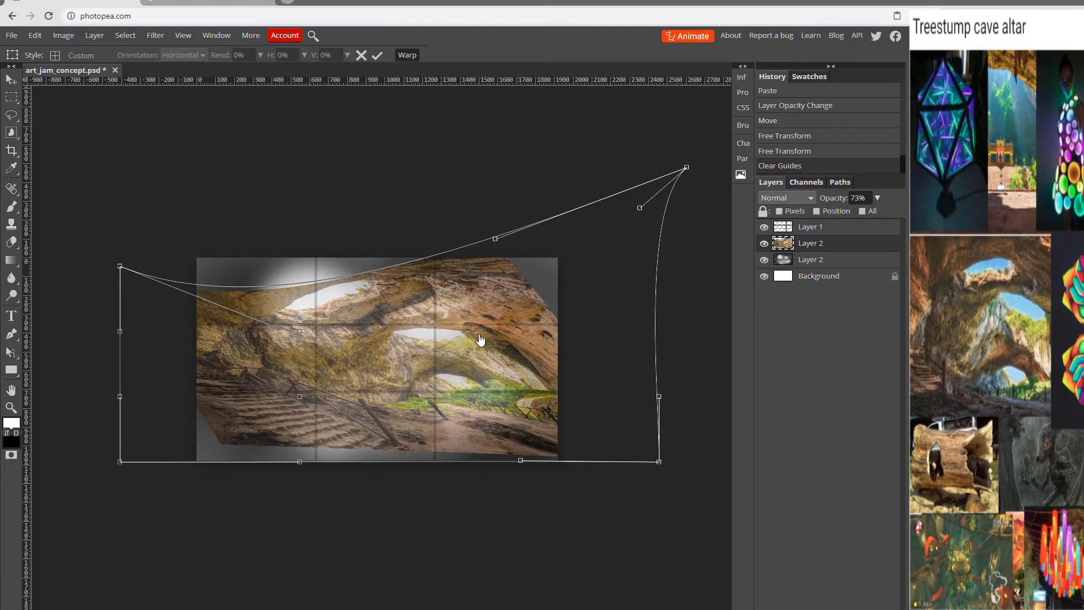
drag(456, 331, 436, 301)
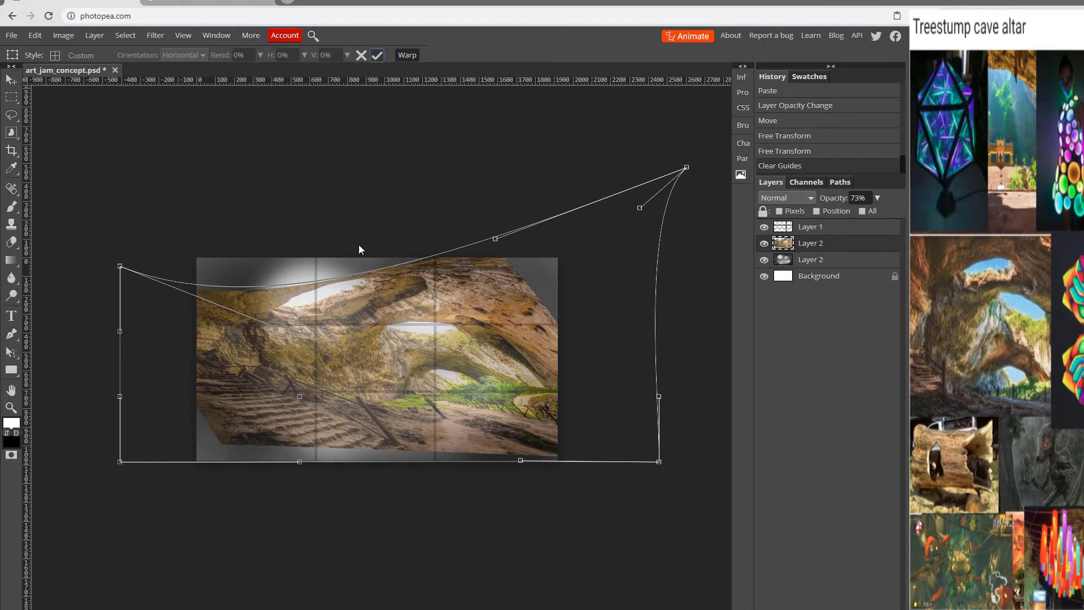
key(Return)
key(ctrl+plus)
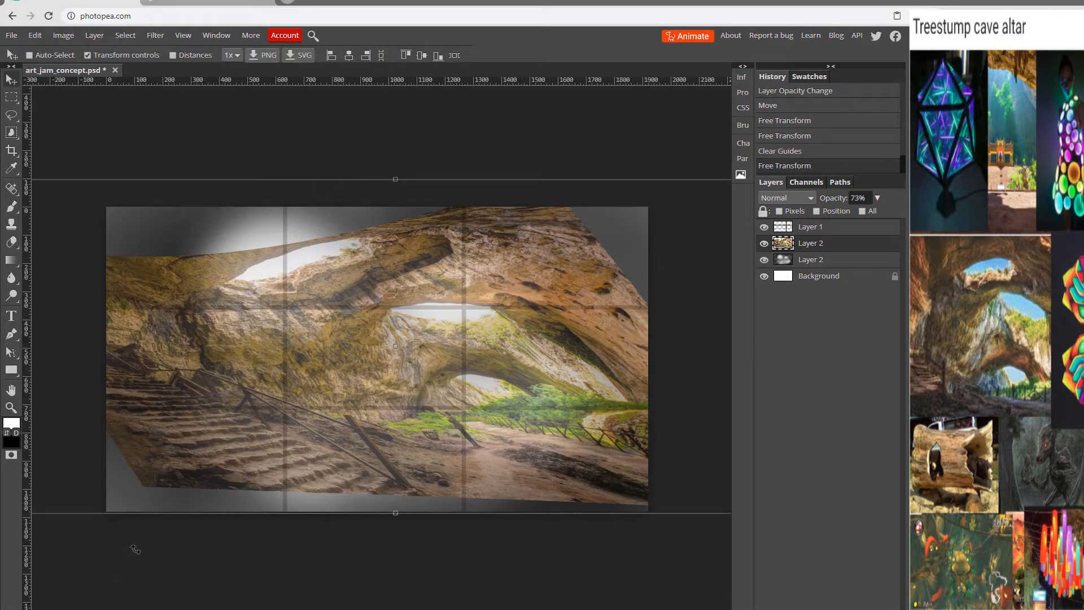
Switch to the Bulgarian cave image search, copy the panoramic Devetashka Cave photo from 123rf, and paste it into the concept document.
click(207, 3)
scroll(775, 267, down, 2)
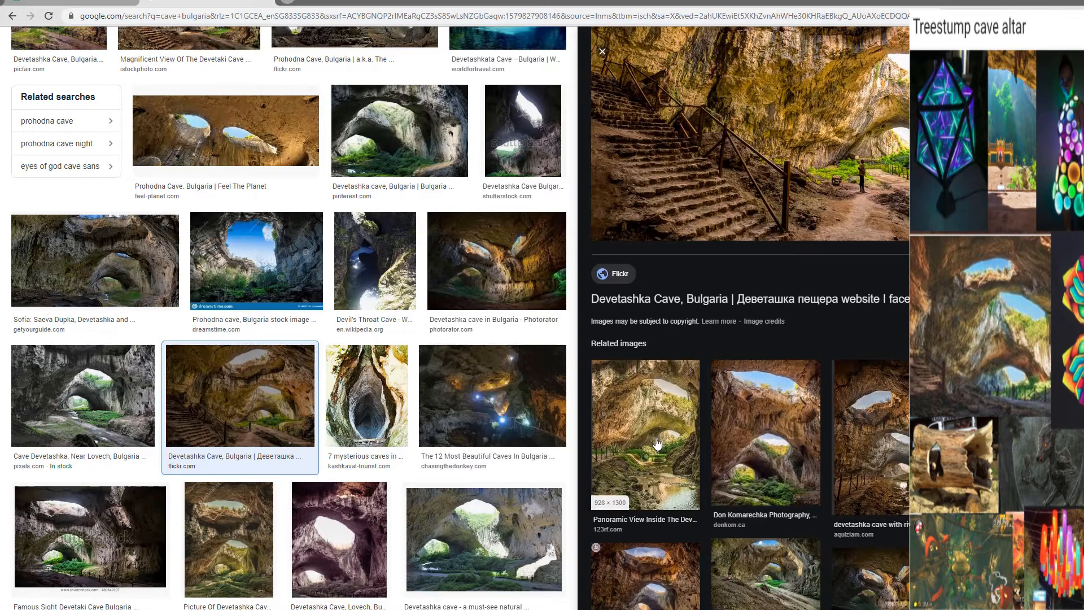
click(656, 443)
right_click(773, 281)
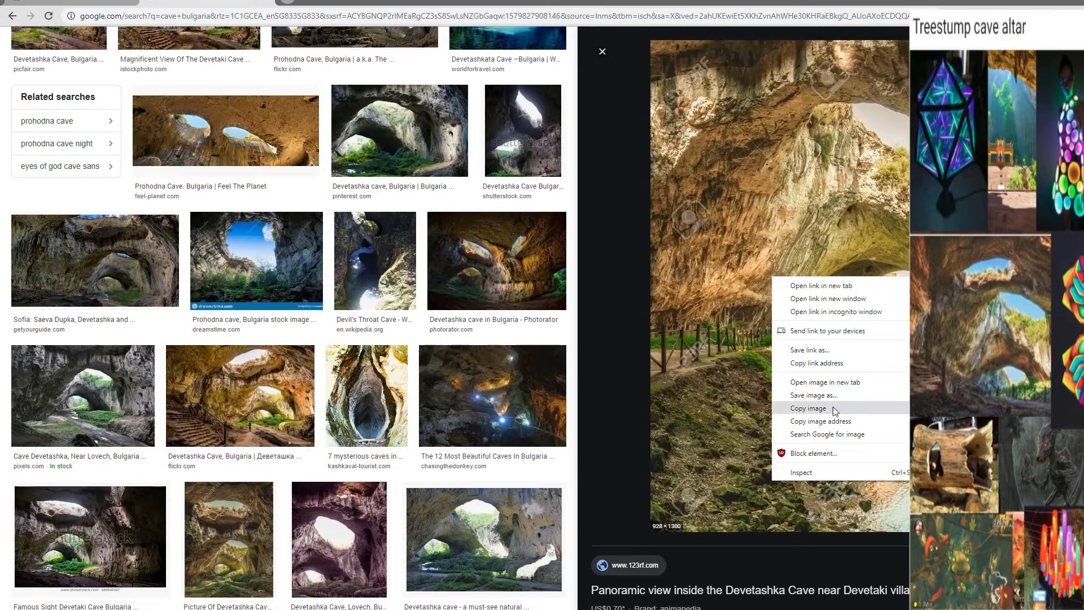
click(820, 413)
click(96, 2)
key(ctrl+v)
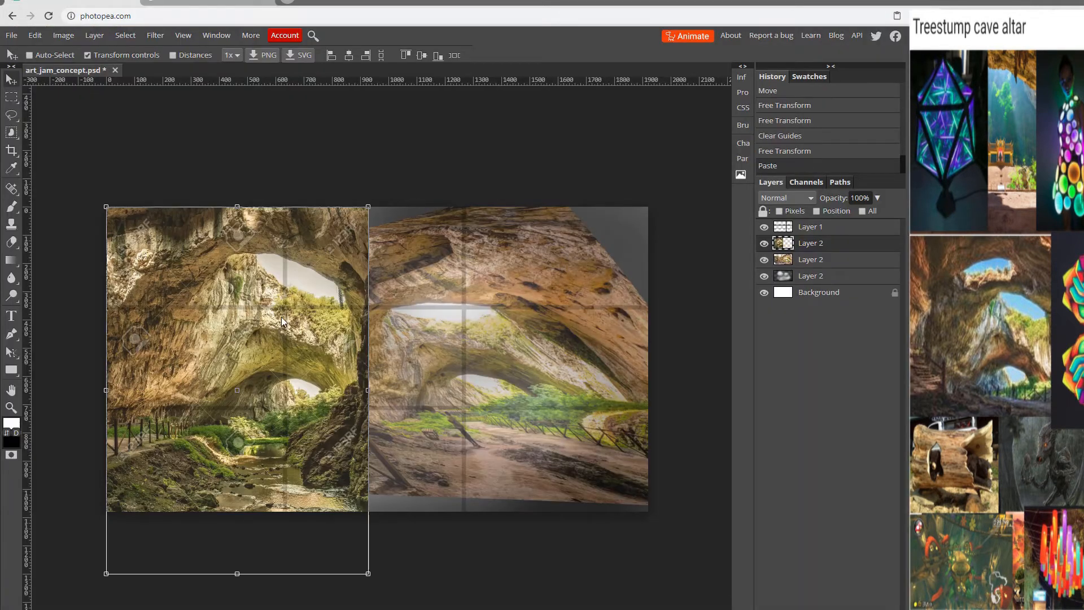
Set the pasted photo's opacity to 56%, move it over the canvas centre, and scale it to 126% width and 87% height.
click(876, 198)
drag(880, 215, 856, 215)
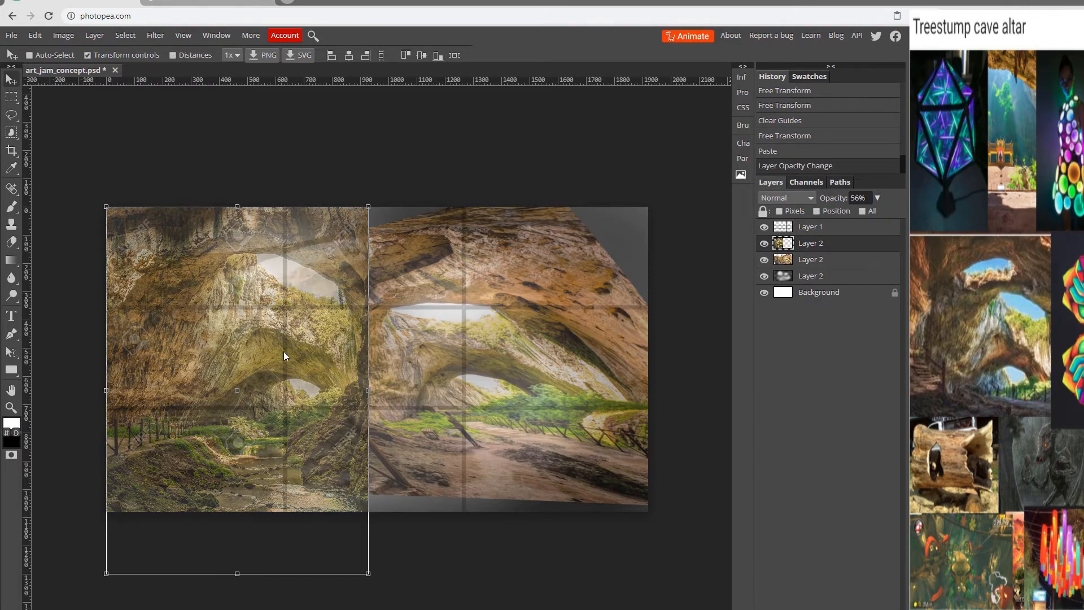
drag(293, 357, 469, 358)
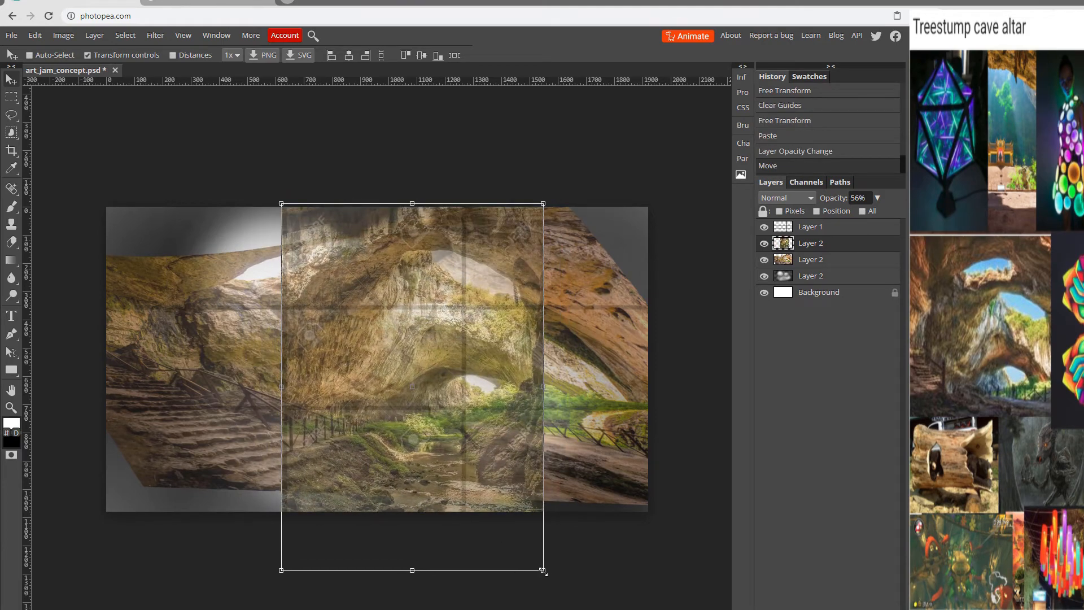
drag(543, 570, 601, 585)
drag(489, 463, 452, 457)
drag(399, 189, 402, 260)
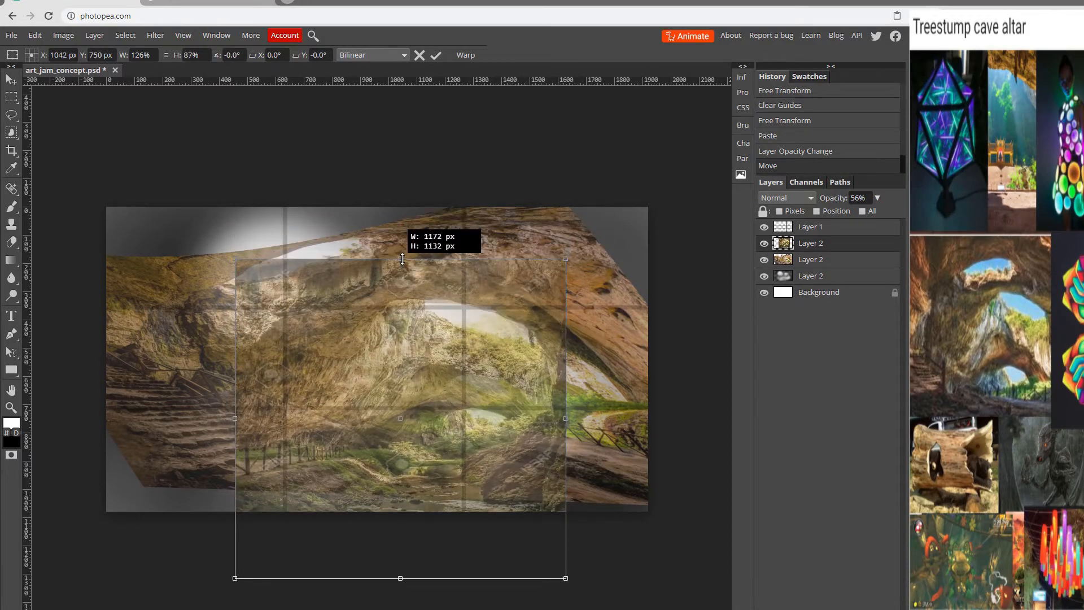
Raise the opacity of both cave photo layers to 100%.
click(809, 261)
click(878, 198)
drag(864, 214, 893, 215)
click(811, 242)
click(877, 198)
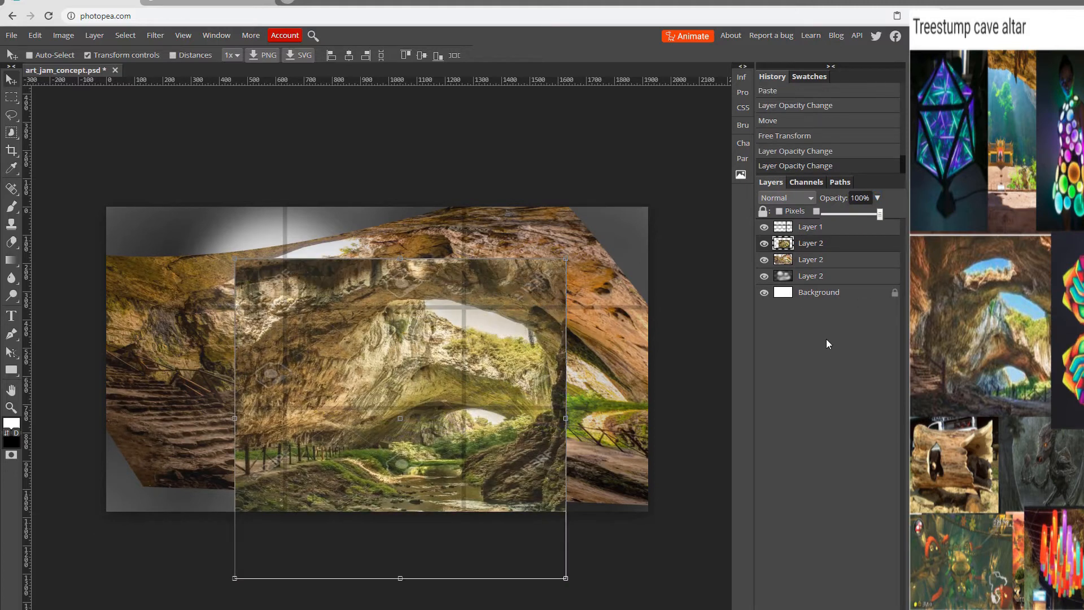
Add a layer mask to the upper cave photo and set a soft brush of about 477 px with 0% hardness.
click(812, 248)
click(812, 608)
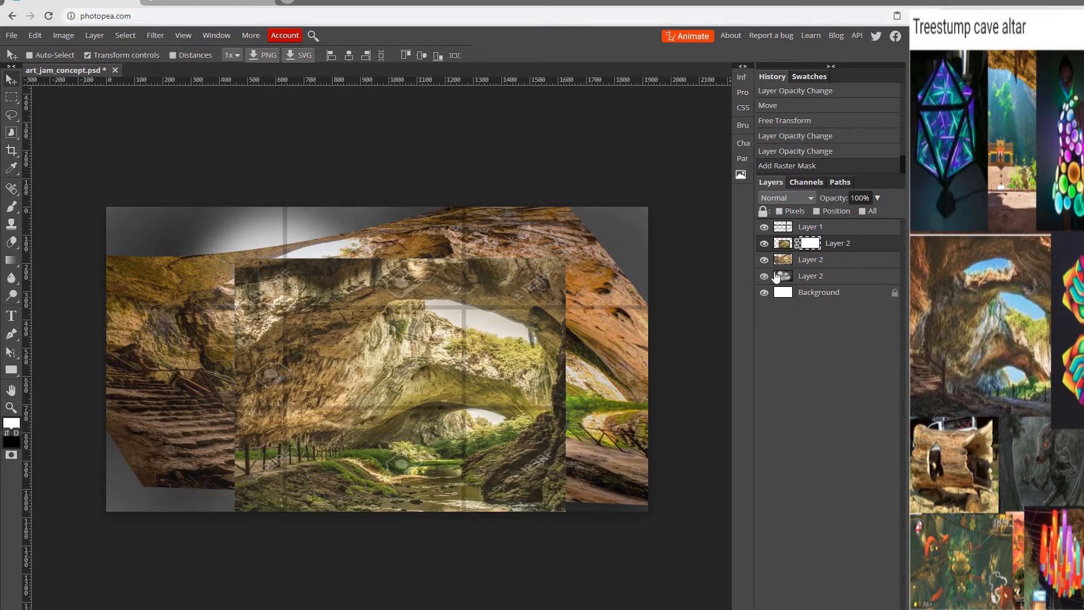
key(b)
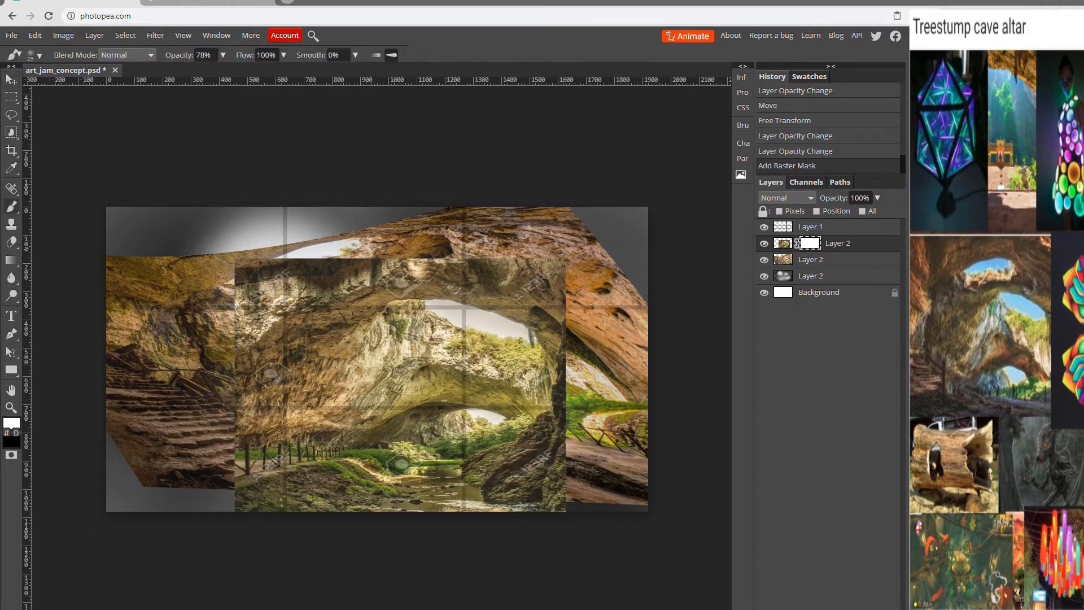
right_click(466, 295)
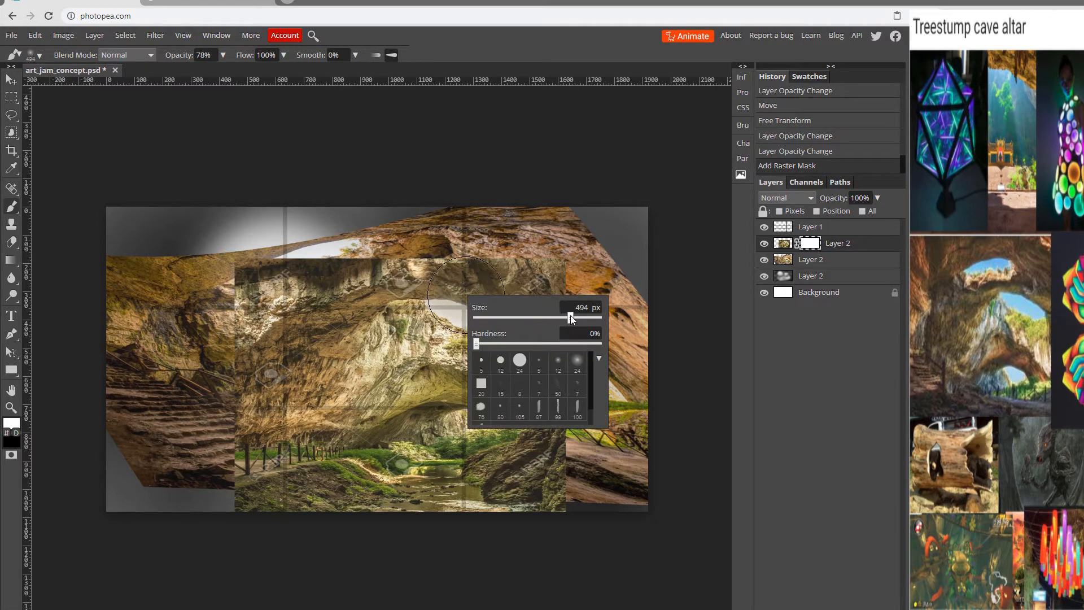
drag(570, 316, 570, 316)
click(515, 158)
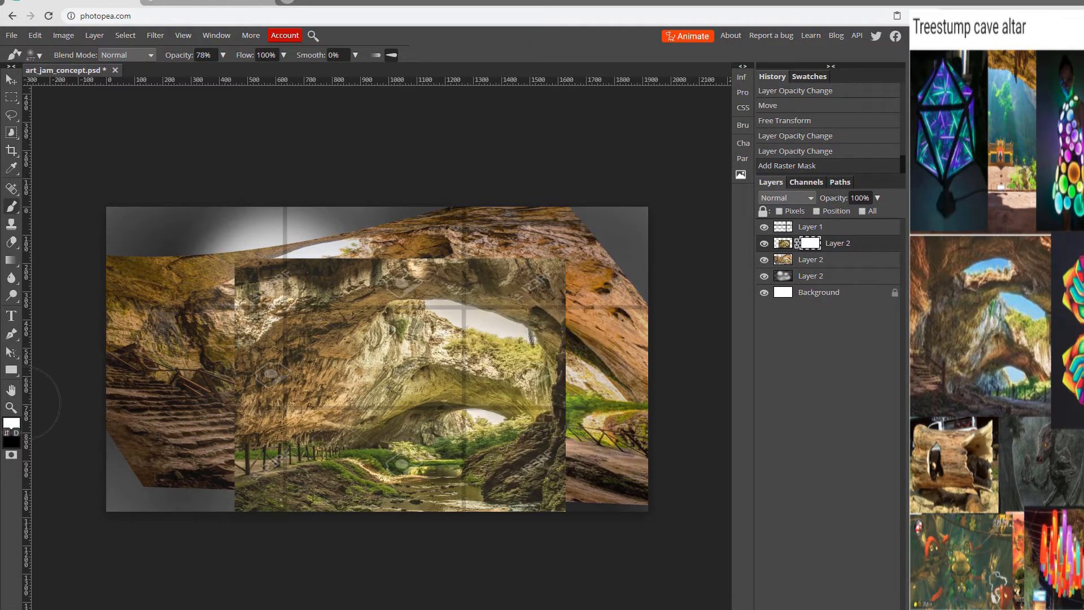
Paint black on the mask along the upper photo's top, left and right edges to blend it into the photo beneath.
key(x)
key(x)
key(x)
click(523, 254)
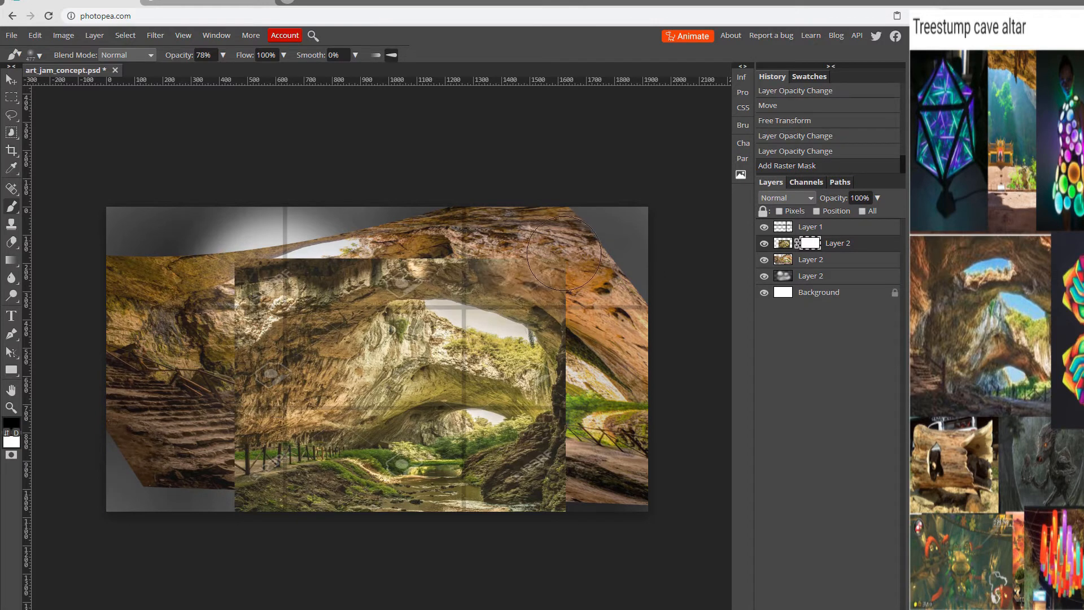
click(559, 255)
click(483, 246)
click(391, 248)
click(341, 252)
click(315, 254)
click(275, 264)
mouse_move(248, 274)
mouse_down()
mouse_move(249, 361)
mouse_move(215, 421)
mouse_move(217, 530)
mouse_move(243, 452)
mouse_up()
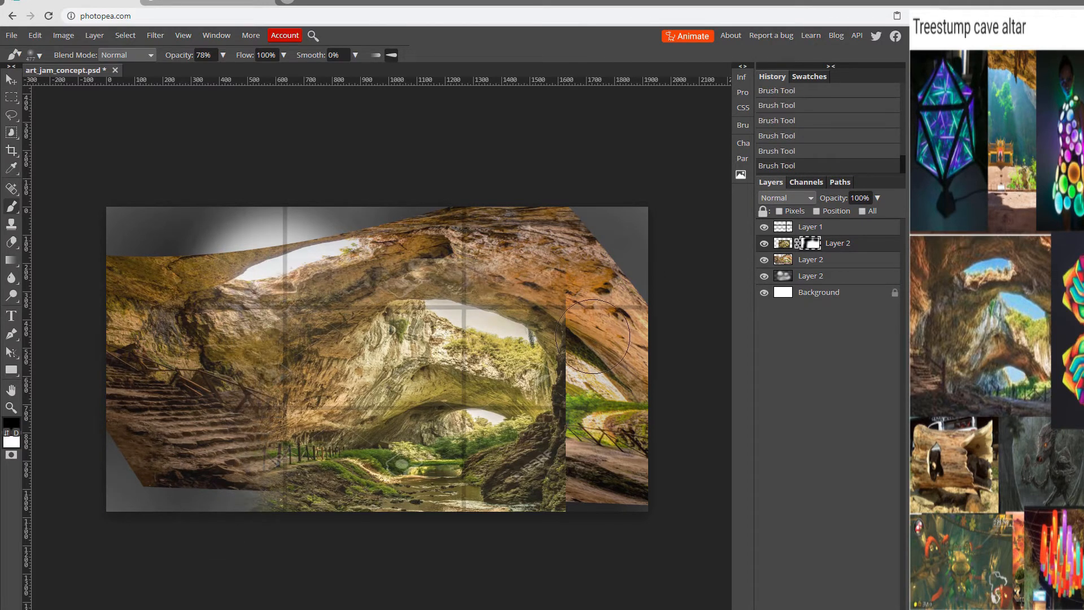
mouse_move(594, 338)
mouse_down()
mouse_move(586, 398)
mouse_move(534, 485)
mouse_up()
Touch up the mask with white around the middle cave opening and the arch above it, and hide the grid on Layer 1.
key(x)
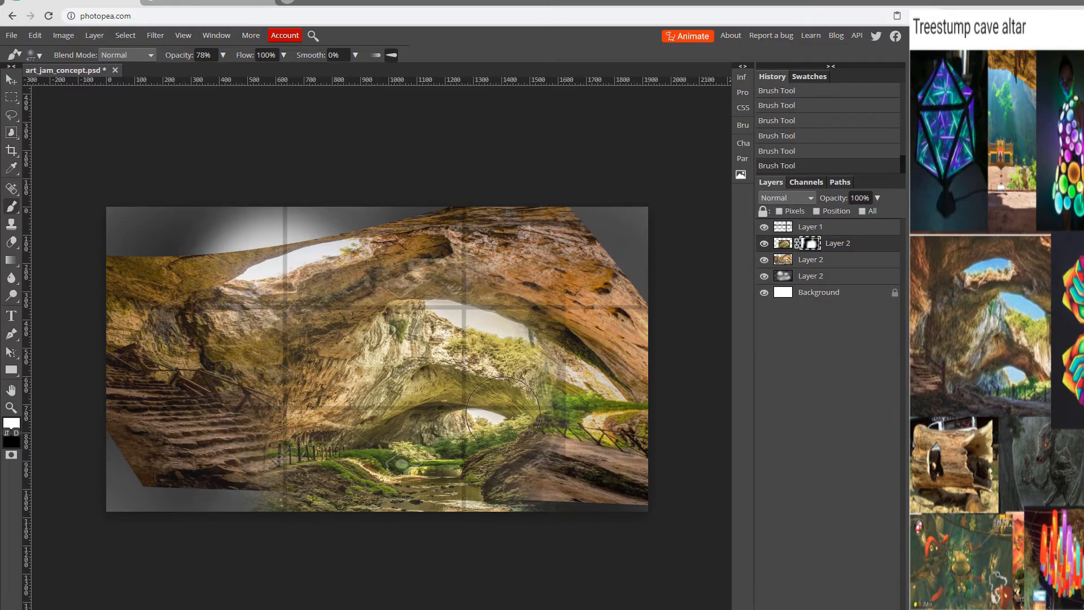
click(497, 332)
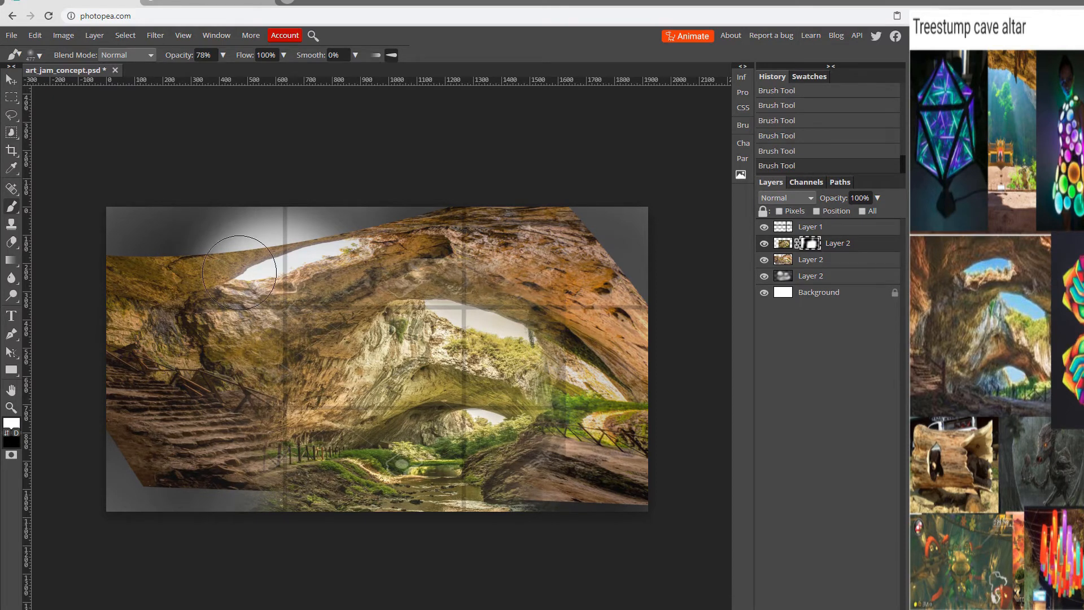
mouse_move(433, 255)
mouse_down()
mouse_move(412, 296)
mouse_move(442, 301)
mouse_up()
click(764, 226)
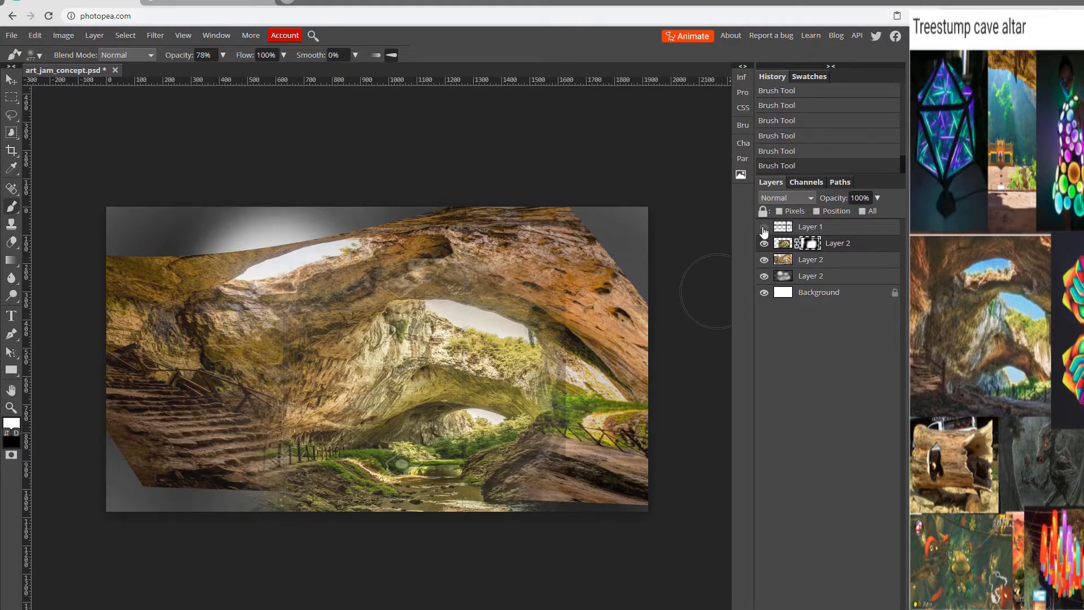
Switch to the cave image search and copy the Devetashka cave photo from reddit.
click(214, 2)
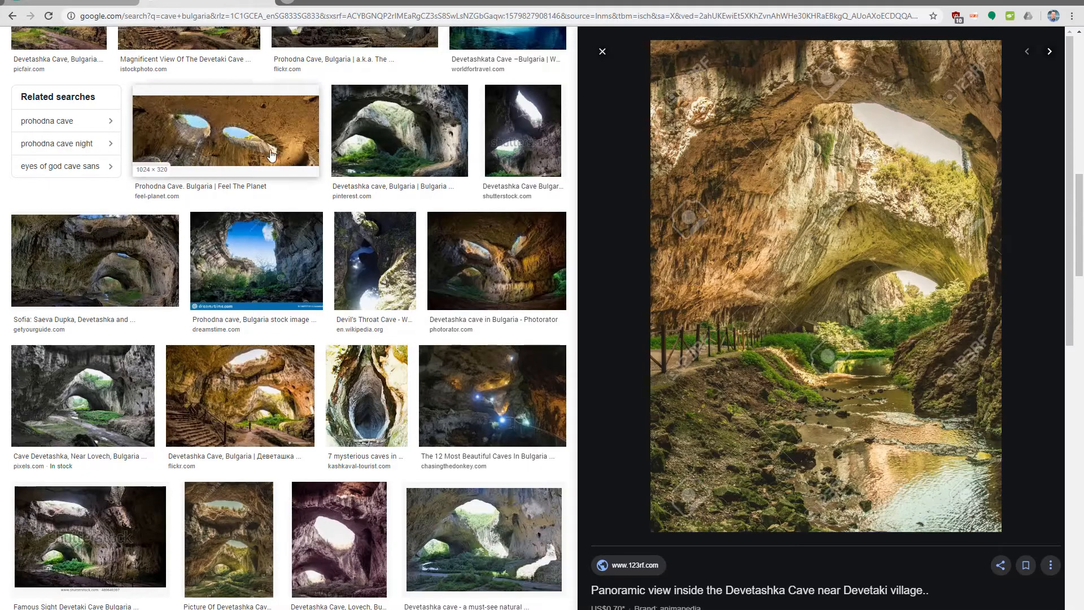
scroll(719, 286, down, 4)
scroll(719, 285, down, 3)
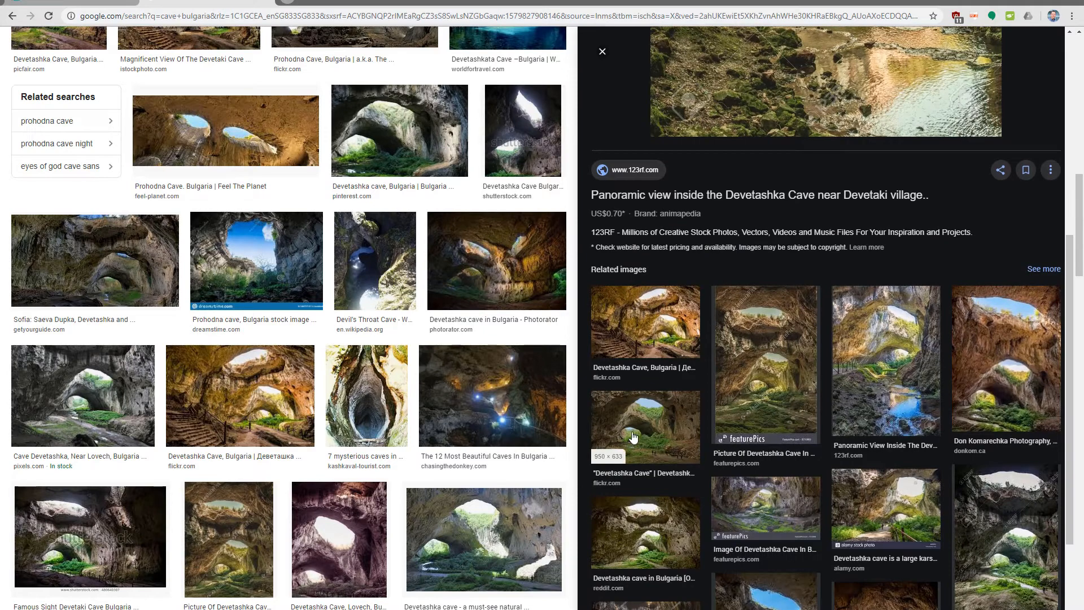
click(642, 555)
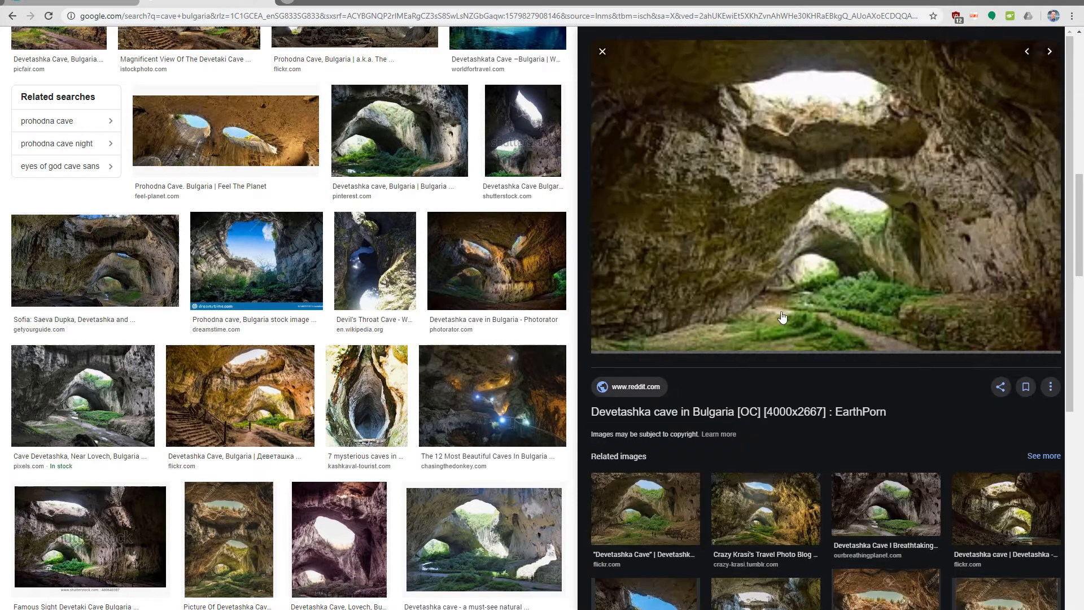
right_click(803, 264)
click(827, 393)
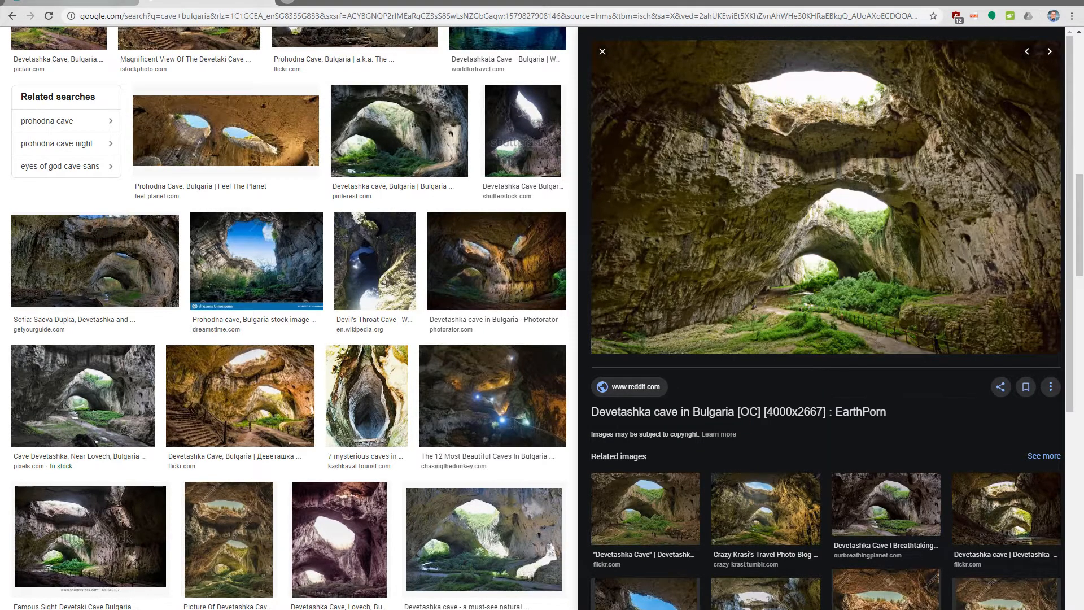
Return to the concept document and paste the copied cave photo as a new layer above Layer 1.
click(213, 2)
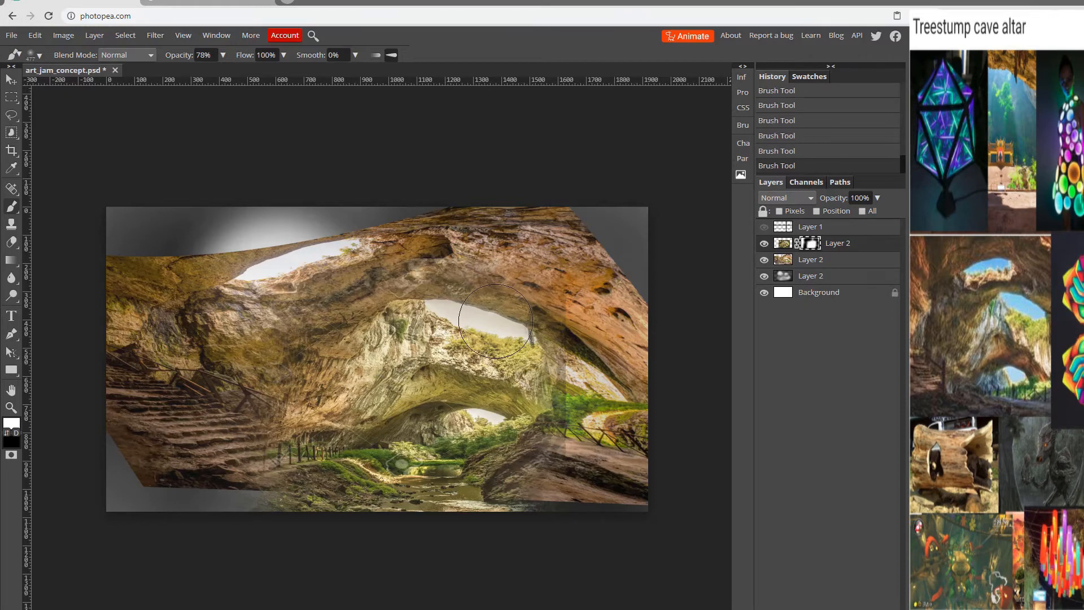
key(ctrl+v)
key(ctrl+z)
click(820, 236)
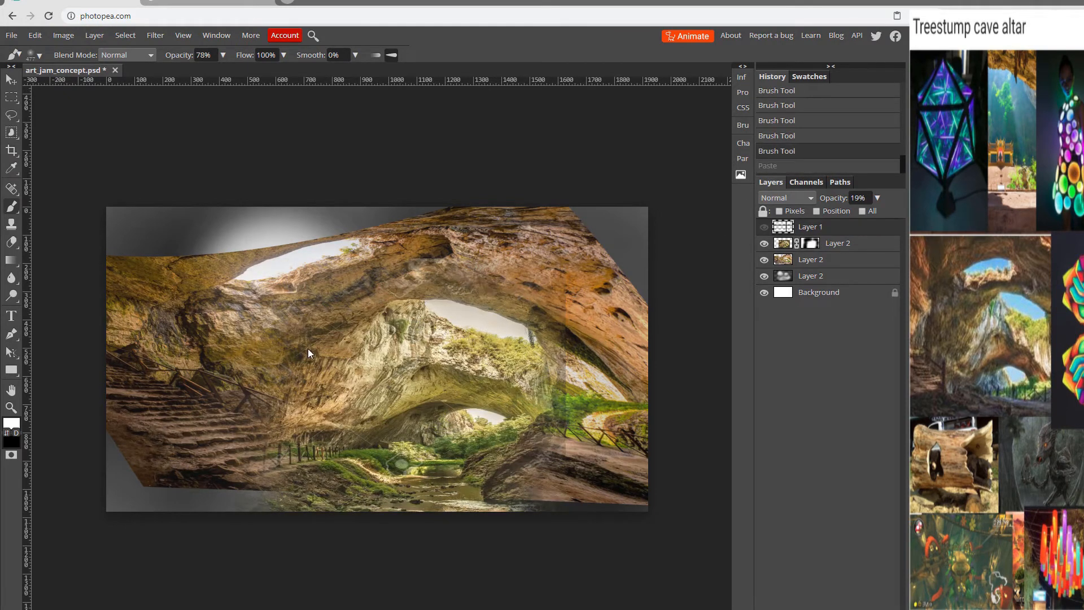
key(ctrl+v)
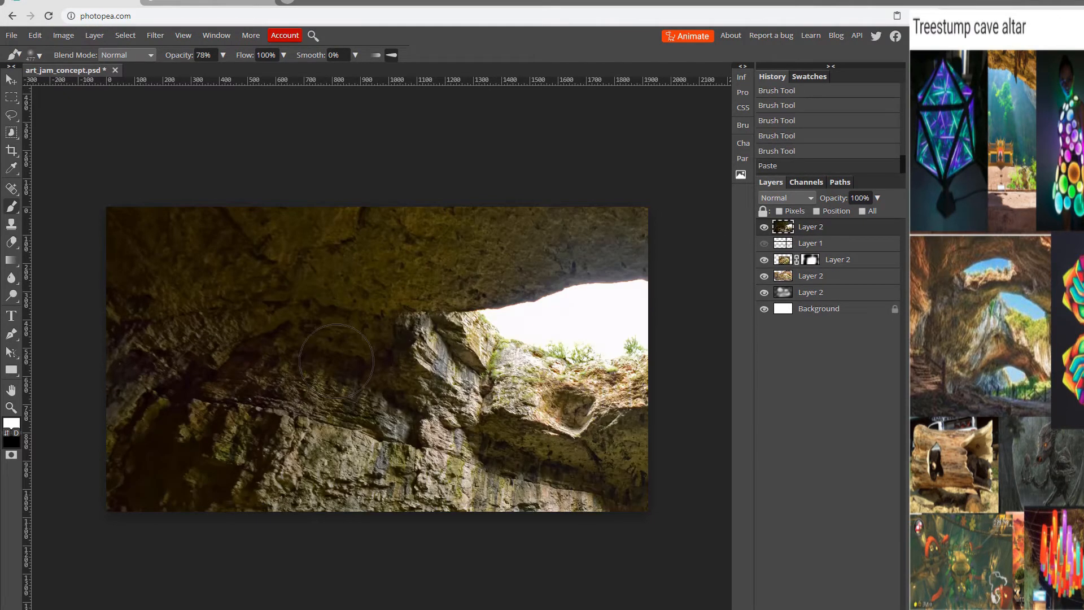
Scale the pasted photo down to about two thirds of the canvas width over the left part, and set its opacity to 59%.
click(10, 85)
drag(106, 207, 479, 420)
drag(511, 443, 149, 266)
click(877, 199)
click(858, 215)
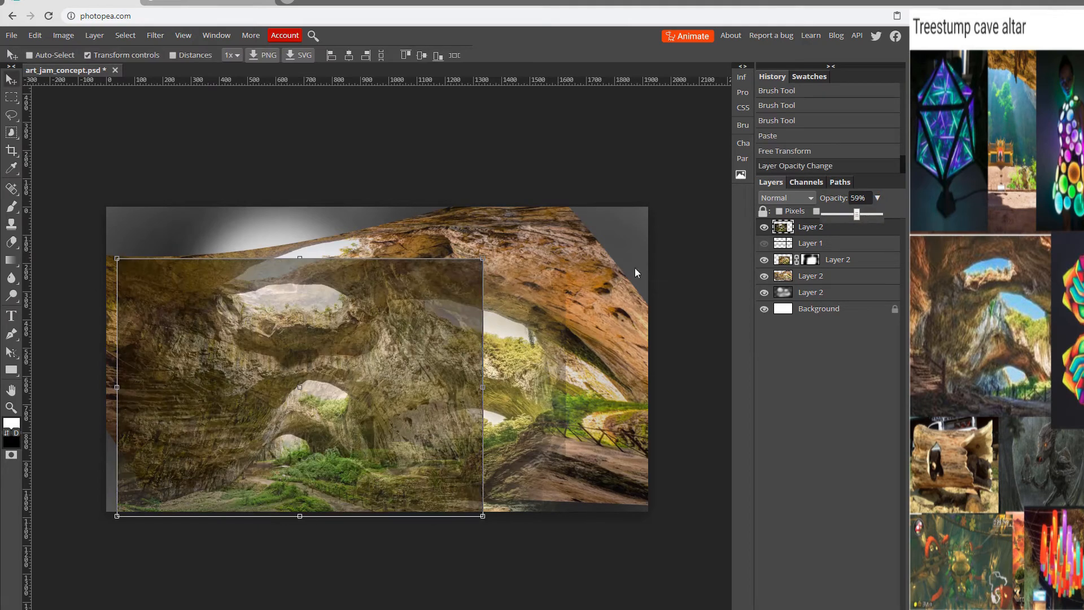
Move the photo to the canvas's upper-left area, scale it to about 98% by 99%, and flip it horizontally.
drag(316, 335, 263, 282)
drag(75, 191, 83, 194)
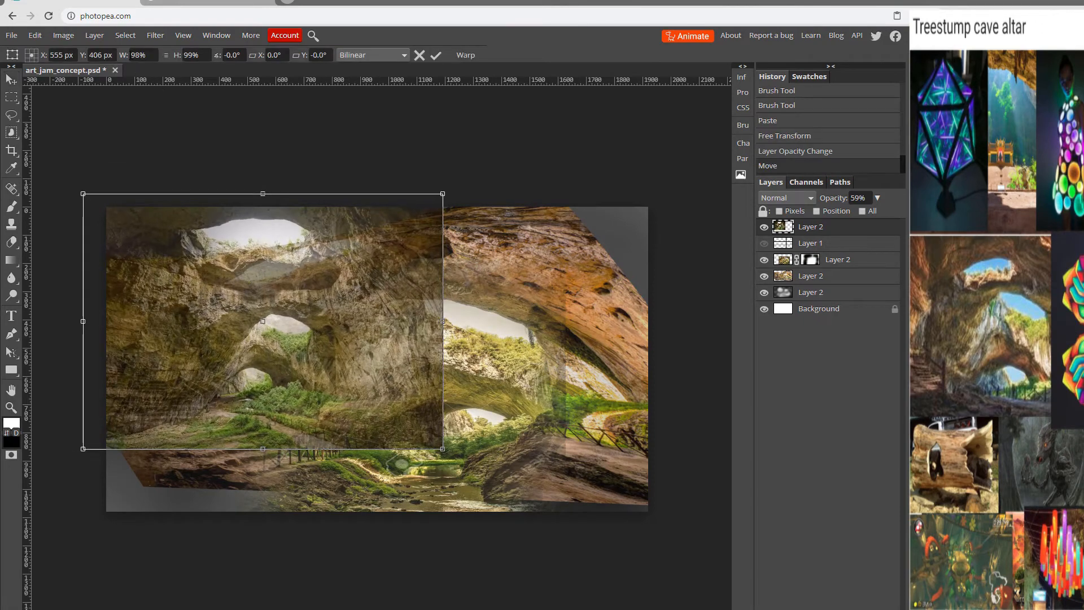
text(-)
key(Return)
Reposition the flipped photo, stretch it over the whole canvas to 173% width and 129% height, and apply the transform.
drag(279, 343, 337, 395)
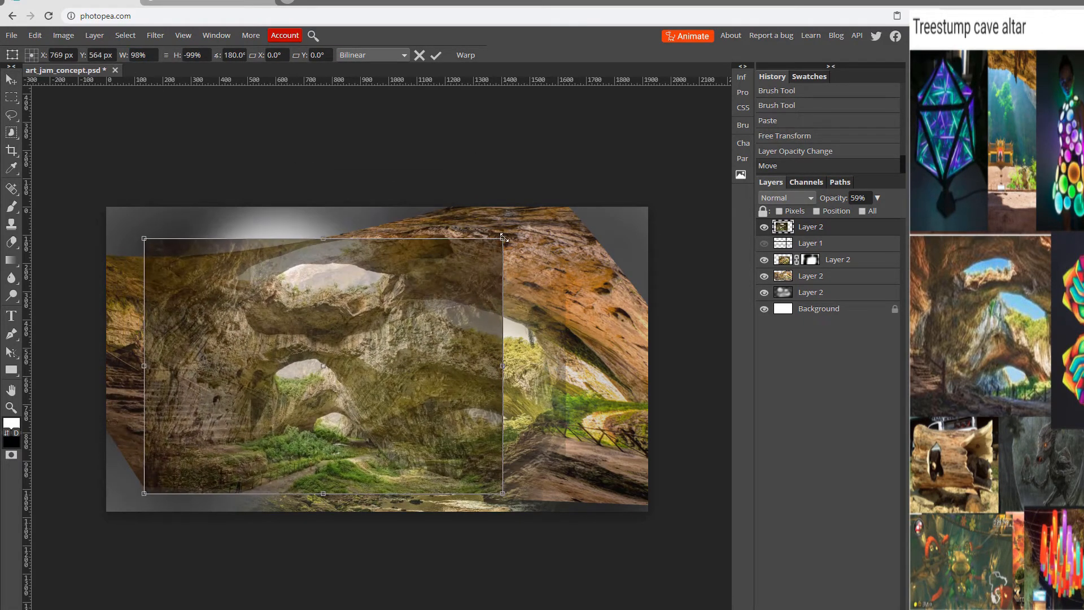
drag(504, 239, 653, 179)
drag(144, 494, 20, 511)
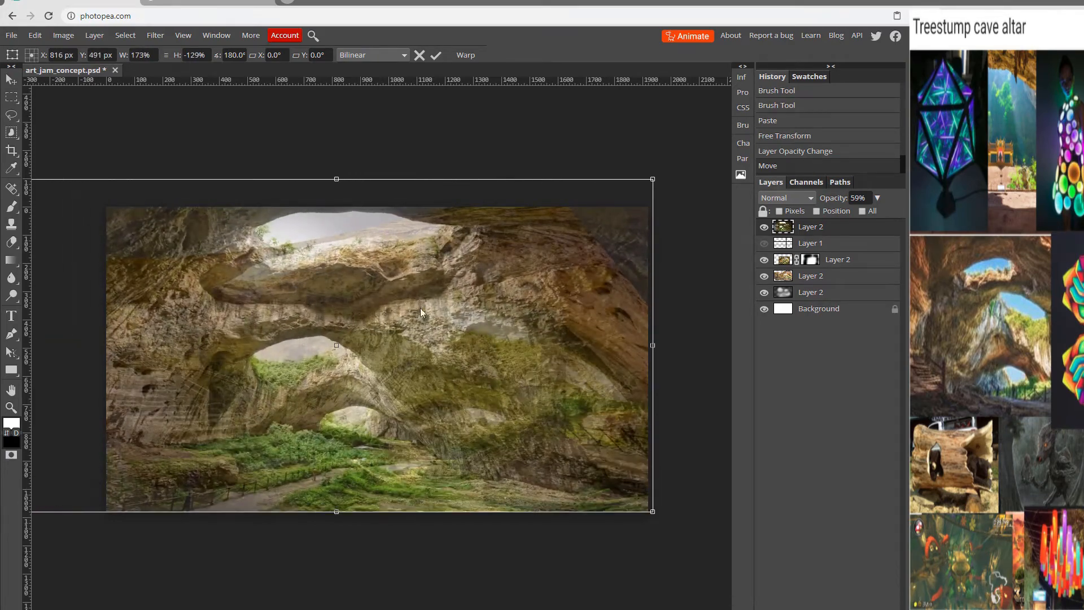
click(436, 56)
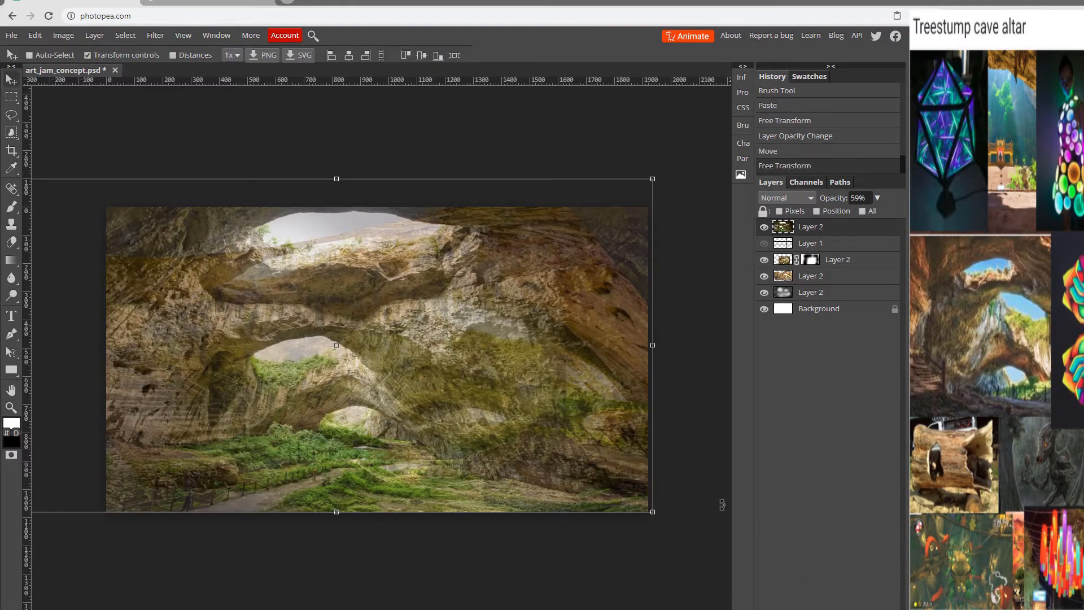
Add a layer mask to the flipped photo and brush black across its upper part and centre.
click(812, 608)
key(b)
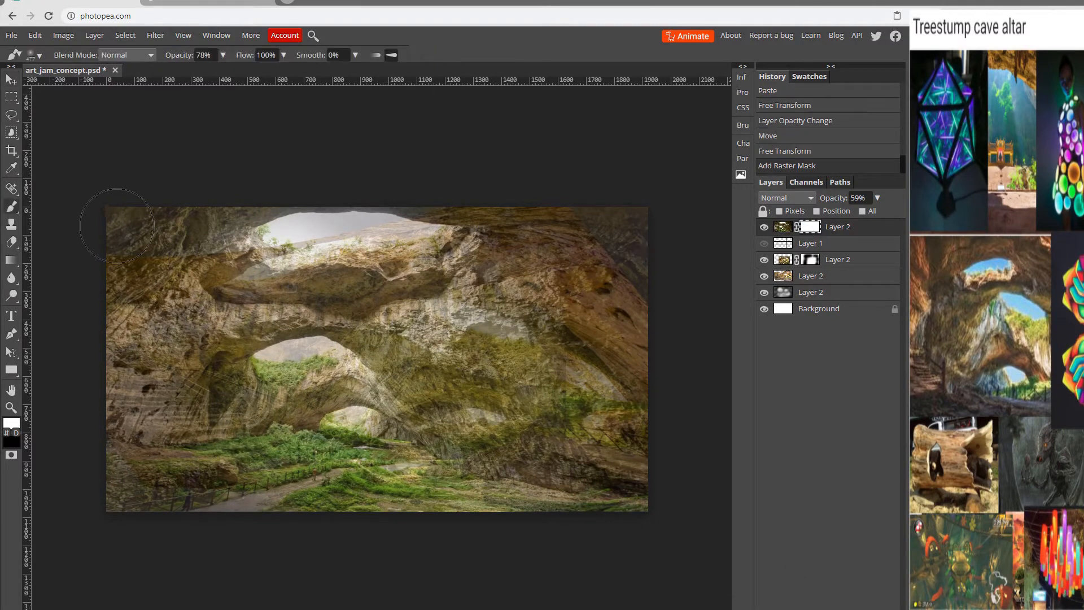
key(x)
mouse_move(120, 233)
mouse_down()
mouse_move(307, 254)
mouse_move(419, 329)
mouse_move(390, 329)
mouse_move(411, 321)
mouse_up()
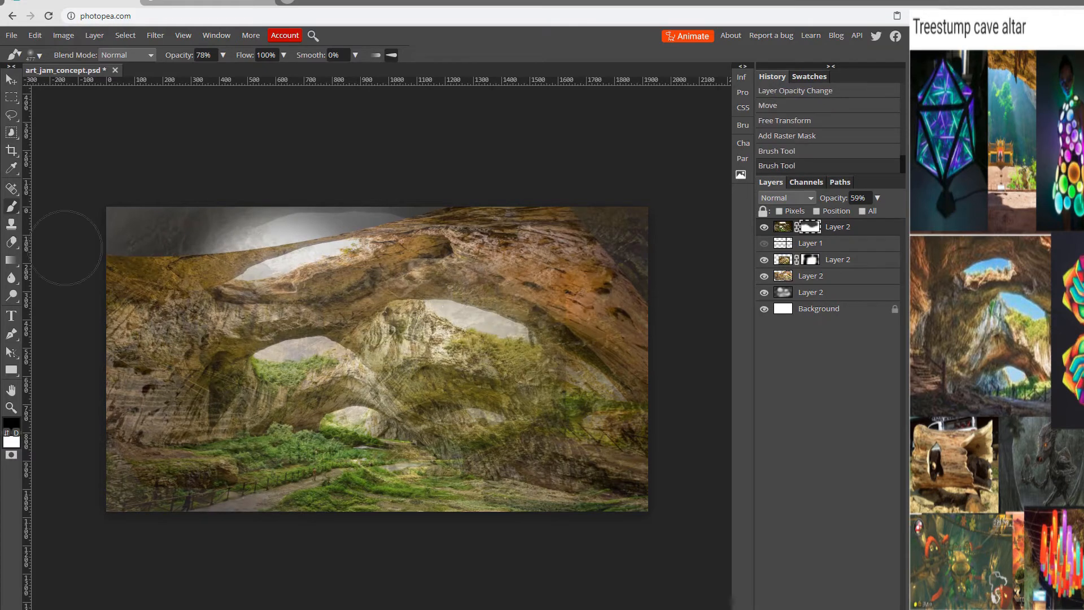
Fill the flipped photo's entire mask with black using the Paint Bucket at tolerance 256.
right_click(11, 260)
click(107, 278)
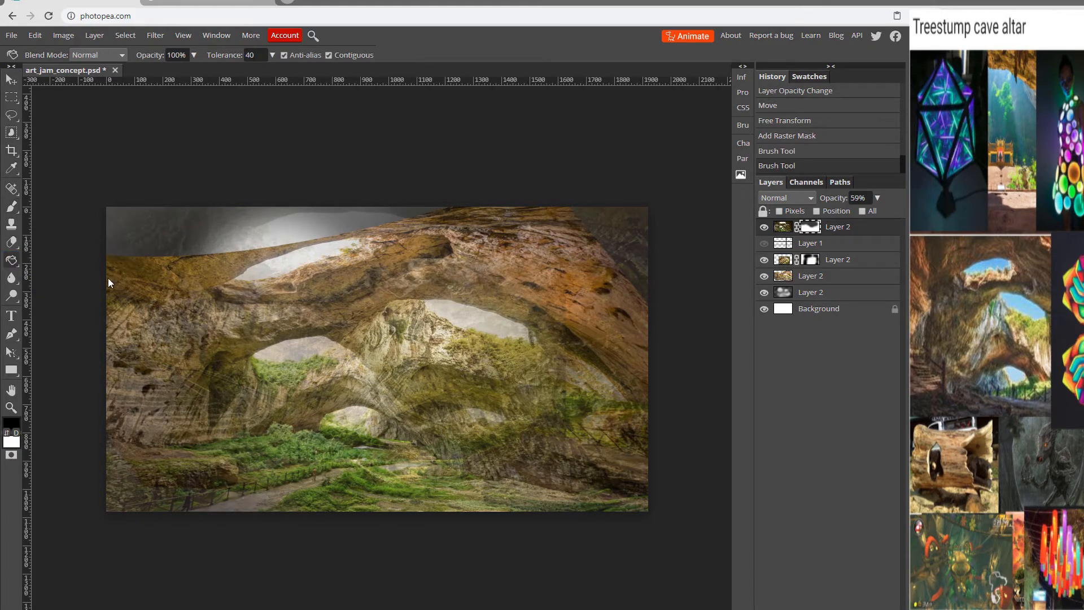
click(289, 363)
click(425, 336)
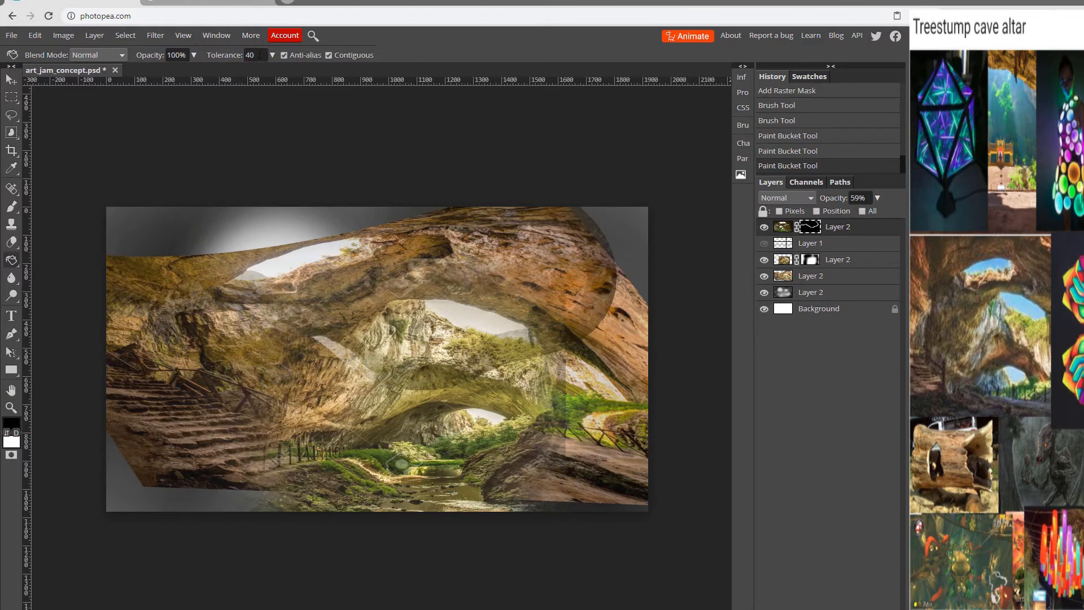
click(333, 289)
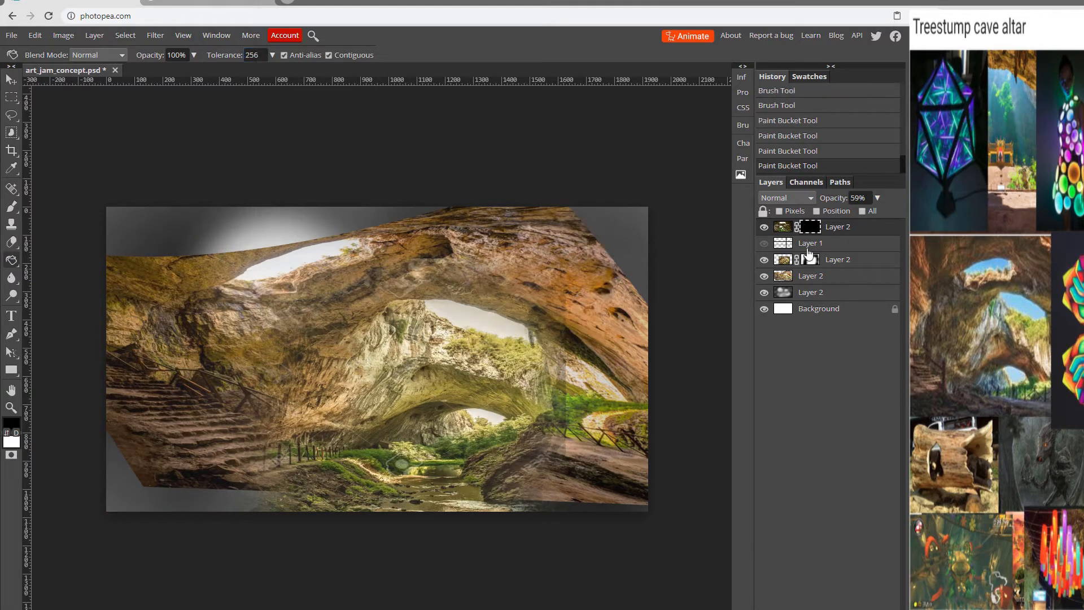
Paint white on the mask to reveal the photo along the left side and lower-left ground, and set the brush opacity to 100%.
key(b)
key(x)
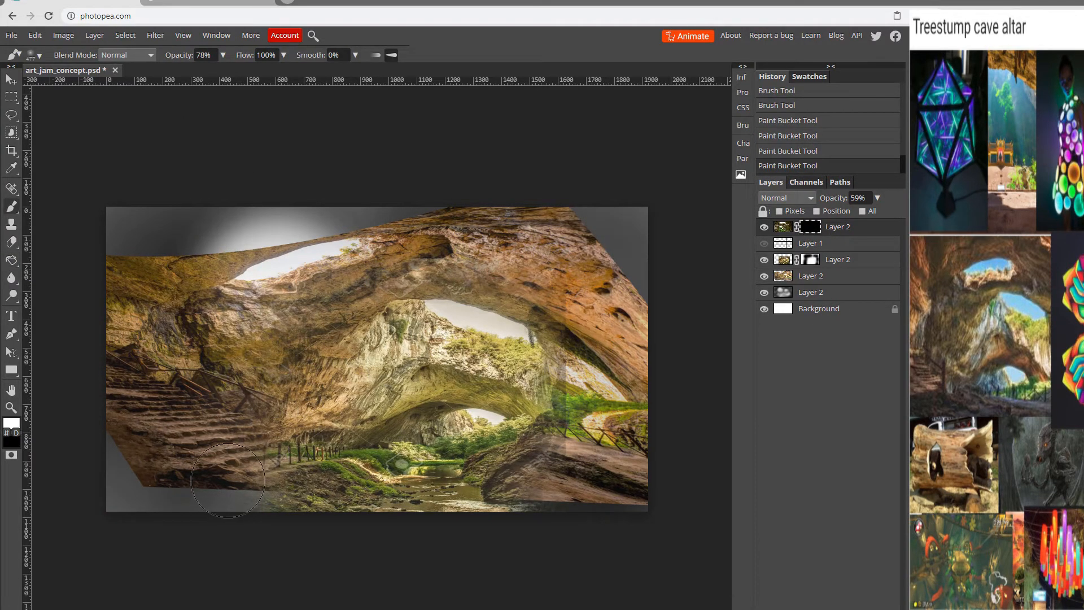
mouse_move(227, 480)
mouse_down()
mouse_move(384, 446)
mouse_move(146, 474)
mouse_move(125, 429)
mouse_move(141, 344)
mouse_move(142, 220)
mouse_move(226, 223)
mouse_move(256, 425)
mouse_move(291, 421)
mouse_up()
drag(224, 56, 274, 77)
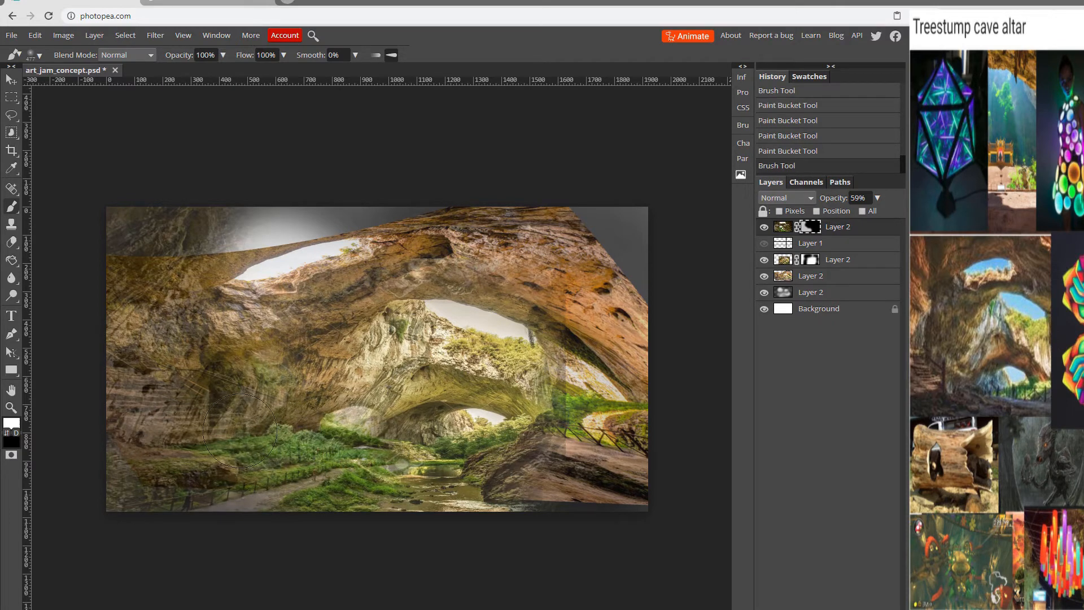
Brush the flipped photo's mask to reveal its rock along the right side and hide it around the bright upper-left opening.
drag(177, 228, 423, 223)
mouse_move(562, 206)
mouse_down()
mouse_move(605, 213)
mouse_move(670, 424)
mouse_move(570, 468)
mouse_move(571, 510)
mouse_move(621, 387)
mouse_move(569, 339)
mouse_up()
key(x)
mouse_move(333, 222)
mouse_down()
mouse_move(293, 221)
mouse_move(317, 208)
mouse_move(194, 212)
mouse_up()
key(x)
mouse_move(340, 401)
mouse_down()
mouse_move(356, 415)
mouse_move(287, 384)
mouse_move(248, 385)
mouse_move(289, 396)
mouse_move(289, 379)
mouse_move(282, 389)
mouse_up()
key(x)
key(x)
key(x)
key(x)
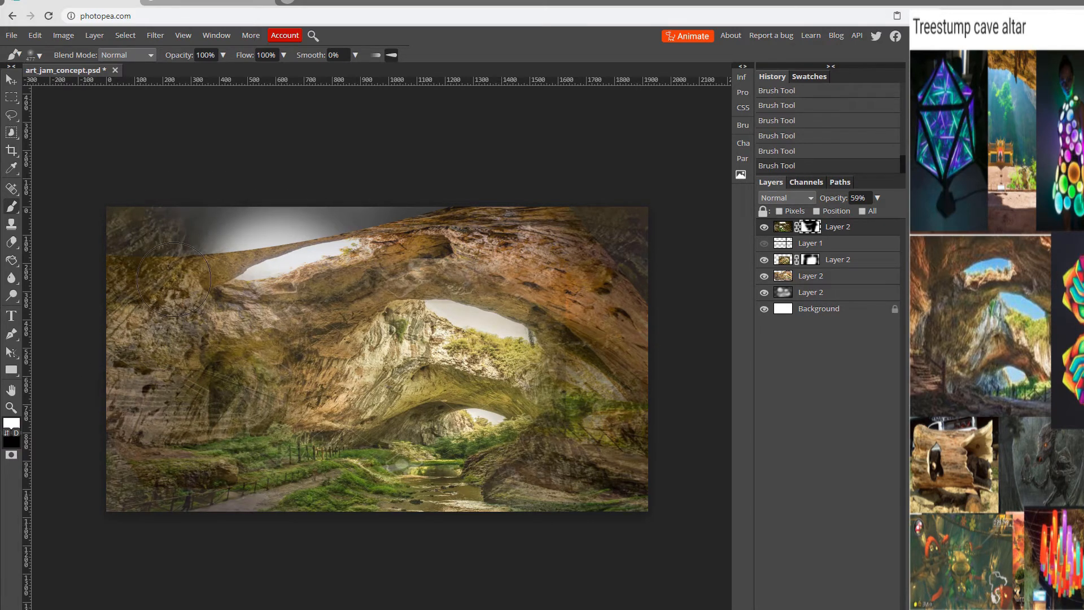
Copy the tall panoramic Devetashka Cave photo from the Google Images results and paste it into the Photopea concept as a new layer.
click(240, 5)
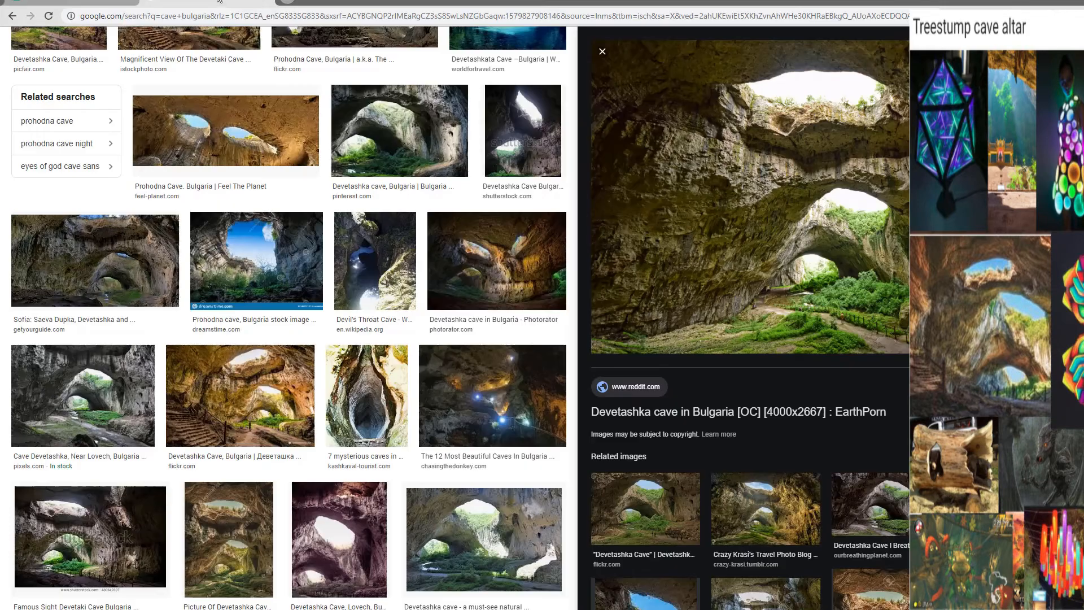
scroll(744, 186, down, 4)
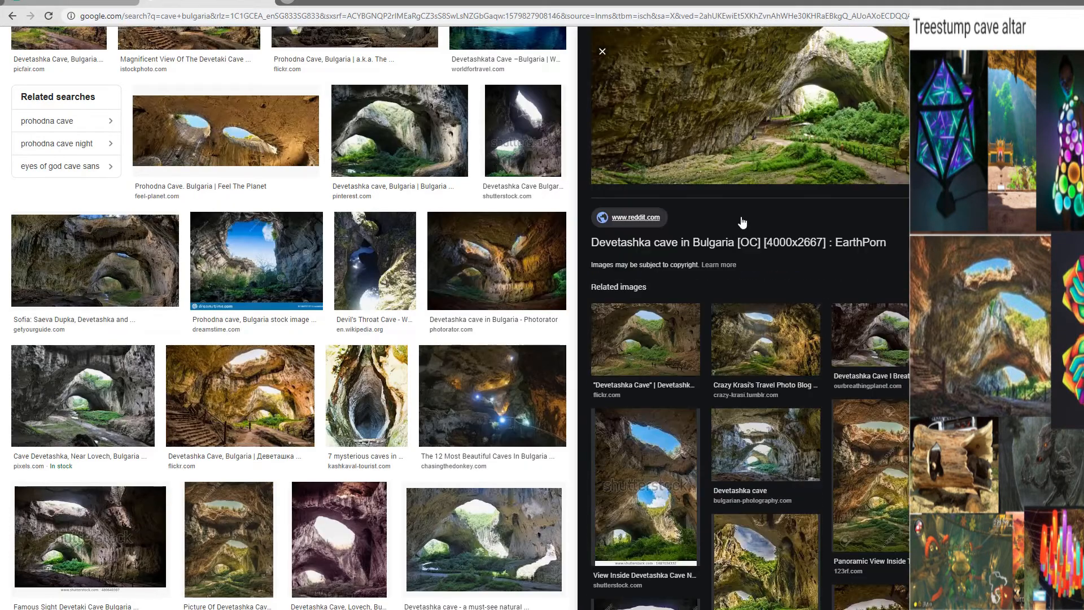
scroll(738, 191, down, 3)
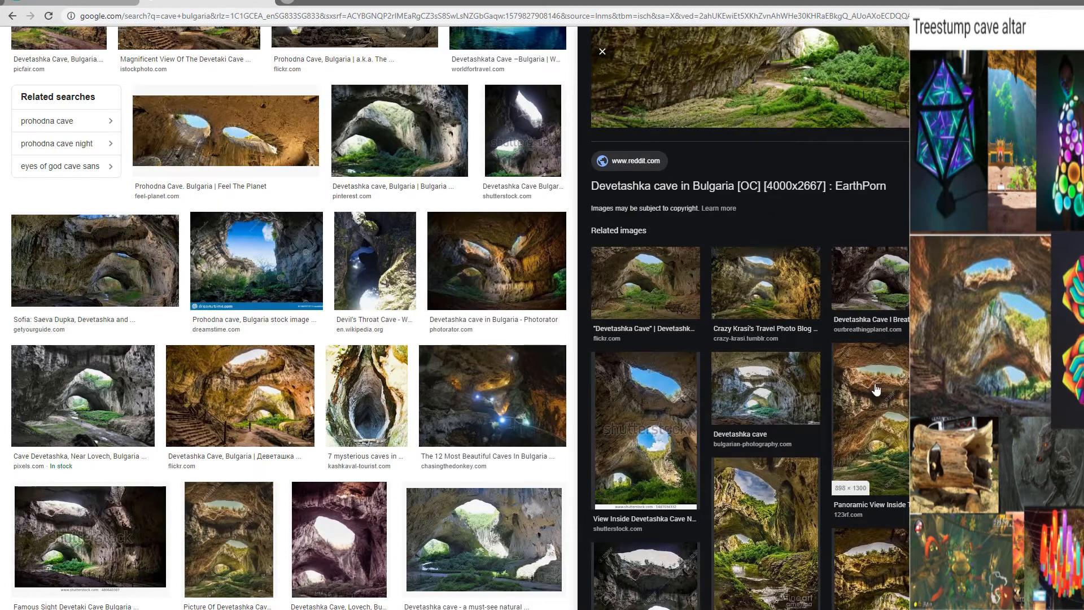
click(869, 309)
right_click(791, 183)
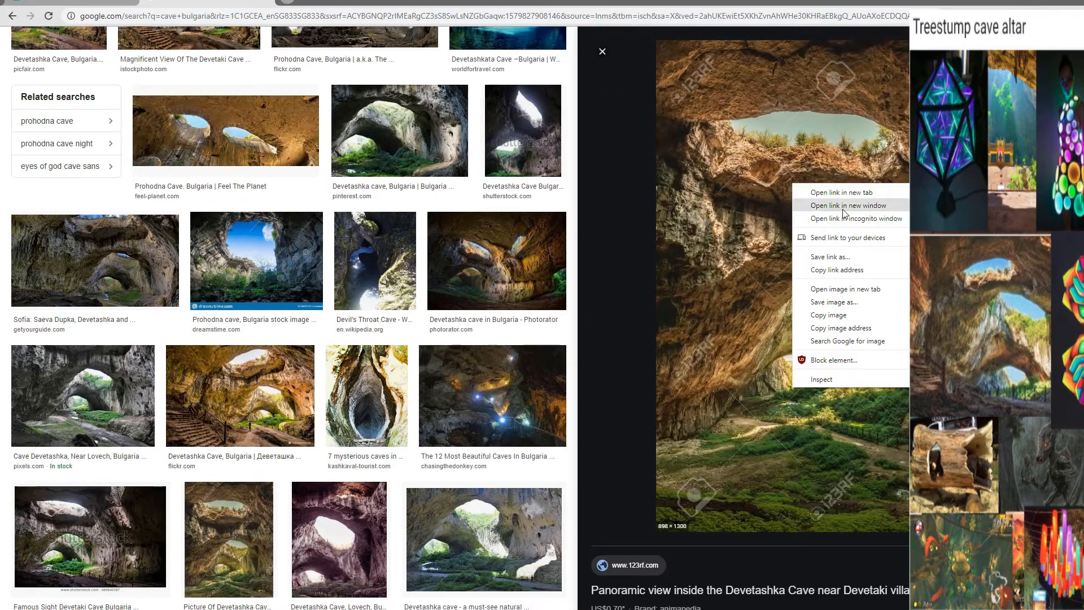
click(835, 310)
click(62, 3)
key(ctrl+v)
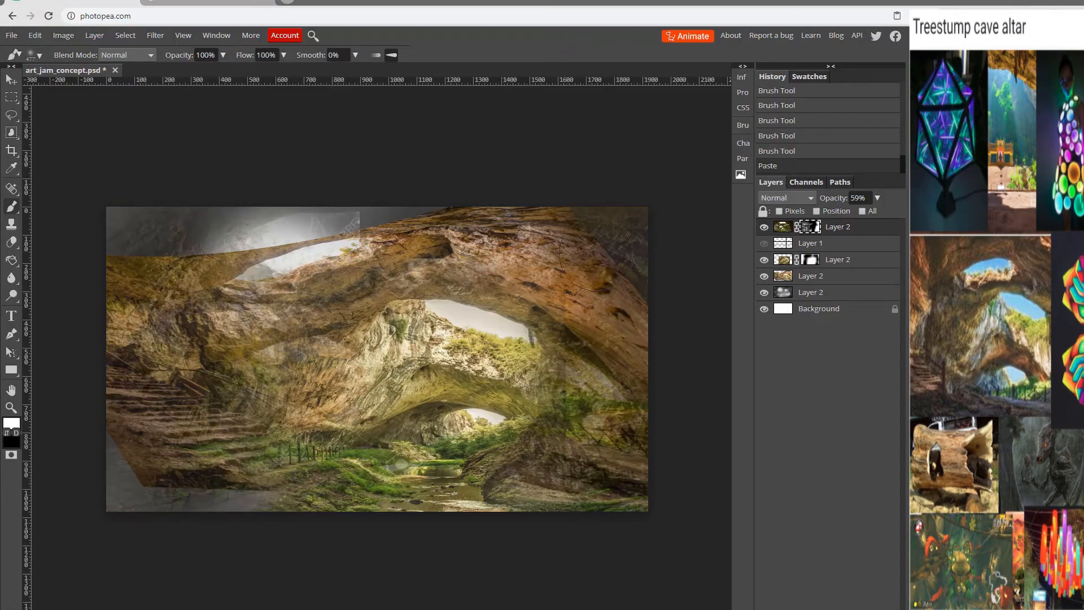
key(ctrl+z)
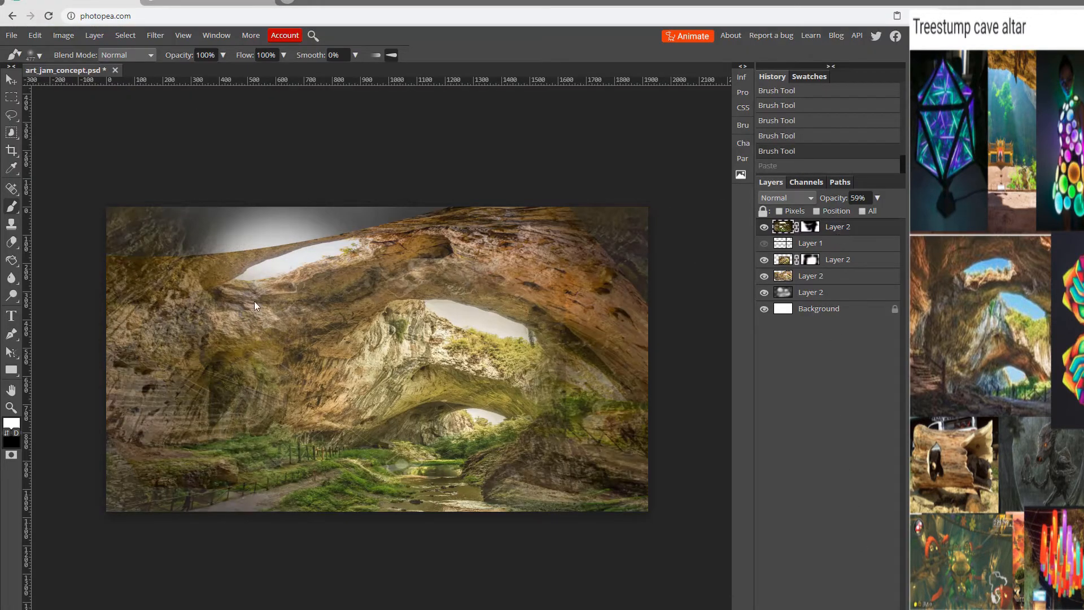
key(ctrl+v)
Set the flipped photo's layer opacity to 100% and the newly pasted cave photo's opacity to 51%.
click(835, 246)
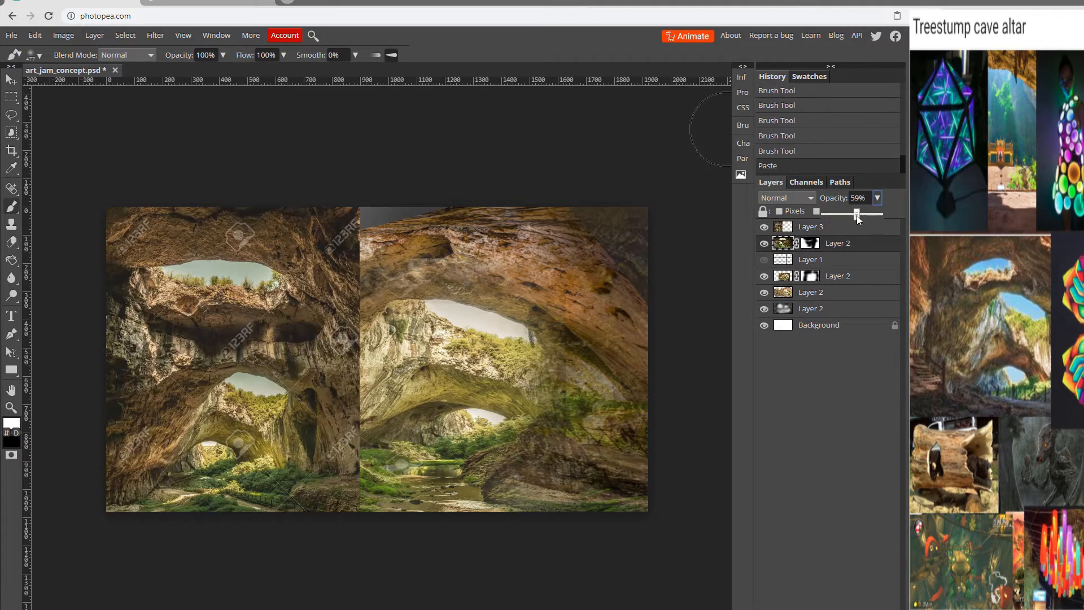
drag(856, 215, 883, 215)
click(764, 227)
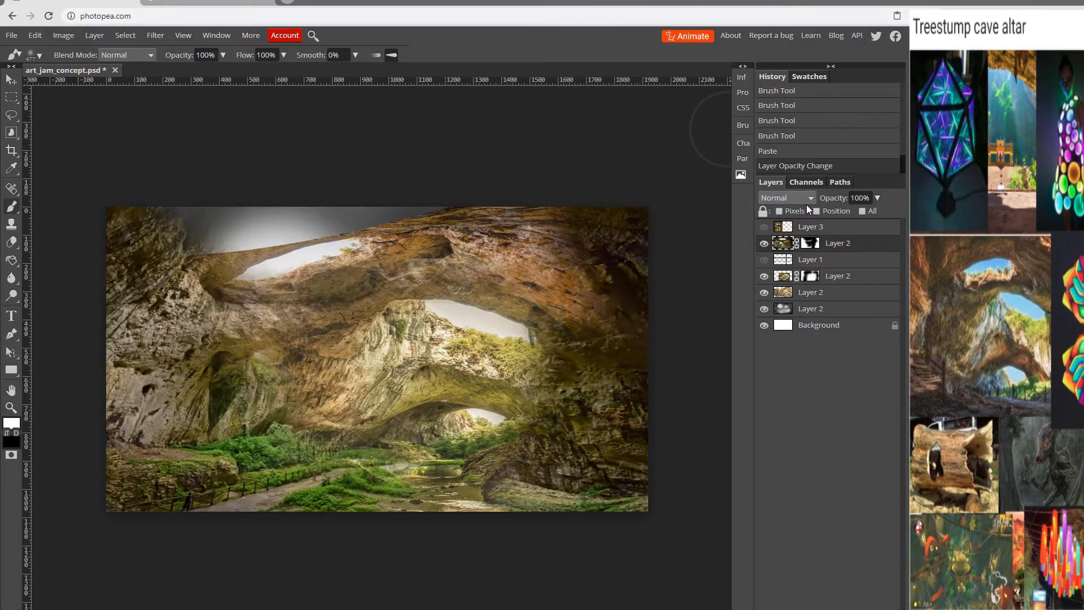
click(764, 227)
click(838, 229)
click(877, 198)
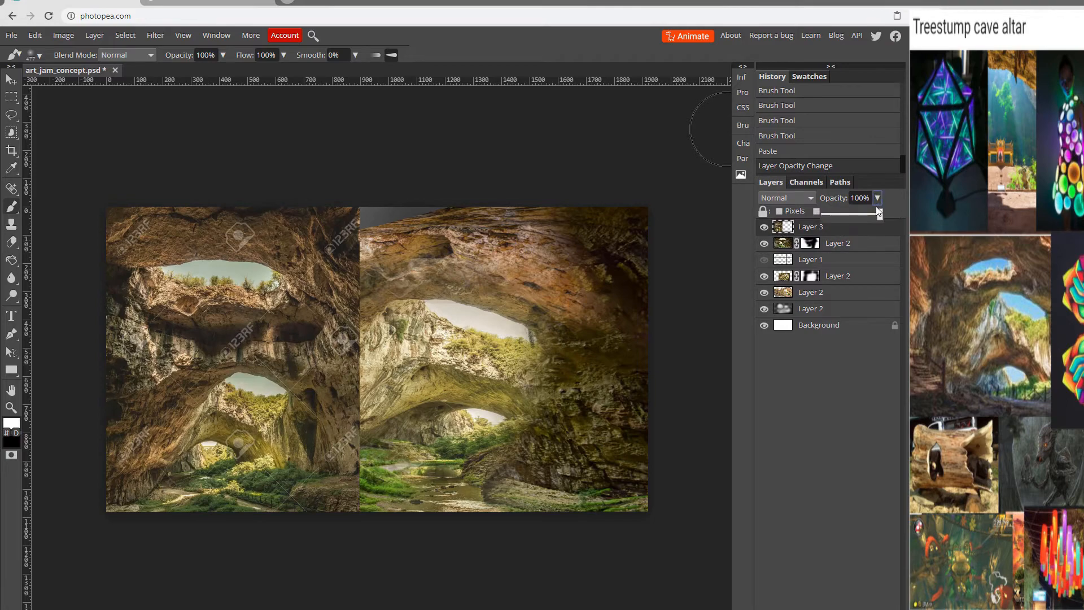
drag(879, 214, 852, 216)
Stretch and tilt the pasted cave photo to 177% width, 112% height and -6.8° to align its upper opening, and apply the transform.
key(v)
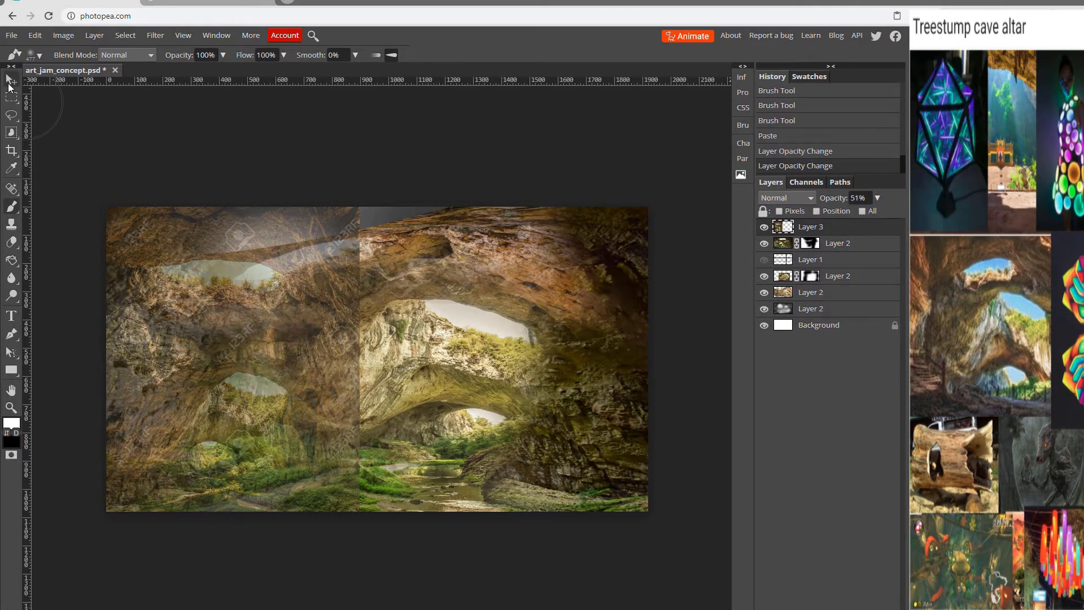
drag(360, 390, 514, 390)
mouse_move(310, 211)
mouse_down()
mouse_move(311, 172)
mouse_move(317, 199)
mouse_up()
drag(515, 379, 517, 338)
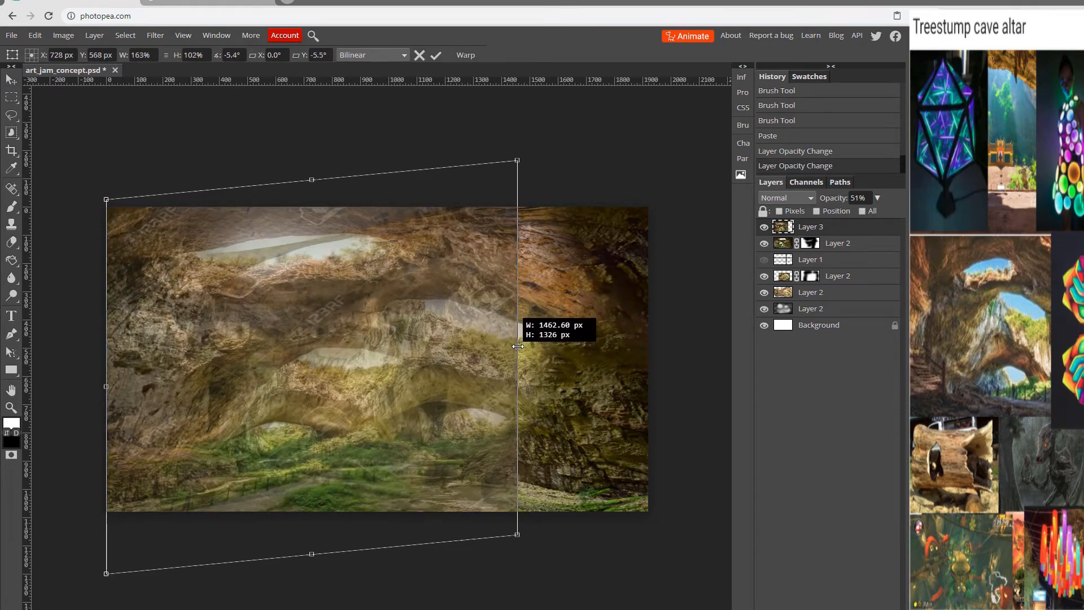
drag(107, 388, 109, 396)
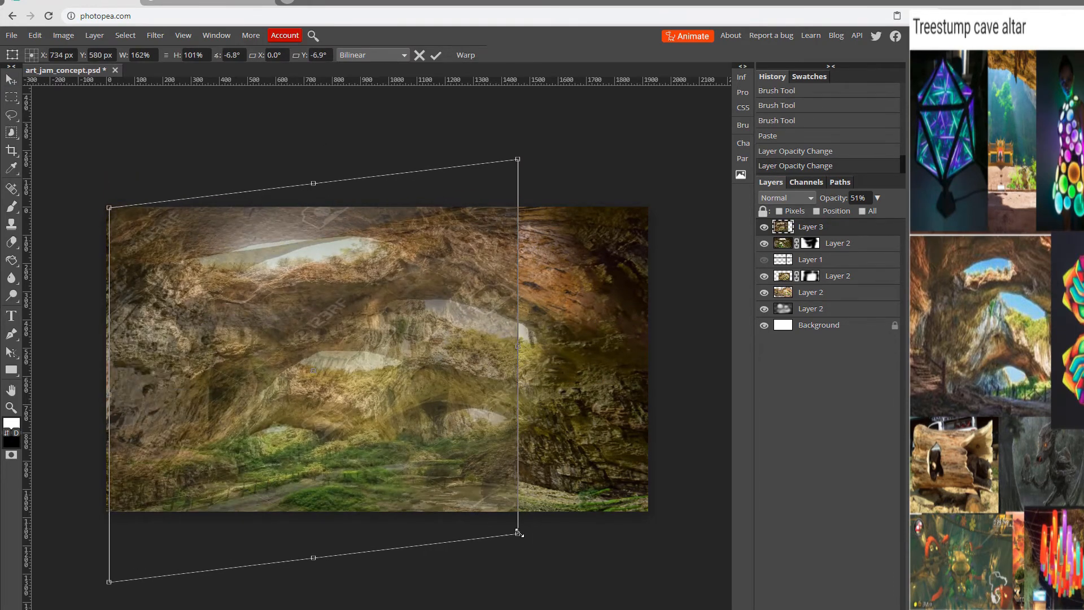
drag(518, 532, 553, 546)
drag(323, 575, 372, 589)
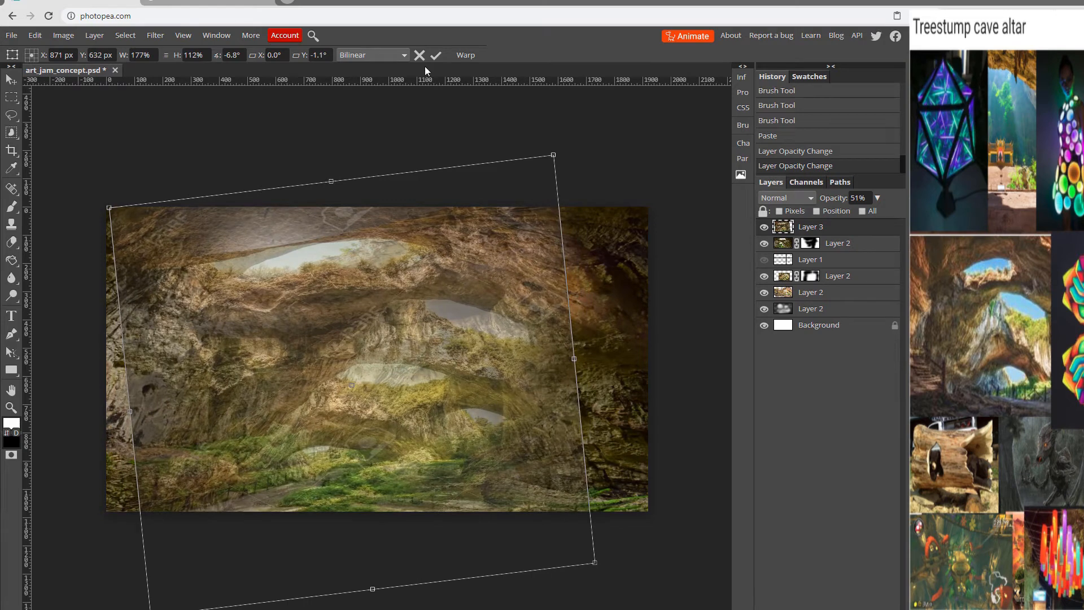
click(436, 55)
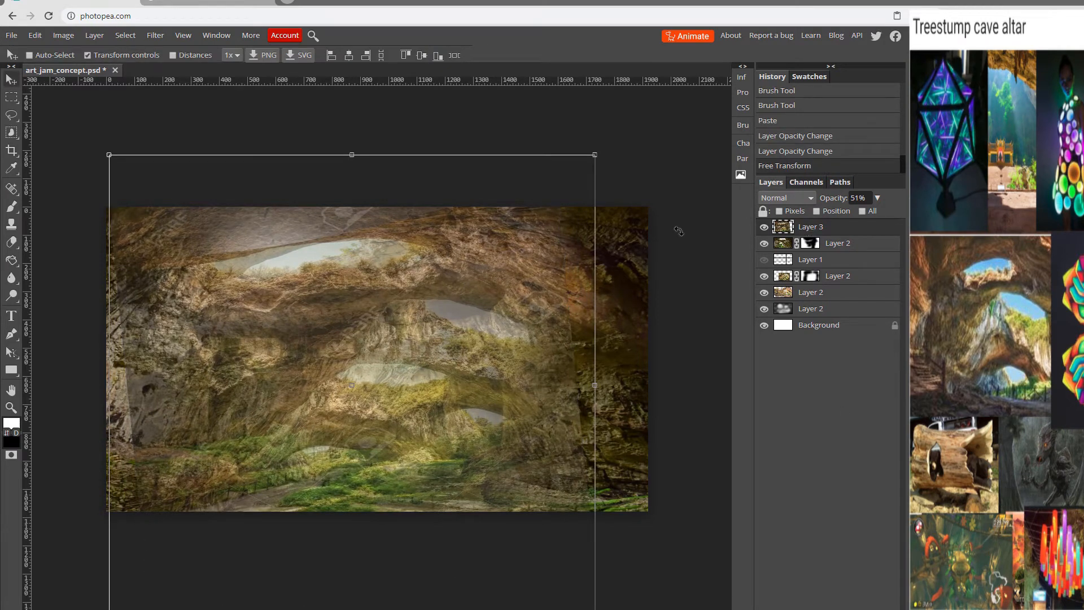
Add a layer mask to the stretched cave photo and fill it with black using the Paint Bucket.
click(808, 608)
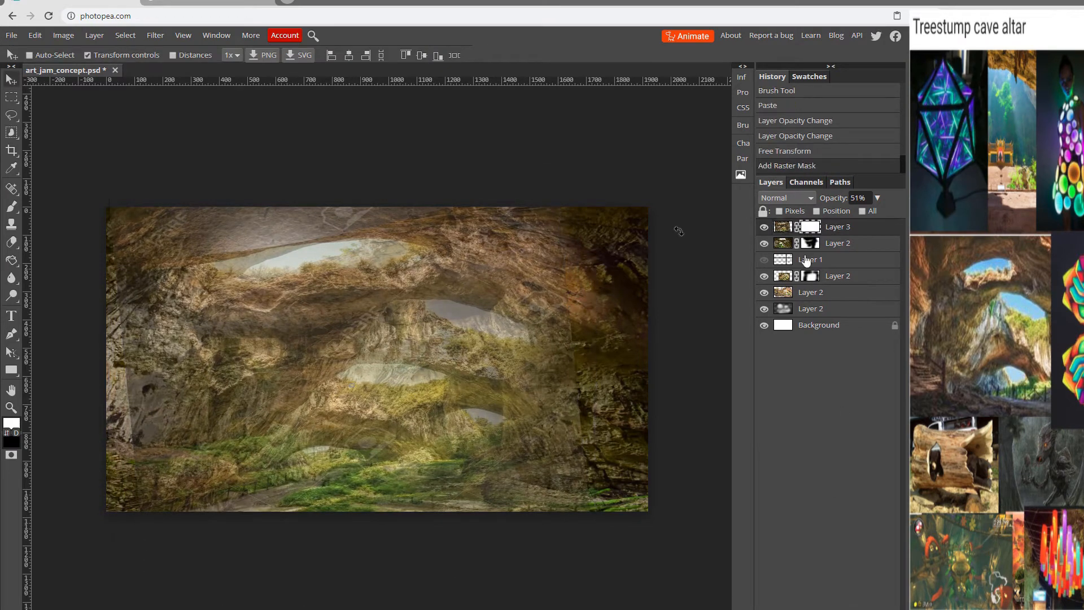
click(11, 260)
key(x)
click(286, 370)
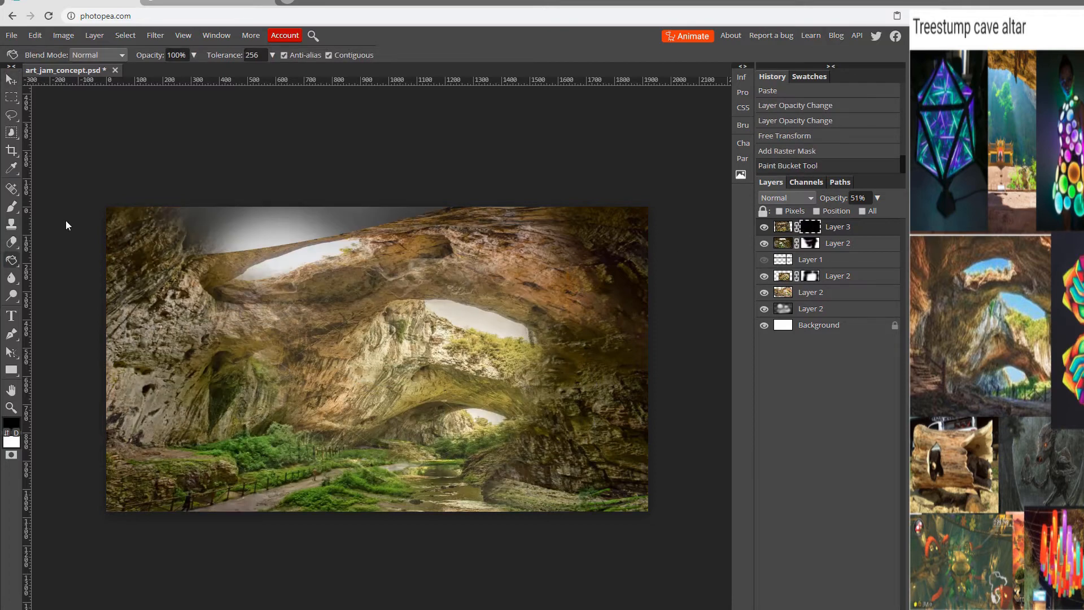
Brush white across the mask's upper part to reveal the cave photo's roof and upper opening.
key(b)
key(x)
mouse_move(186, 249)
mouse_down()
mouse_move(173, 207)
mouse_move(230, 214)
mouse_move(432, 184)
mouse_move(190, 230)
mouse_move(255, 239)
mouse_move(183, 276)
mouse_move(210, 293)
mouse_move(181, 268)
mouse_move(316, 261)
mouse_up()
key(x)
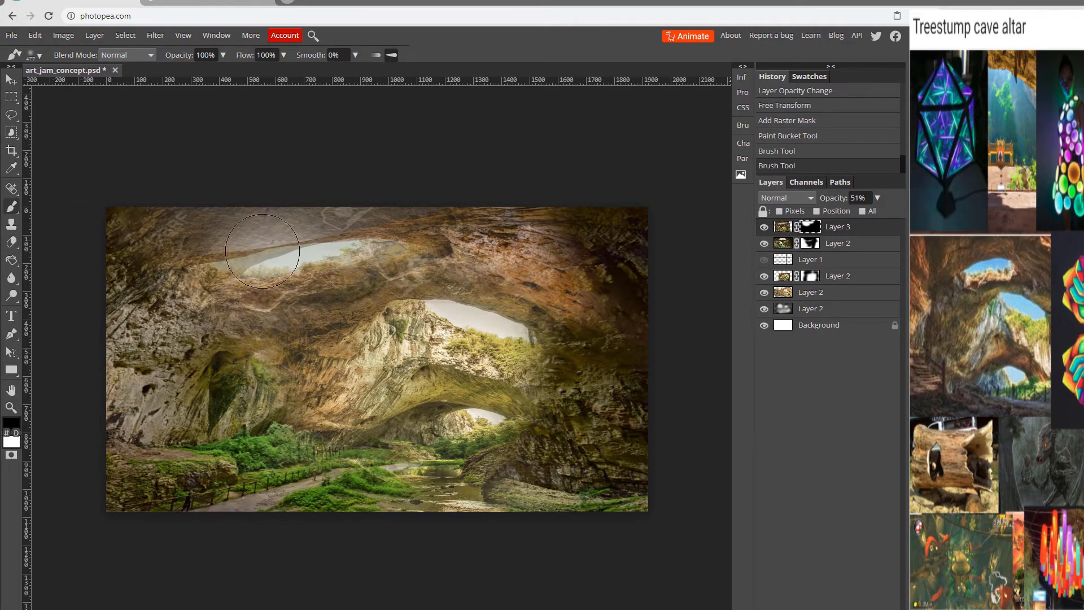
Refine the mask around the edges of the upper cave opening with a smaller brush.
key(ctrl+plus)
key(ctrl+plus)
drag(218, 186, 278, 300)
right_click(279, 290)
drag(371, 311, 347, 318)
click(261, 266)
key(x)
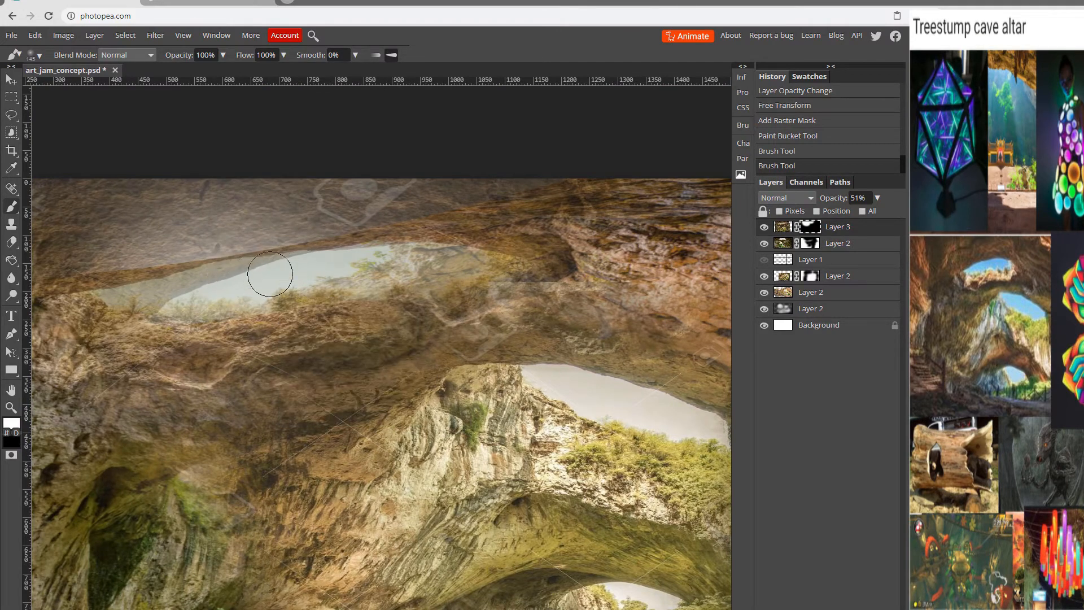
click(270, 274)
mouse_move(157, 320)
mouse_down()
mouse_move(172, 287)
mouse_move(215, 279)
mouse_up()
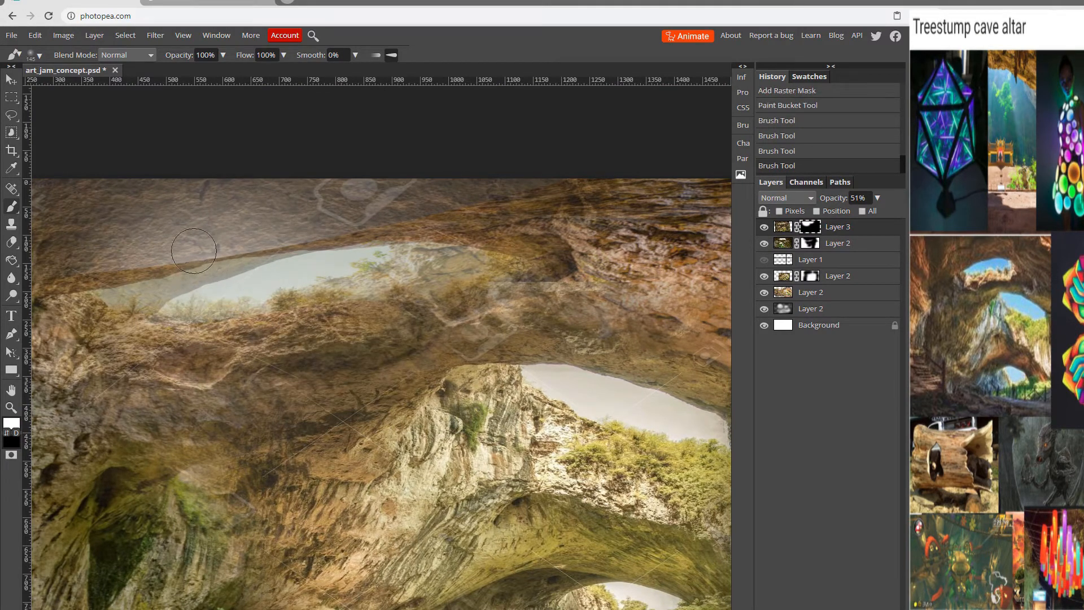
key(x)
key(x)
mouse_move(203, 242)
mouse_down()
mouse_move(175, 241)
mouse_move(197, 230)
mouse_up()
Set the masked cave photo's layer opacity to 100% and activate the Move tool.
drag(877, 213, 898, 216)
key(ctrl+minus)
key(ctrl+minus)
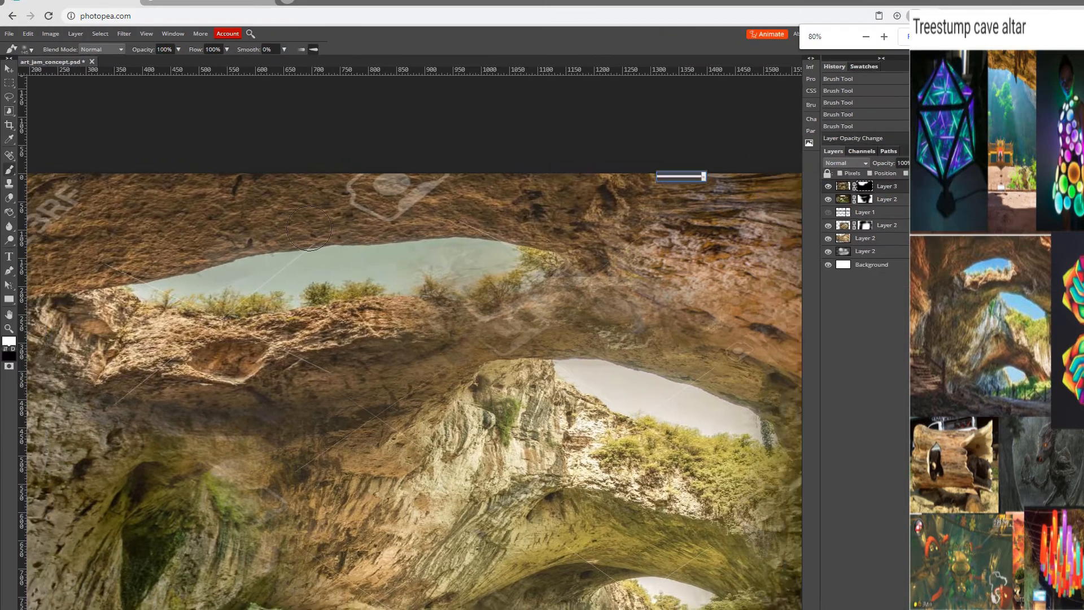
key(ctrl+plus)
key(ctrl+plus)
click(11, 80)
key(ctrl+minus)
key(ctrl+minus)
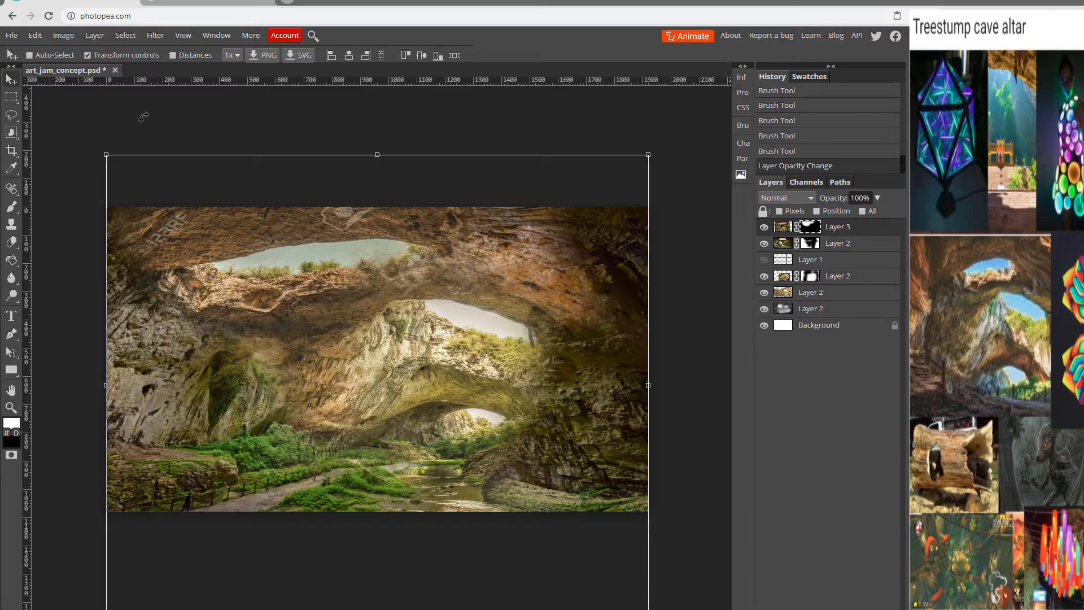
Switch to Google Images and search for "driftwood deer".
click(230, 3)
scroll(205, 77, up, 10)
click(156, 51)
key(ctrl+a)
text(d)
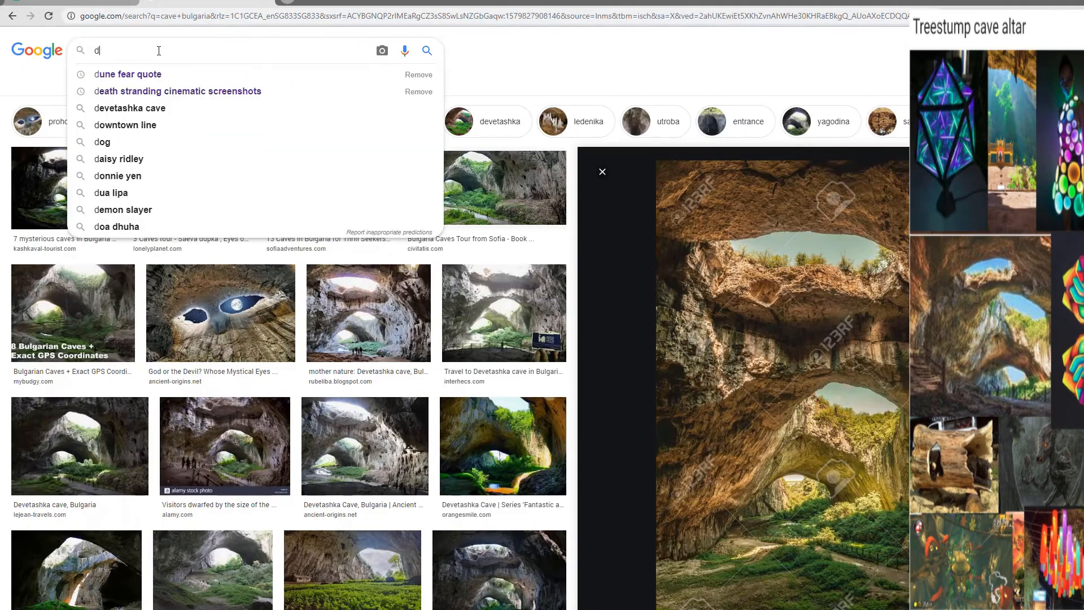
text(riftwood deer)
key(Return)
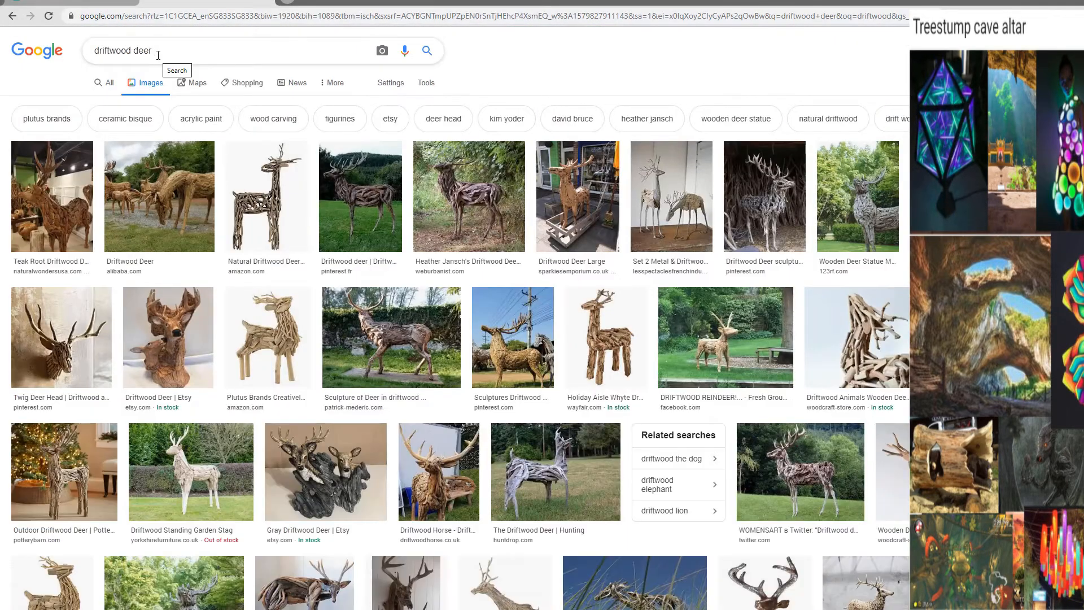
Browse the driftwood deer results and copy the photo of the antlered driftwood deer standing on grass before dark trees.
scroll(218, 126, down, 1)
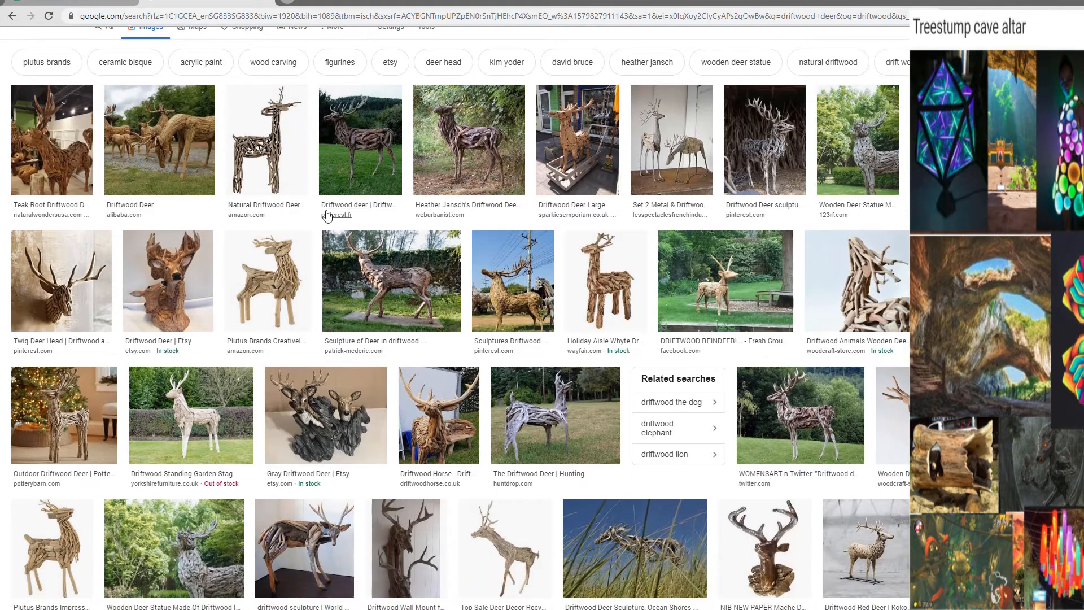
scroll(285, 210, down, 3)
scroll(288, 209, down, 5)
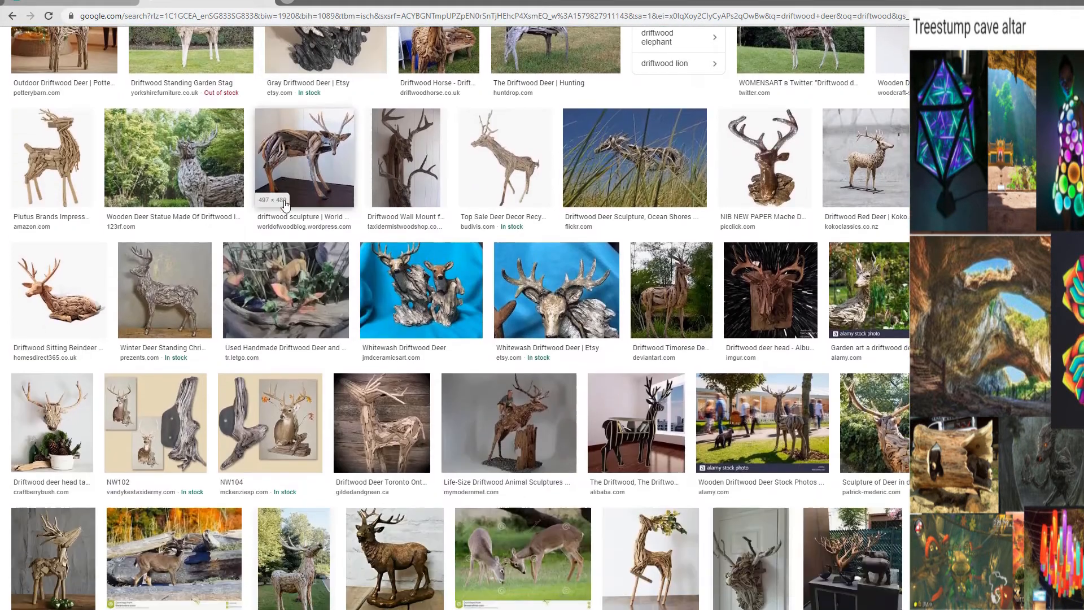
scroll(297, 220, down, 5)
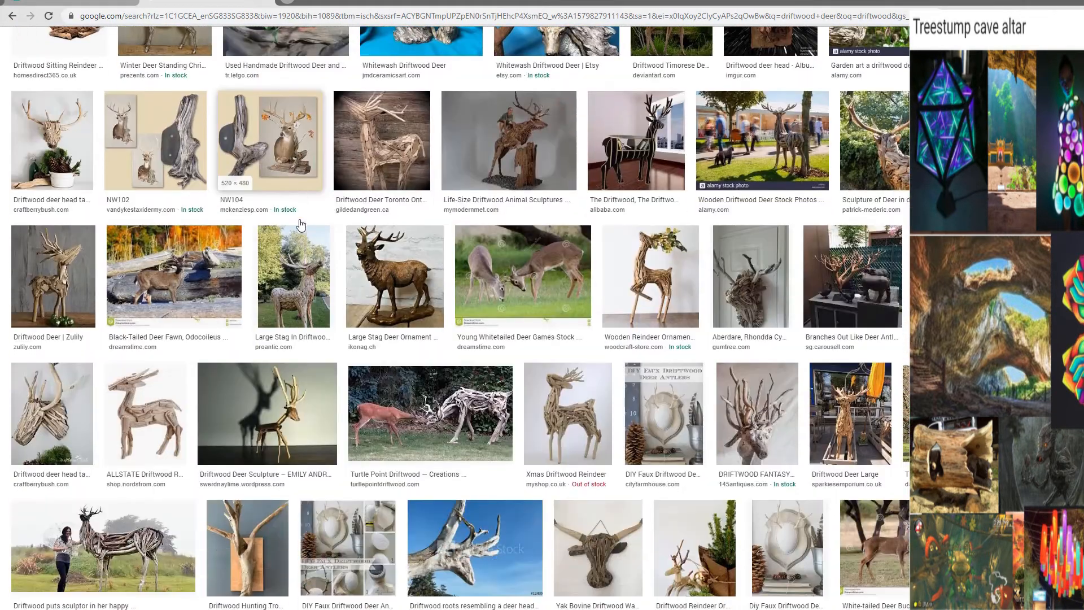
scroll(299, 220, up, 15)
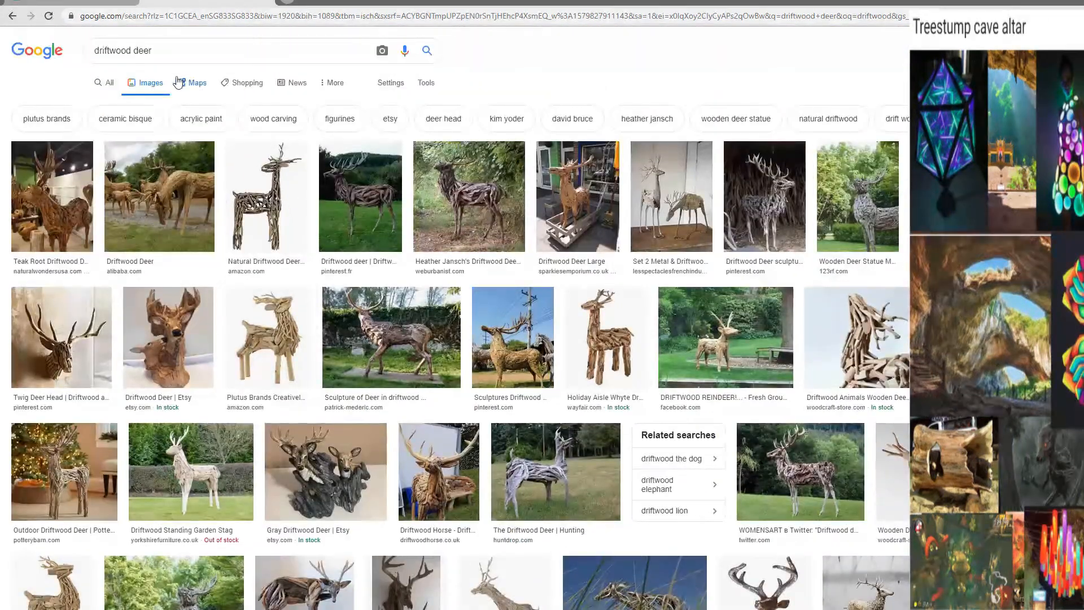
click(346, 208)
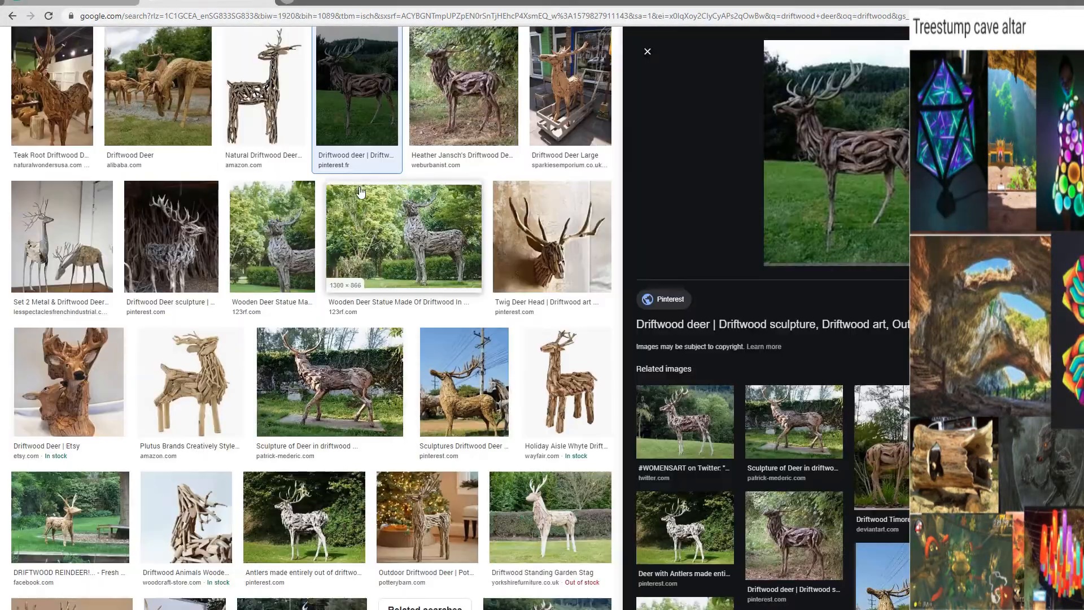
right_click(820, 142)
click(854, 269)
Paste the driftwood deer photo into the Photopea concept as a new layer and move it near the middle of the scene.
click(101, 3)
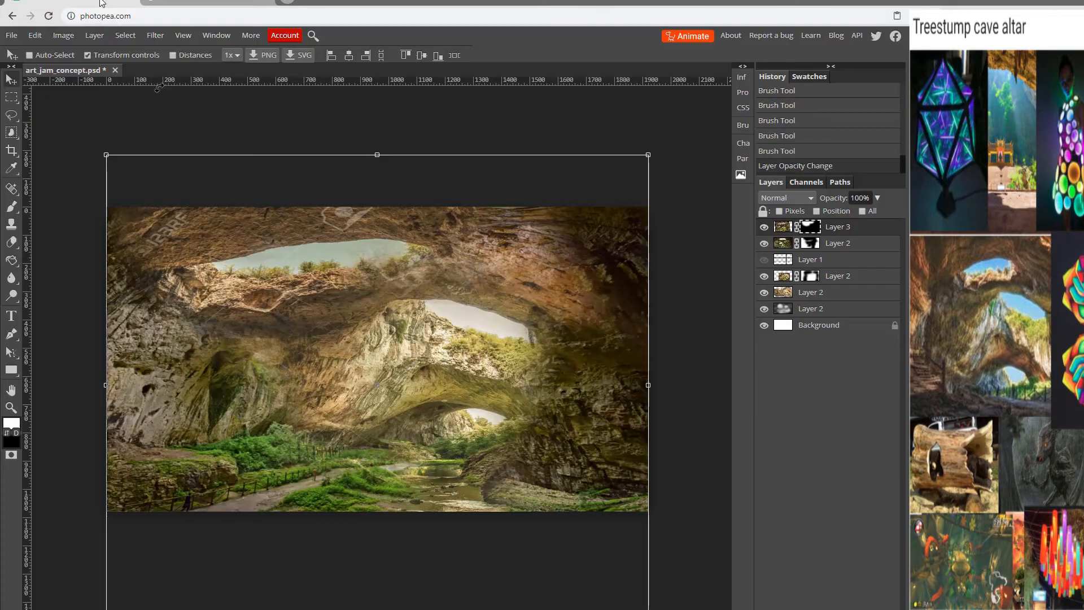
key(ctrl+v)
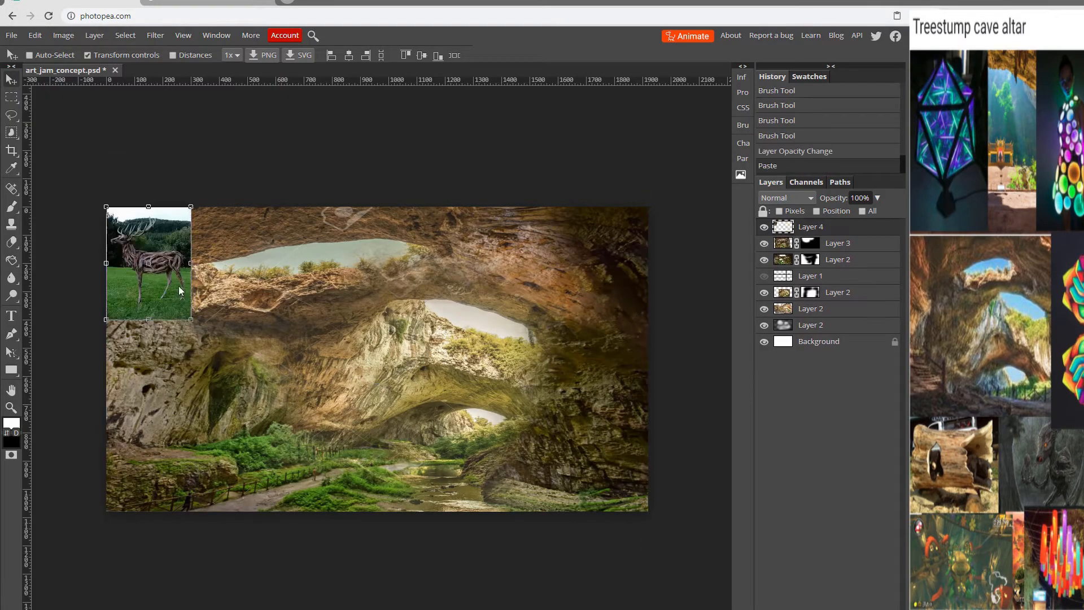
drag(179, 286, 350, 391)
Select the driftwood deer's head, body and upper legs with Quick Selection and turn the selection into a raster mask.
scroll(350, 392, up, 6)
drag(131, 413, 234, 320)
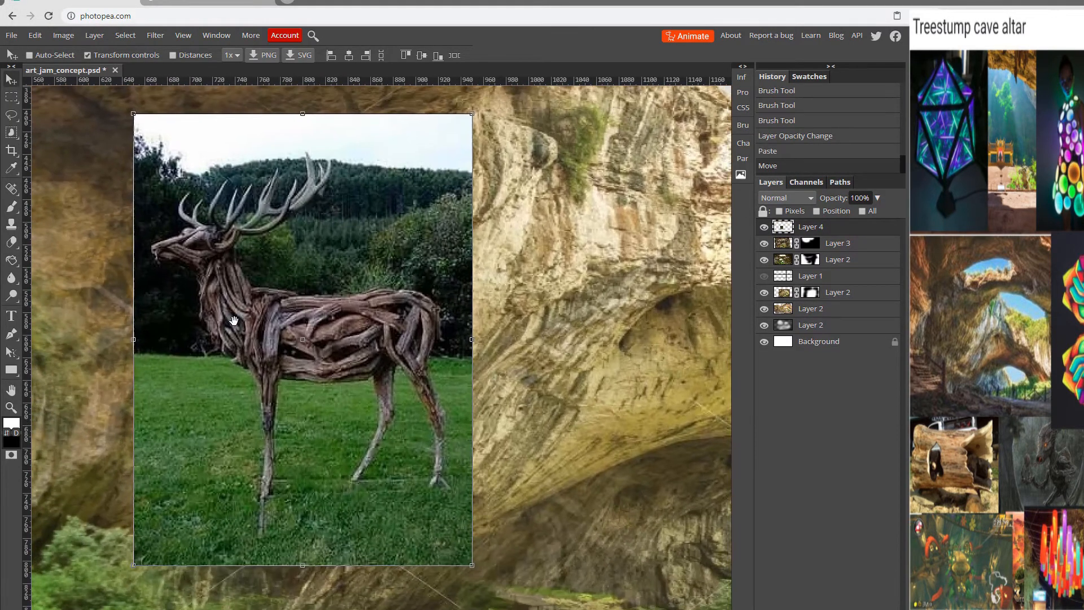
right_click(10, 133)
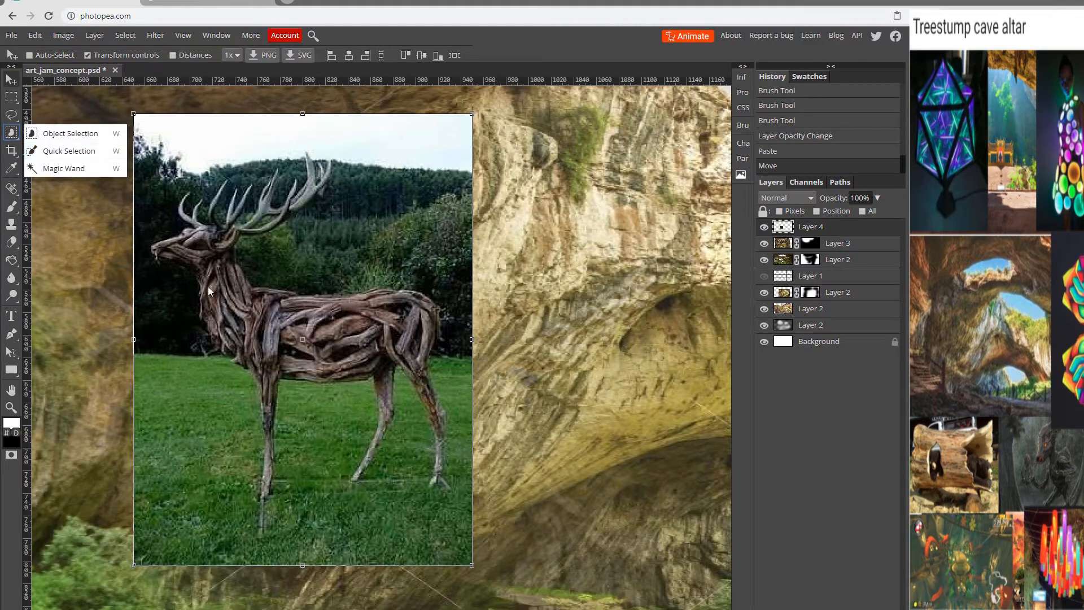
click(60, 152)
drag(226, 305, 201, 287)
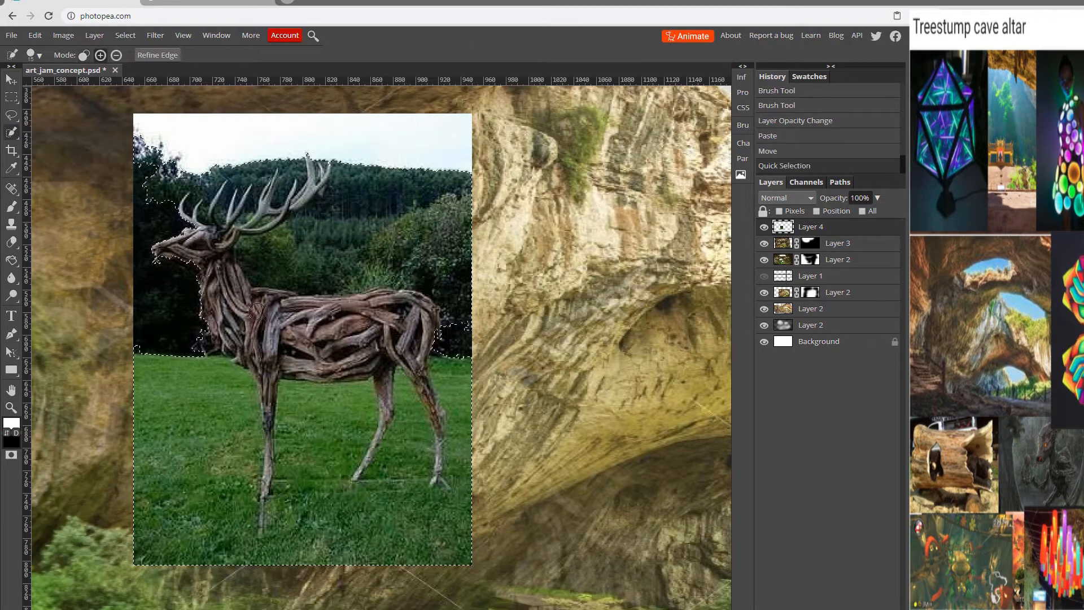
drag(168, 340, 168, 350)
click(116, 55)
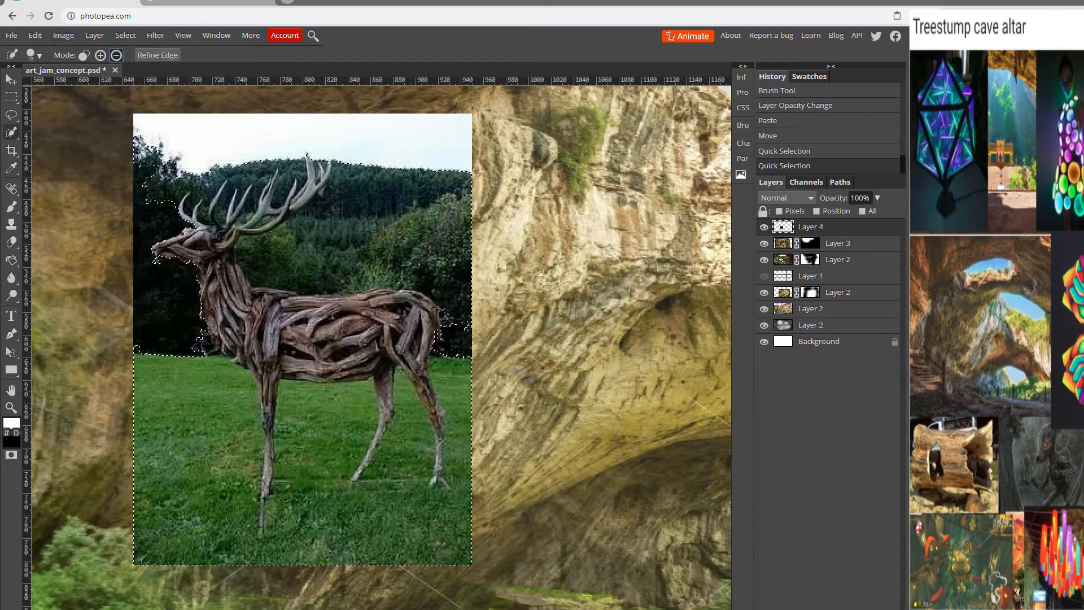
drag(148, 170, 164, 204)
click(463, 292)
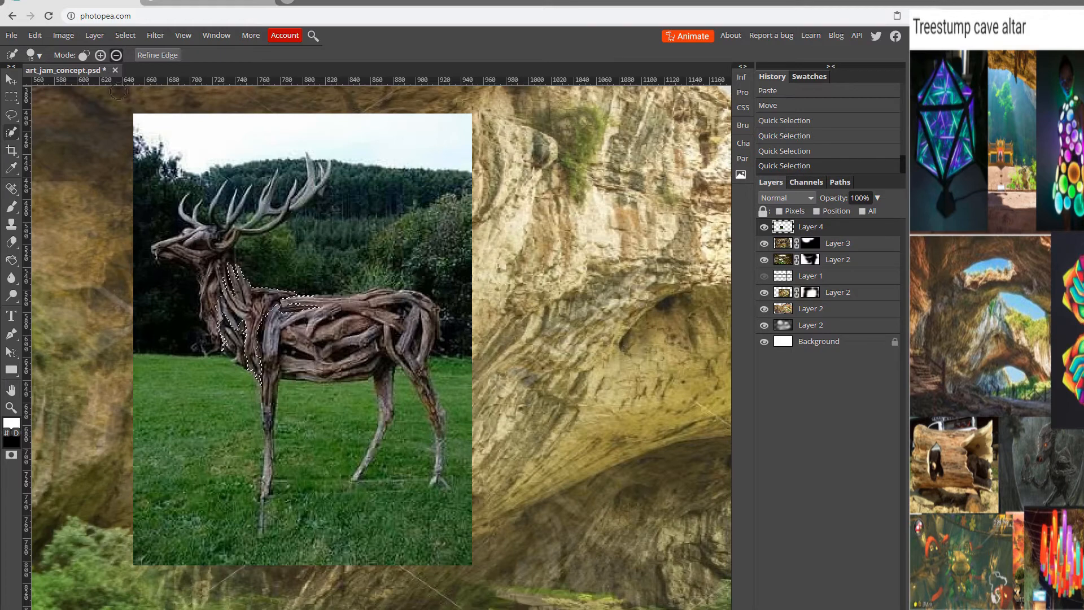
mouse_move(323, 338)
mouse_down()
mouse_move(350, 344)
mouse_move(299, 362)
mouse_up()
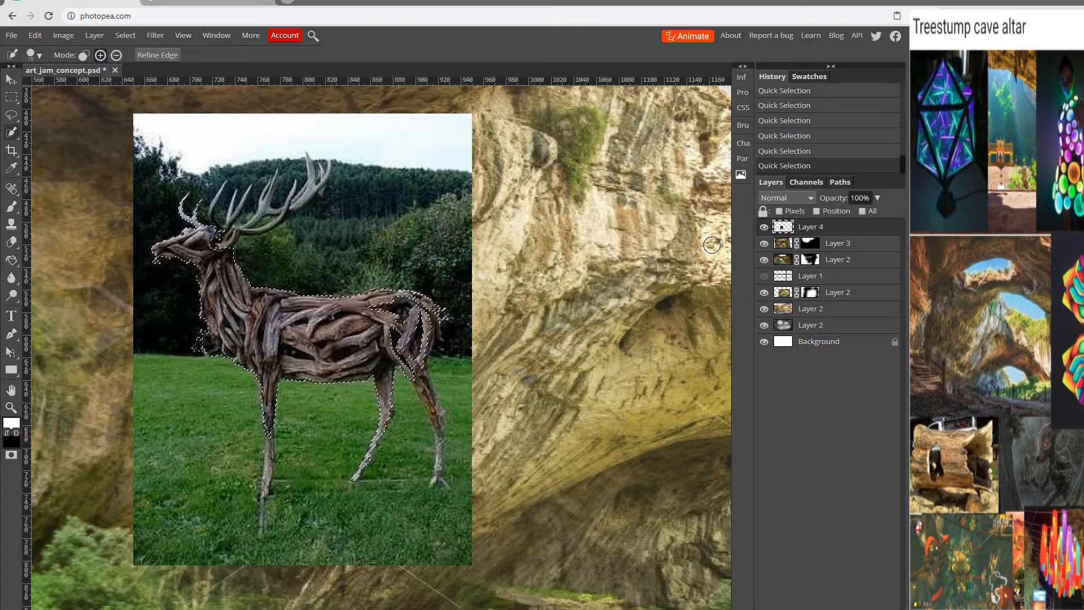
click(810, 608)
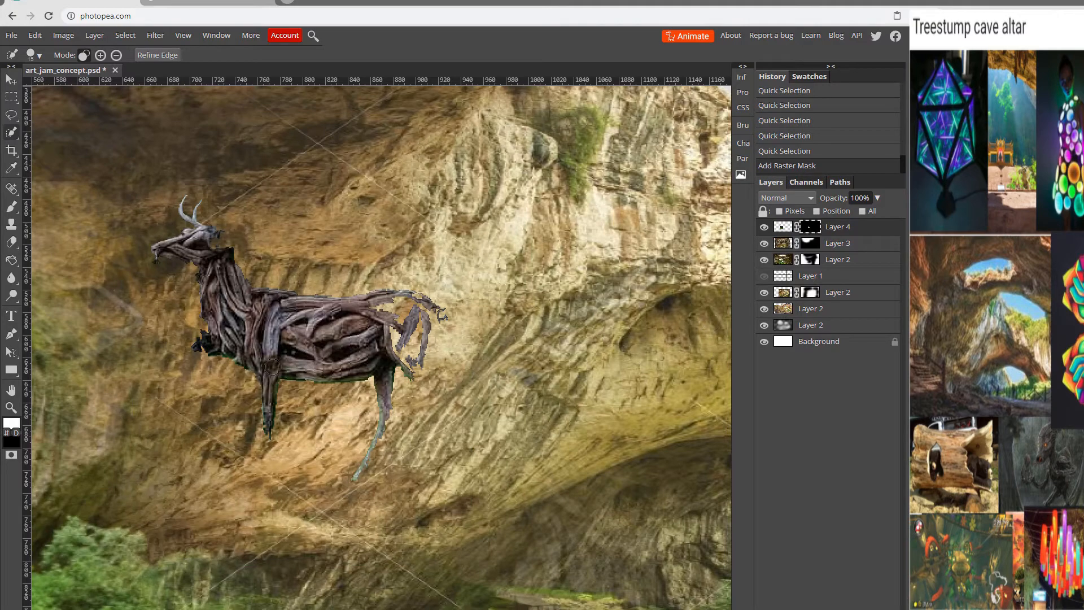
Paint white on the deer's mask with a soft 0% hardness brush to restore the legs, rump, neck and antlers.
key(b)
right_click(293, 348)
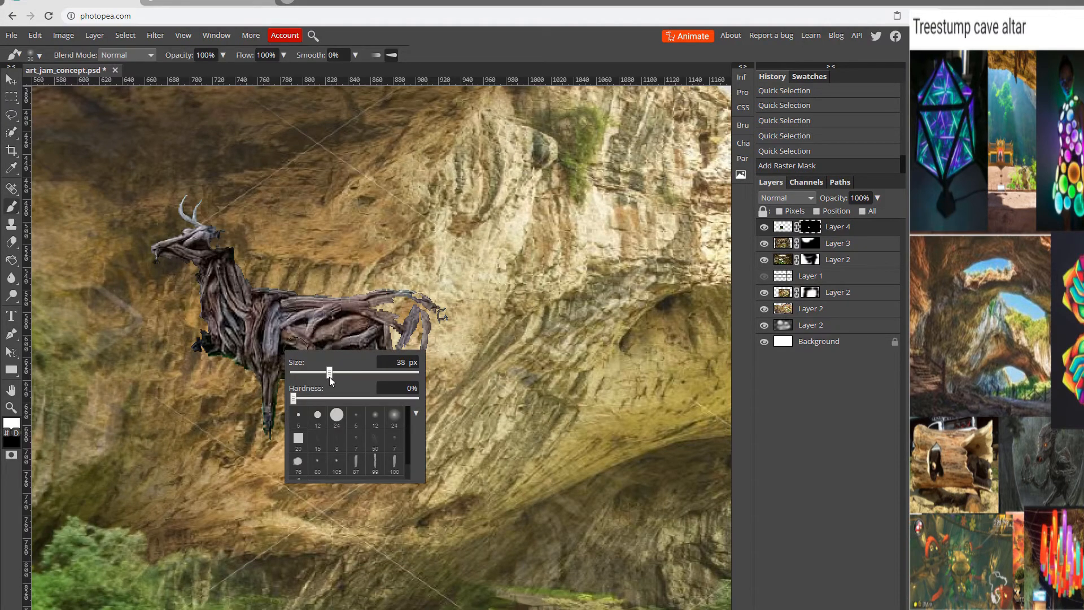
click(266, 338)
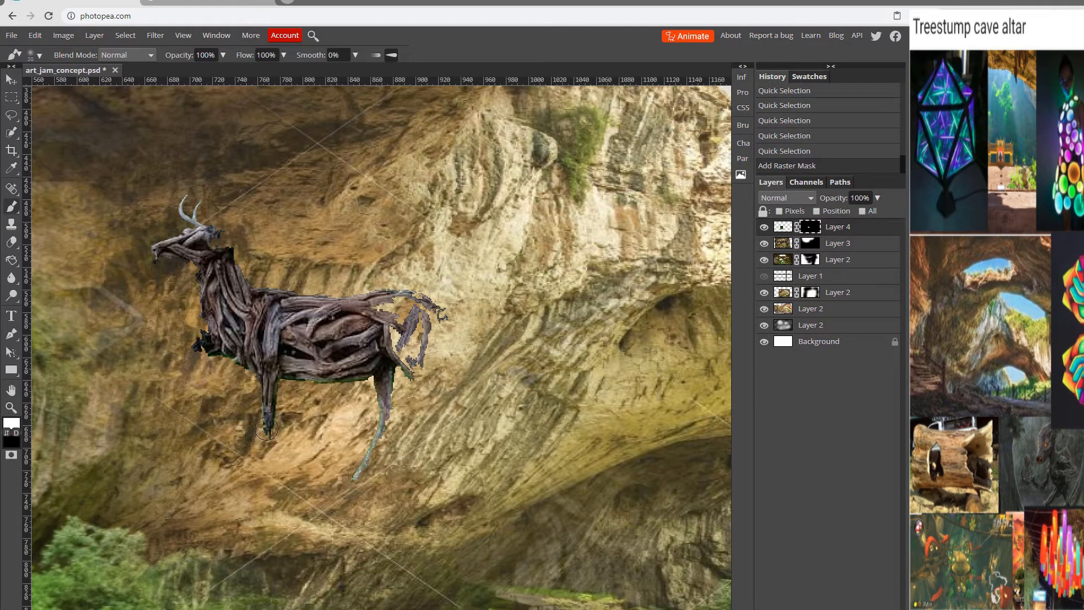
mouse_move(248, 404)
mouse_down()
mouse_move(268, 449)
mouse_move(263, 513)
mouse_up()
mouse_move(363, 480)
mouse_down()
mouse_move(385, 430)
mouse_move(381, 362)
mouse_move(412, 400)
mouse_move(427, 386)
mouse_move(454, 459)
mouse_move(435, 487)
mouse_move(415, 316)
mouse_move(369, 303)
mouse_move(446, 350)
mouse_up()
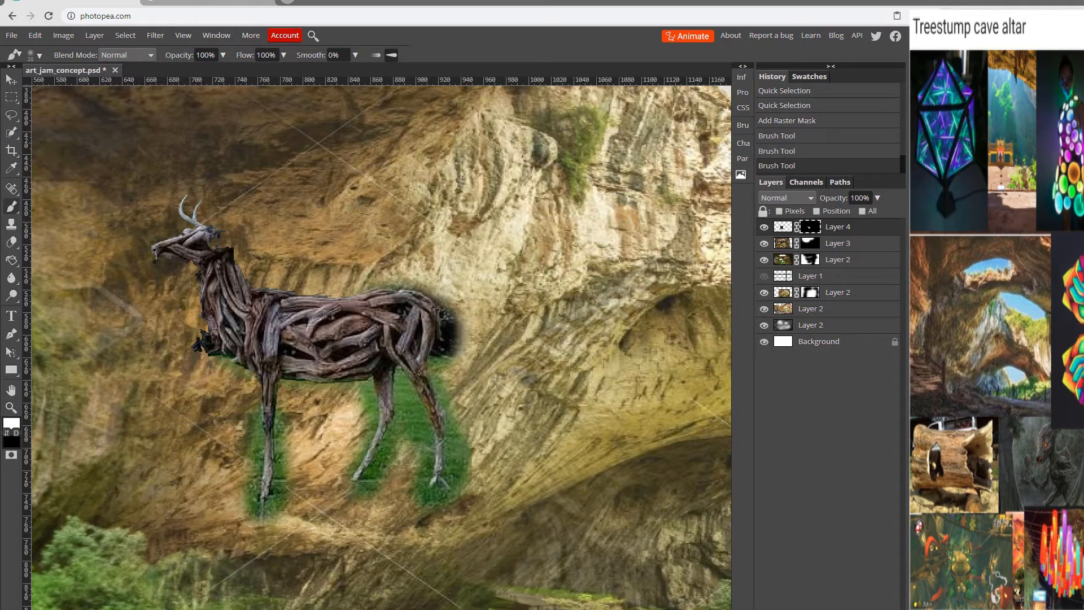
mouse_move(214, 342)
mouse_down()
mouse_move(169, 232)
mouse_move(234, 242)
mouse_move(326, 304)
mouse_move(417, 279)
mouse_up()
mouse_move(232, 223)
mouse_down()
mouse_move(263, 199)
mouse_move(258, 187)
mouse_move(285, 192)
mouse_move(277, 207)
mouse_move(319, 173)
mouse_move(310, 164)
mouse_move(320, 173)
mouse_move(256, 220)
mouse_move(216, 223)
mouse_move(320, 240)
mouse_move(286, 240)
mouse_move(349, 190)
mouse_move(349, 145)
mouse_move(279, 150)
mouse_move(292, 167)
mouse_move(249, 173)
mouse_up()
Paint black on the deer's mask to hide the grass and dark background around its neck, legs, rump and back.
key(x)
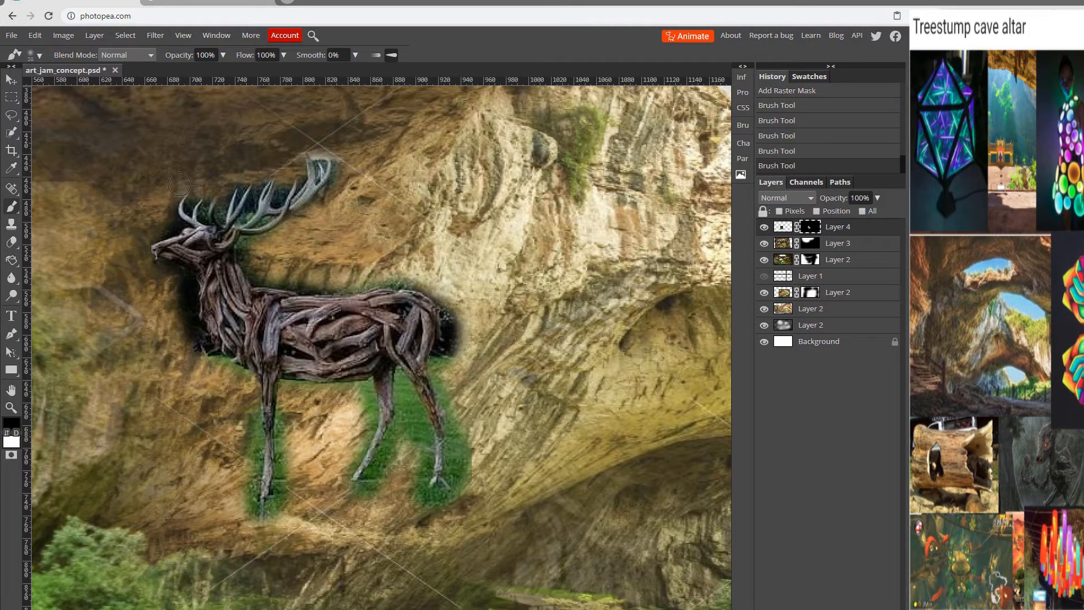
mouse_move(179, 184)
mouse_down()
mouse_move(160, 222)
mouse_move(198, 343)
mouse_move(264, 397)
mouse_move(298, 403)
mouse_move(280, 511)
mouse_up()
drag(252, 420, 247, 502)
drag(365, 390, 354, 452)
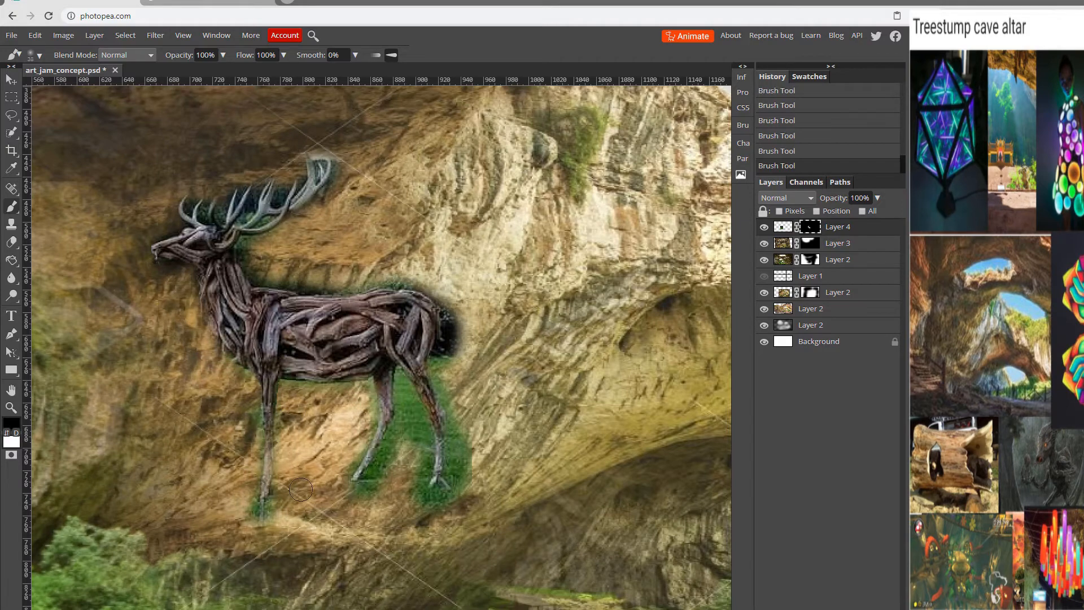
mouse_move(407, 399)
mouse_down()
mouse_move(375, 486)
mouse_move(415, 445)
mouse_move(415, 507)
mouse_move(451, 363)
mouse_move(463, 499)
mouse_up()
mouse_move(456, 299)
mouse_down()
mouse_move(445, 324)
mouse_move(325, 272)
mouse_move(482, 296)
mouse_move(306, 300)
mouse_up()
mouse_move(254, 250)
mouse_down()
mouse_move(299, 282)
mouse_move(341, 281)
mouse_up()
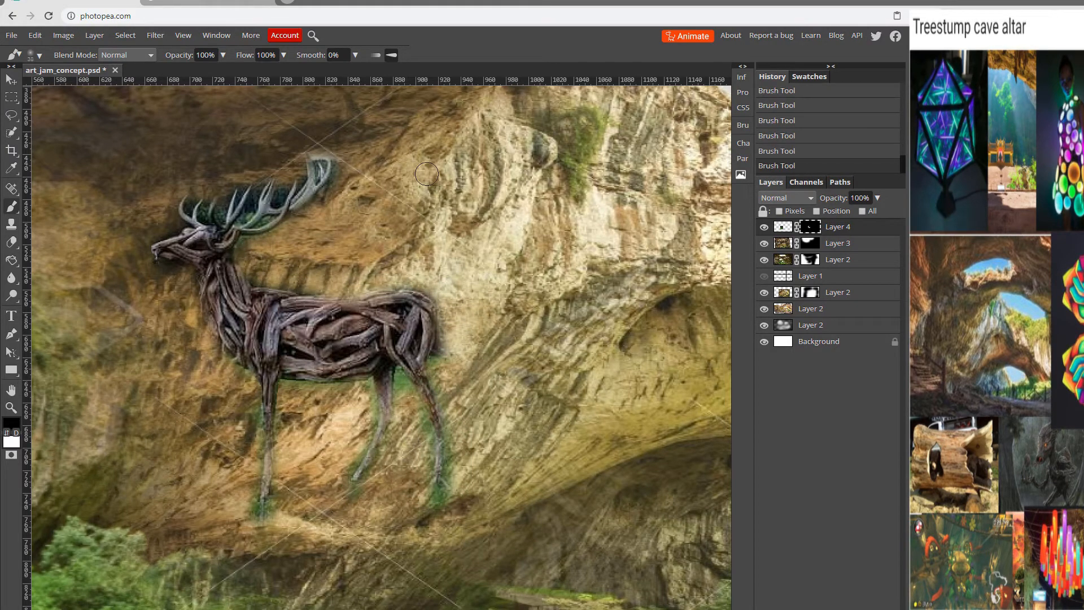
Move the deer down to the foreground path, flip it horizontally and enlarge it to about 132% wide by 126% high.
key(ctrl+0)
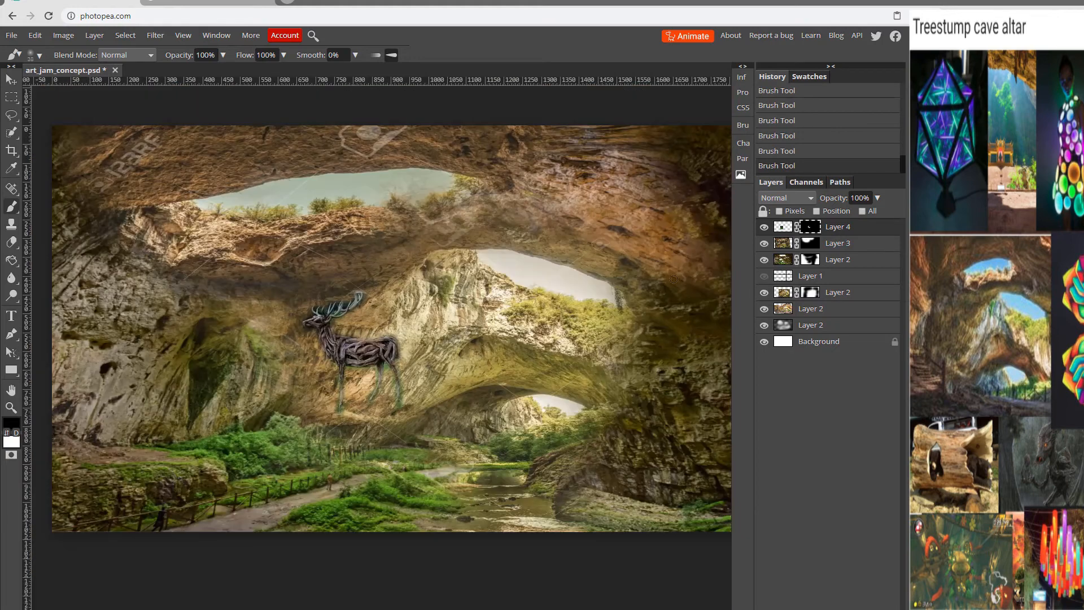
click(12, 84)
drag(350, 344, 268, 409)
key(ctrl+t)
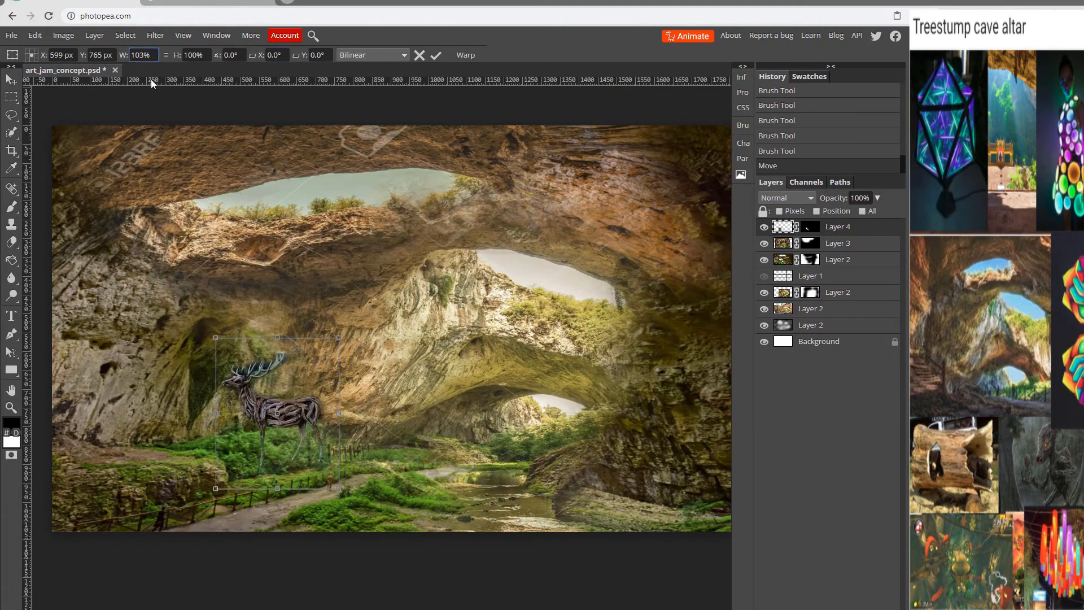
drag(245, 279, 299, 441)
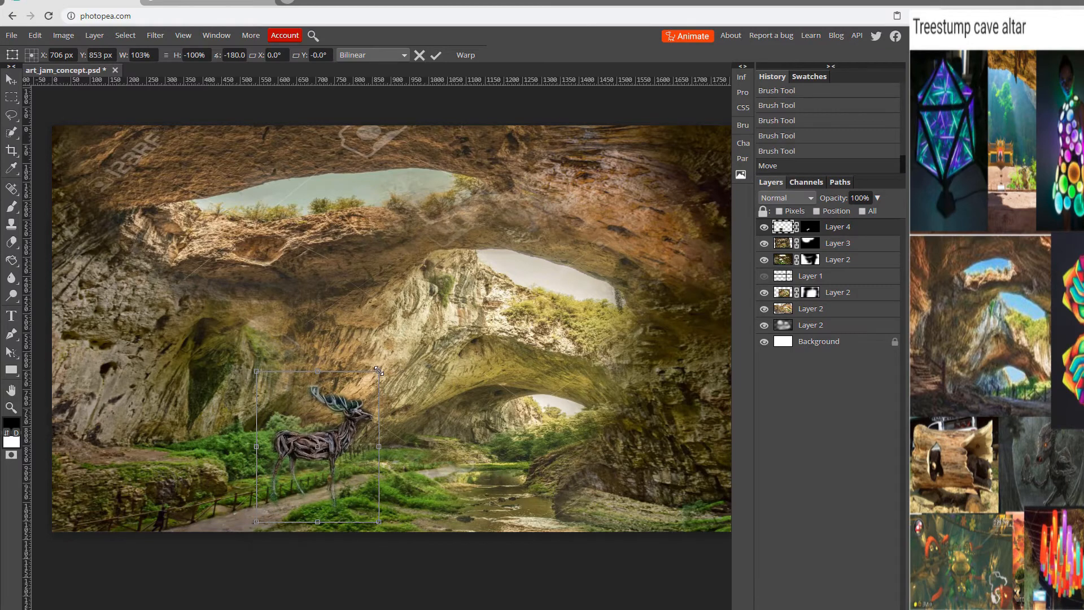
drag(378, 371, 413, 332)
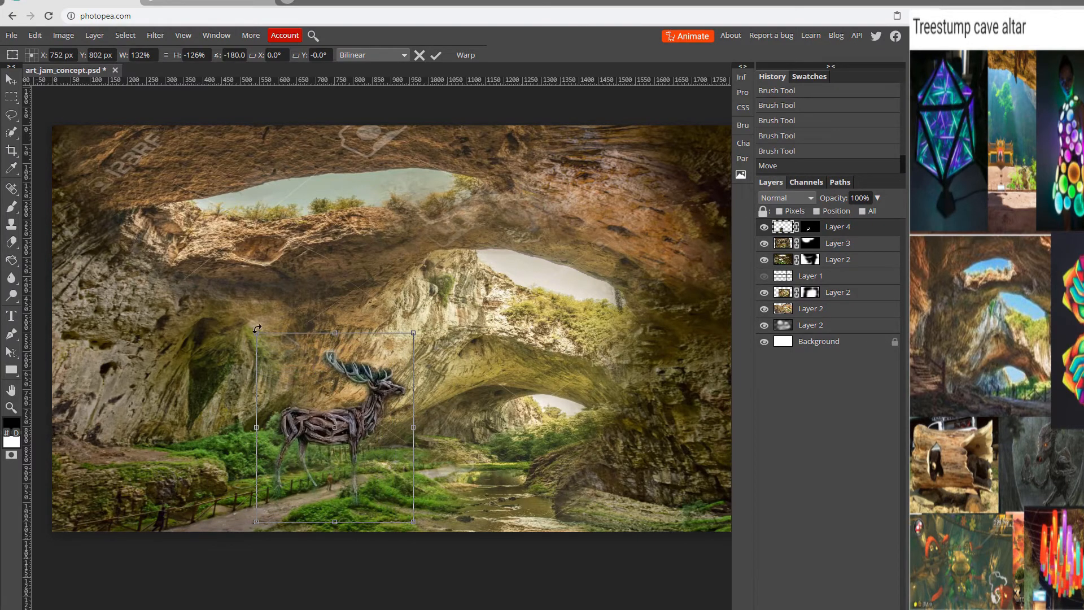
Skew the flipped deer into perspective, shrink it to about 117% width and set it on the foreground path.
drag(257, 328, 257, 292)
drag(413, 332, 410, 365)
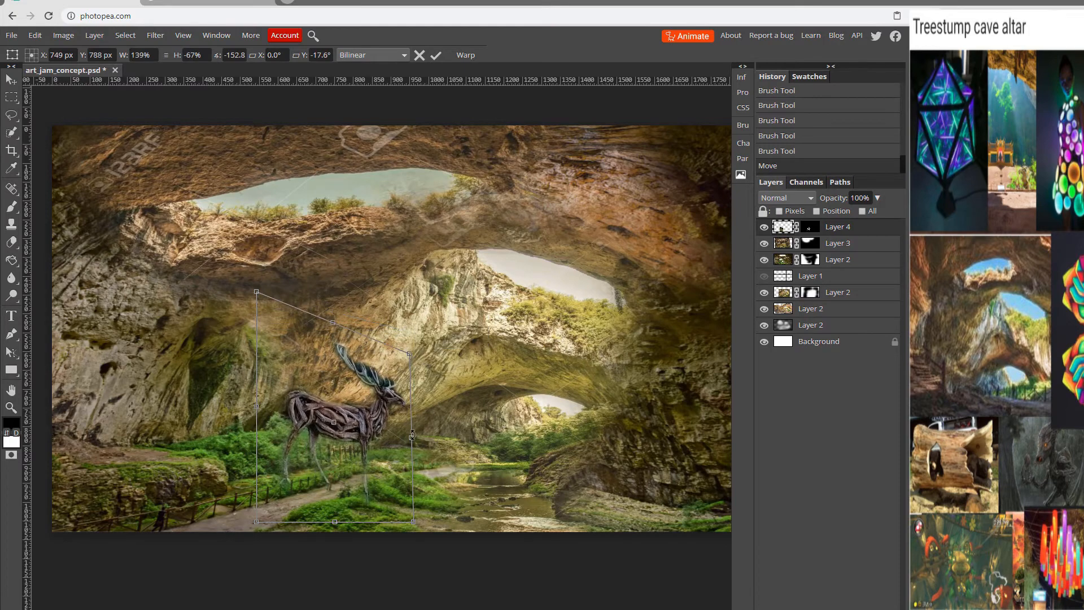
drag(412, 434, 408, 411)
drag(289, 532, 286, 532)
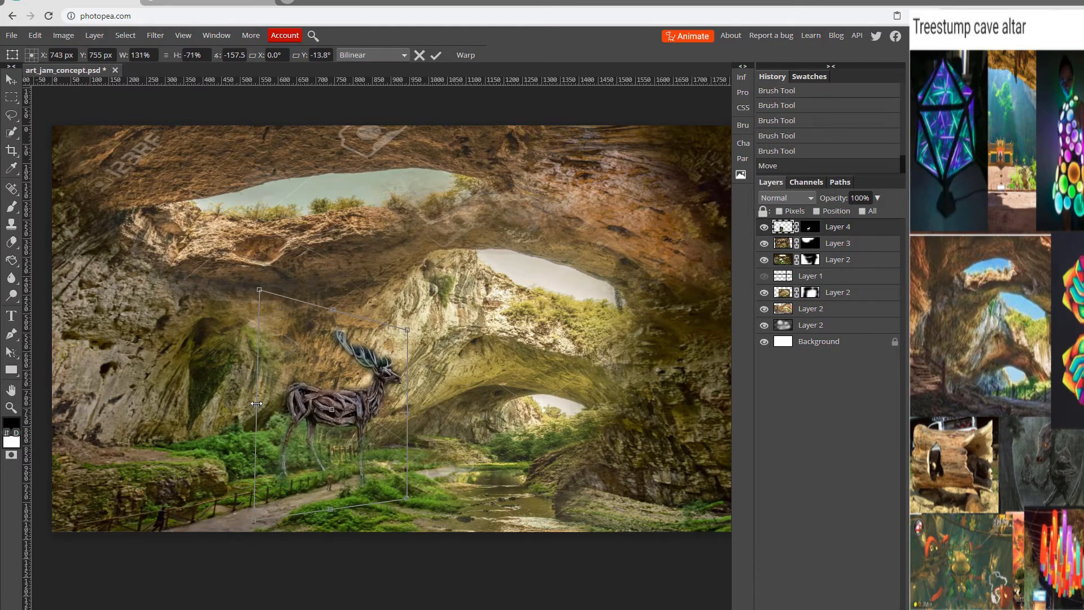
drag(257, 404, 256, 424)
drag(324, 415, 282, 431)
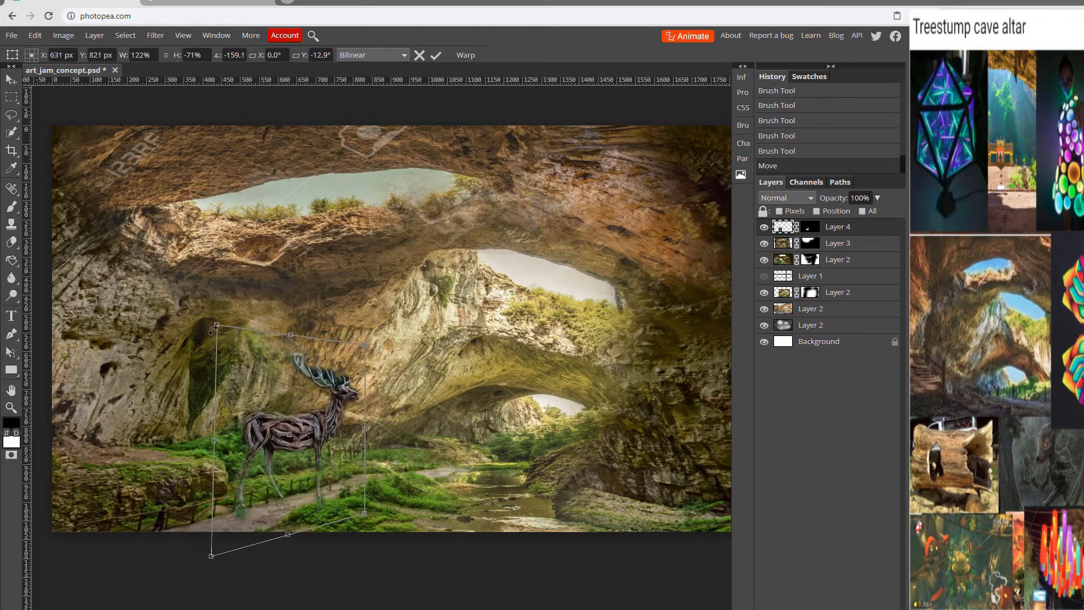
drag(214, 327, 229, 341)
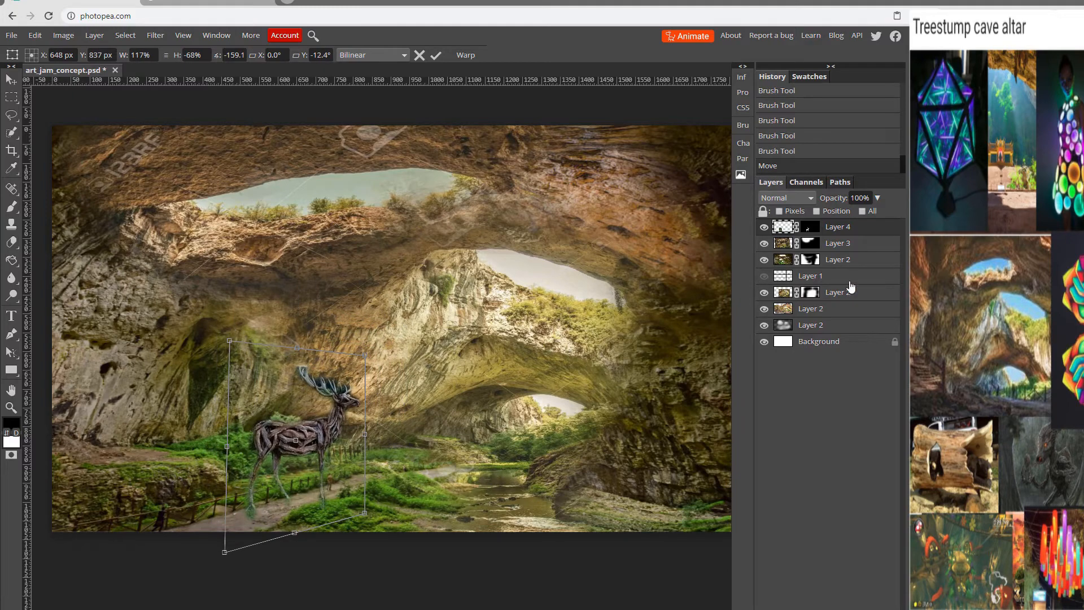
Show the thirds grid layer and move it to the top of the layer stack in its original position.
drag(850, 282, 841, 224)
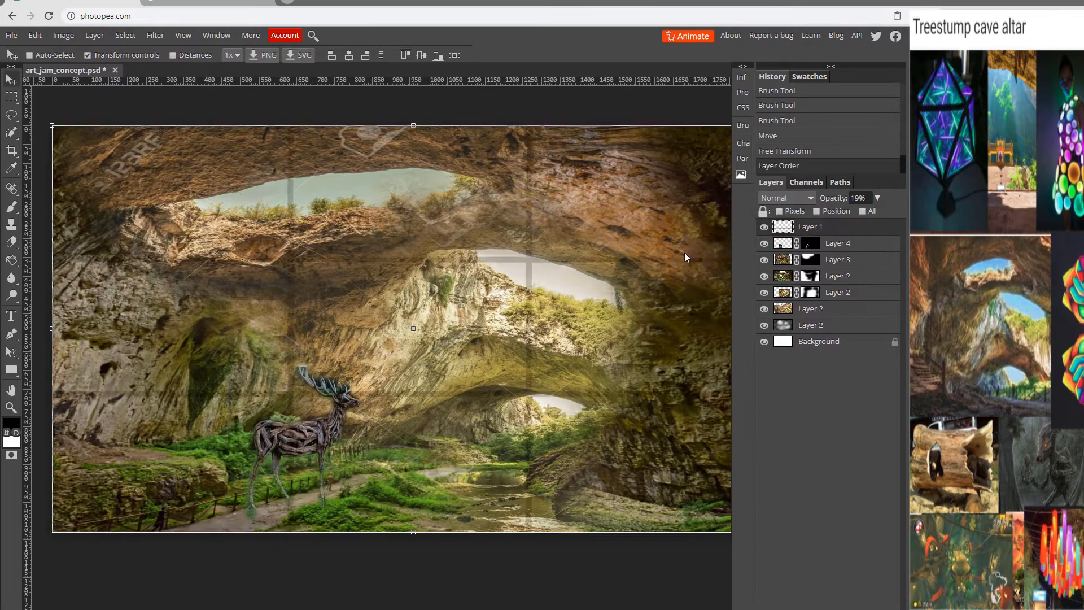
drag(321, 427, 305, 393)
key(ctrl+z)
Scale the deer layer to 92% and position it near the grid's lower-left intersection.
click(859, 244)
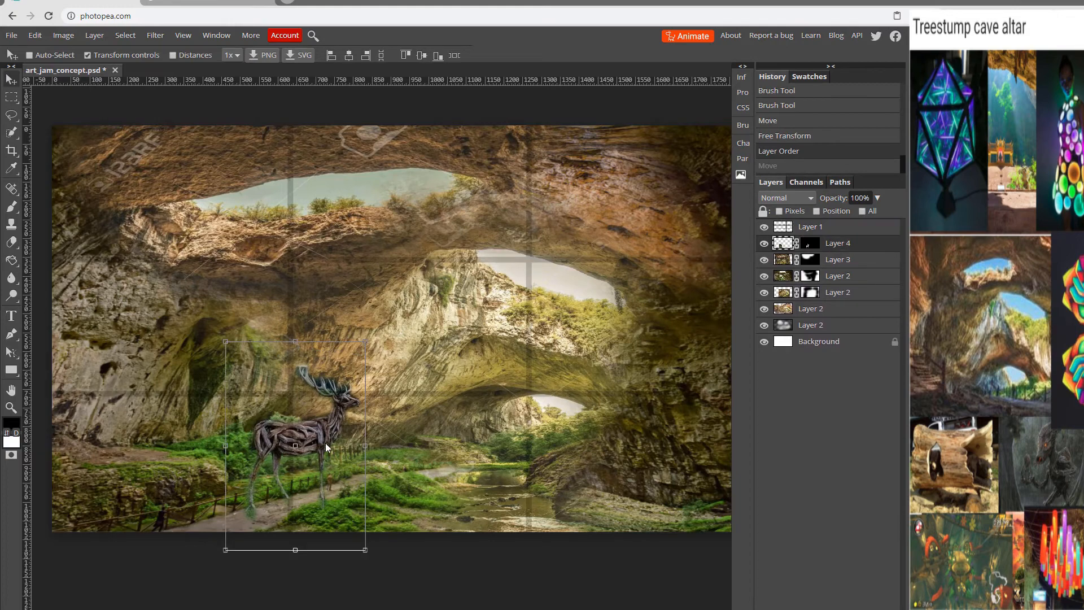
drag(325, 443, 311, 408)
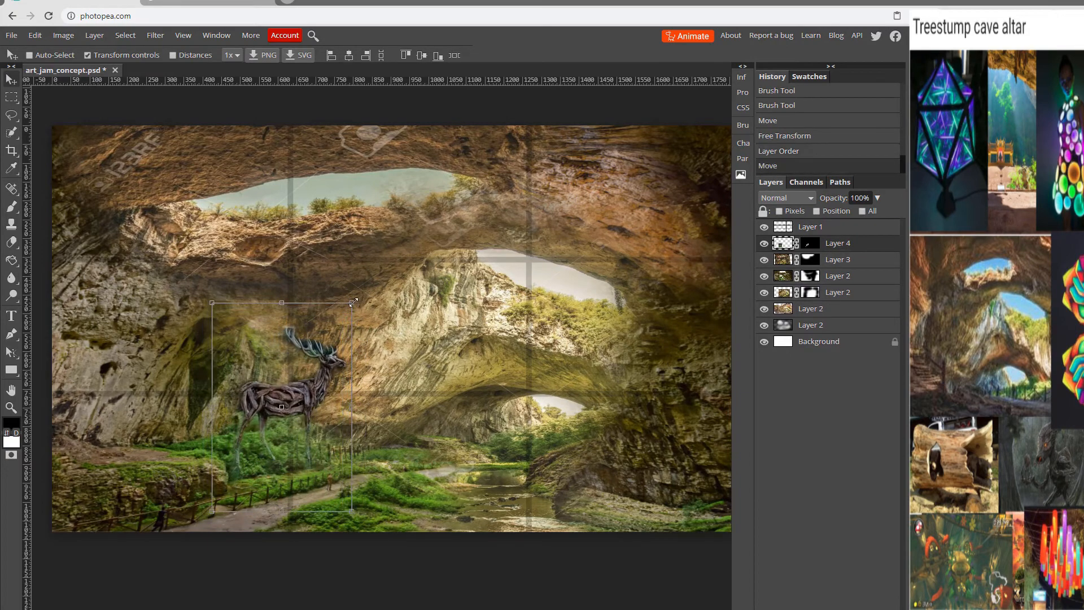
drag(352, 303, 339, 324)
drag(254, 375, 253, 378)
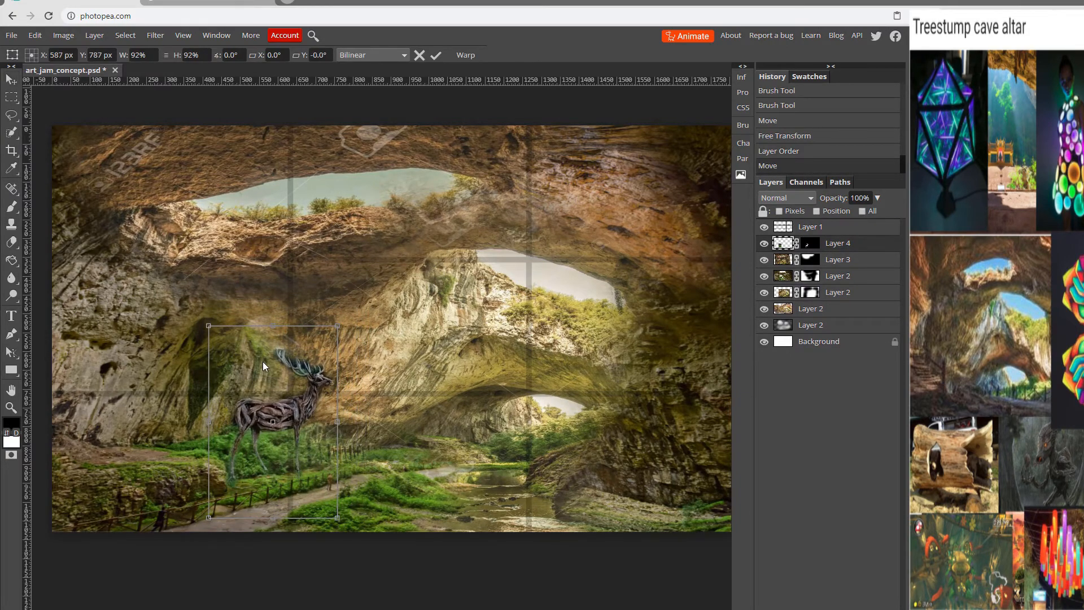
scroll(262, 362, down, 2)
scroll(262, 362, up, 1)
drag(249, 433, 255, 427)
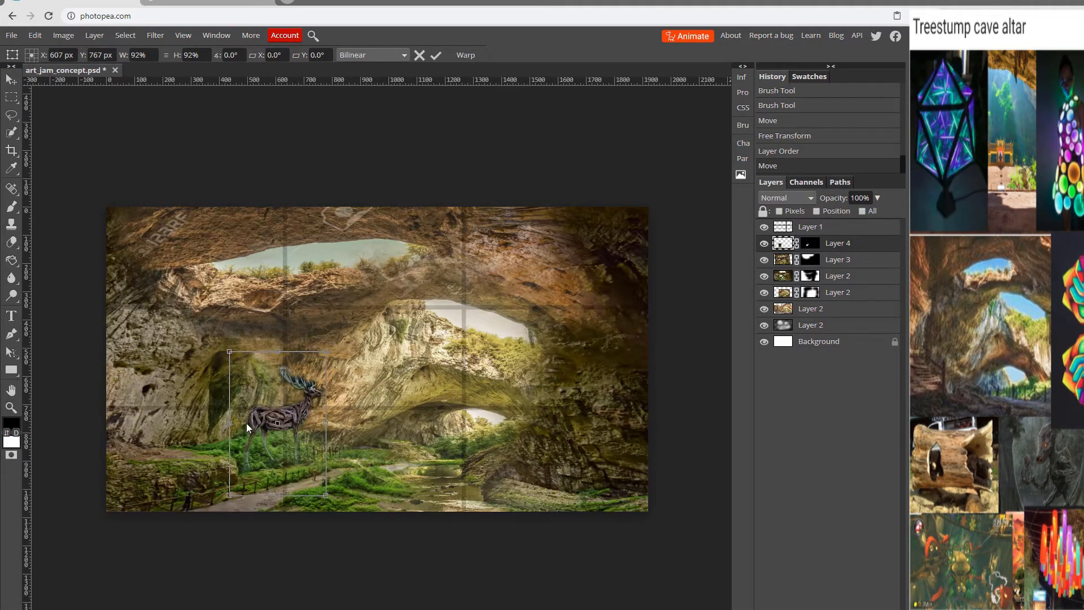
drag(246, 424, 276, 418)
key(Return)
Select the masked cave layer with the path and greenery, stretch its height to 144% and shift it upward.
click(763, 275)
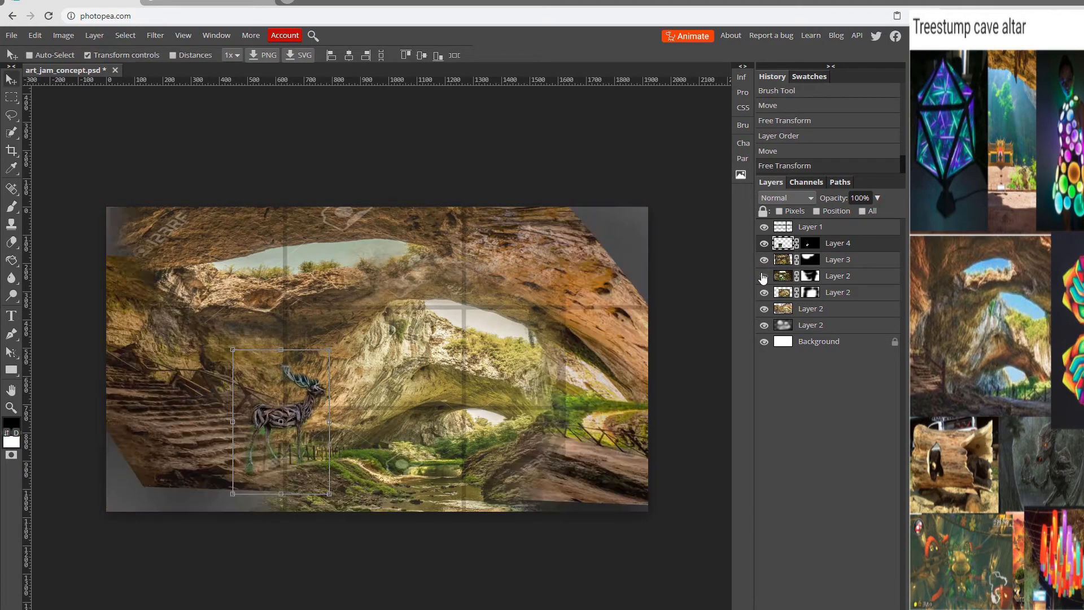
click(764, 275)
click(763, 276)
click(764, 276)
click(840, 278)
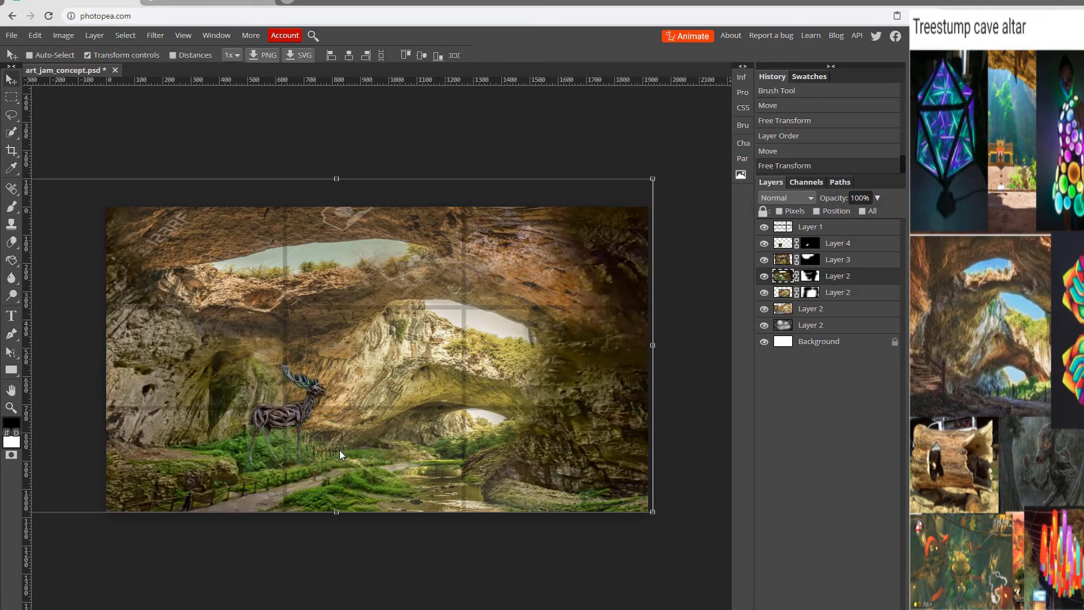
drag(336, 461, 336, 558)
key(ctrl+t)
drag(354, 442, 352, 349)
drag(336, 469, 334, 529)
drag(349, 437, 340, 412)
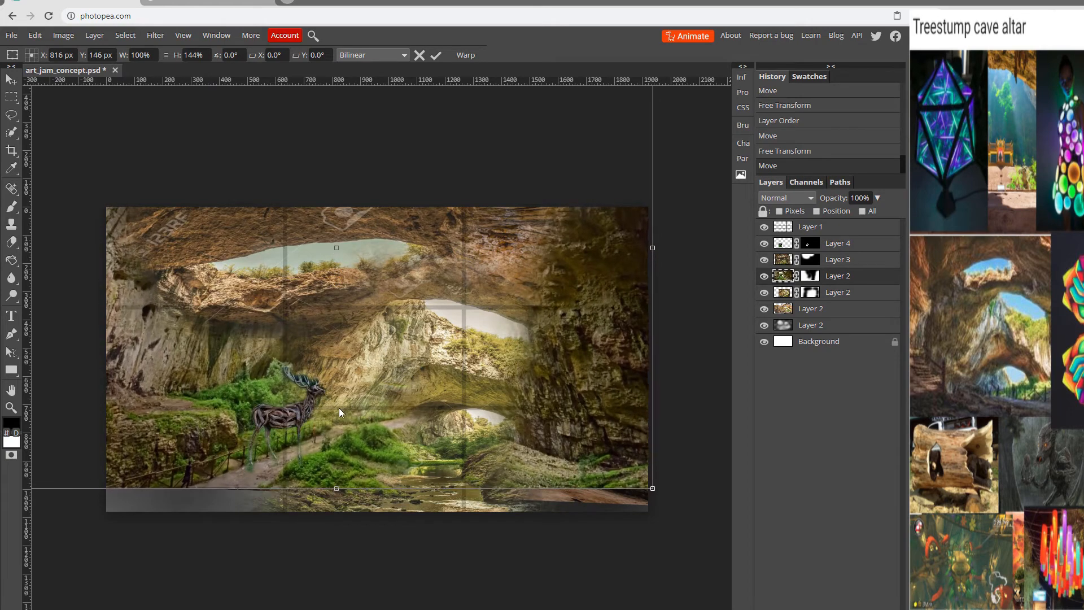
click(437, 53)
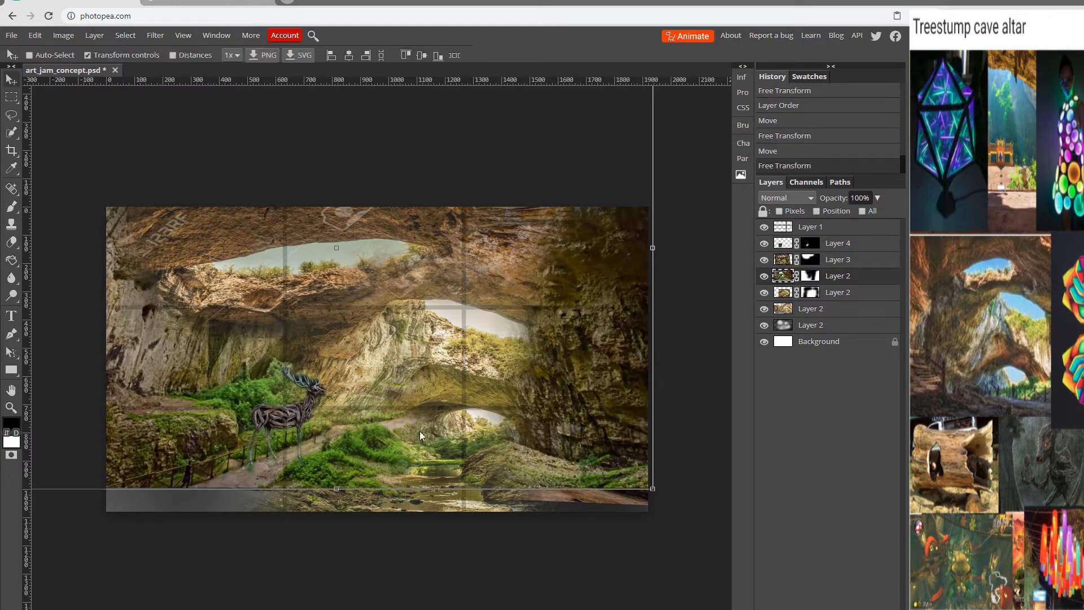
Skew the path and greenery layer vertically by about 7.2° so it slopes down toward the river.
drag(654, 247, 649, 295)
key(ctrl+minus)
key(ctrl+minus)
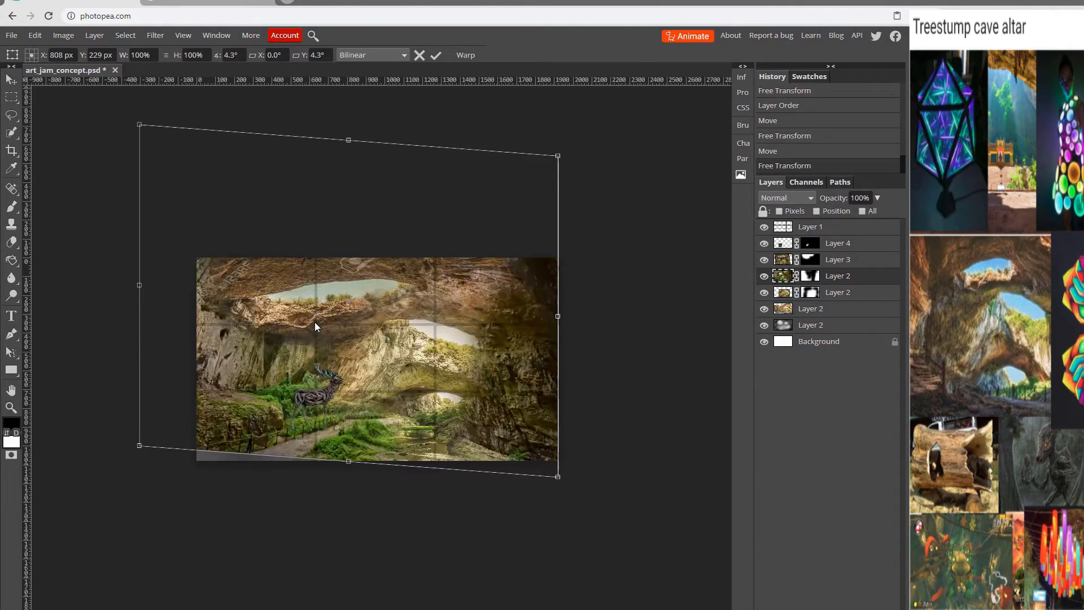
drag(197, 304, 196, 287)
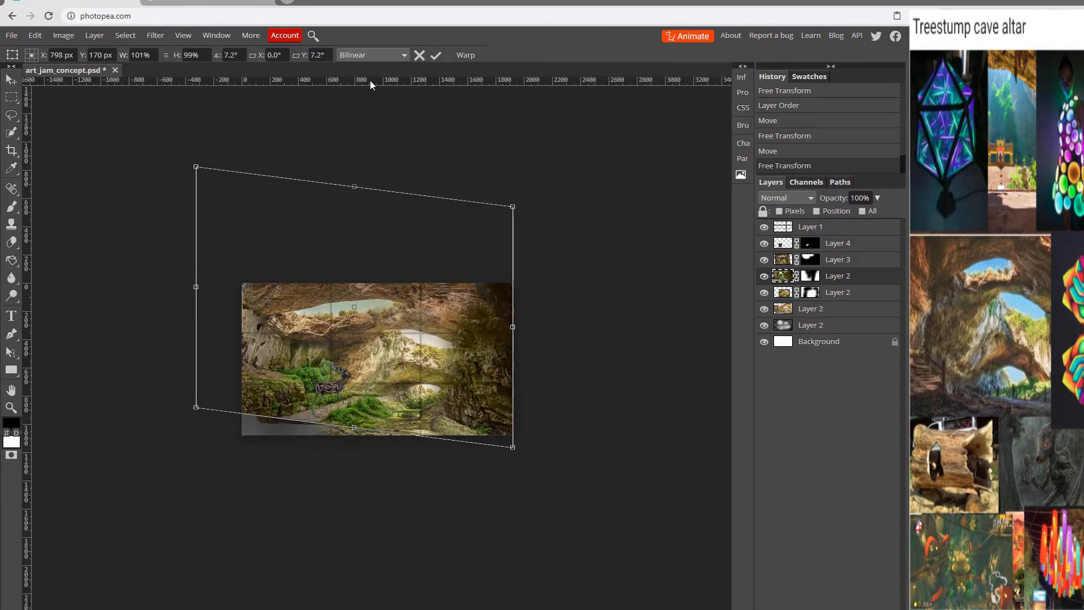
key(Return)
key(ctrl+plus)
key(ctrl+plus)
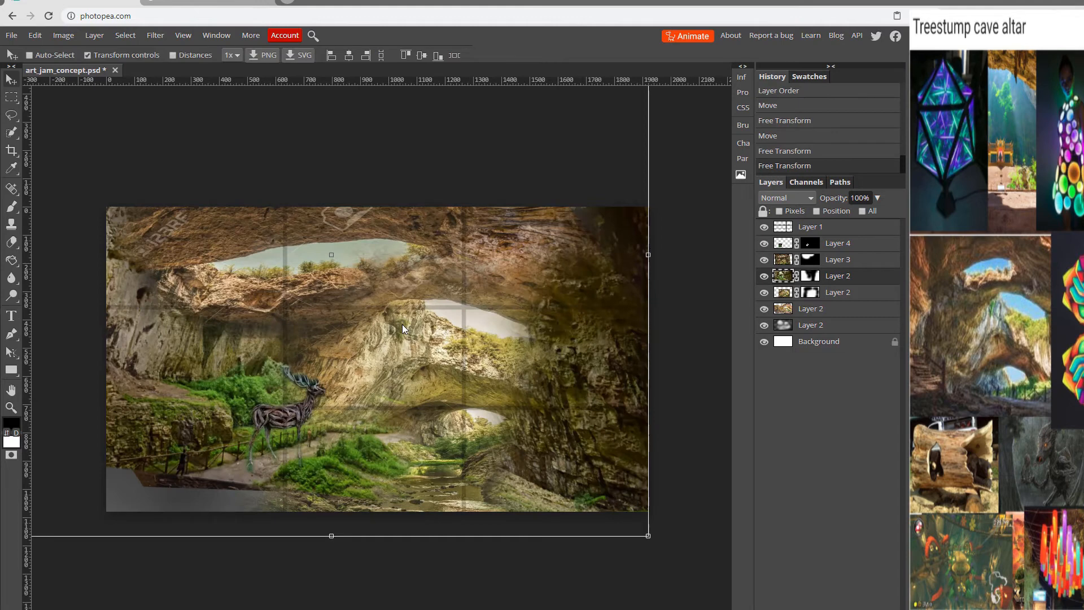
Compare the scene with and without the lower masked cave layer and Layer 3.
click(764, 294)
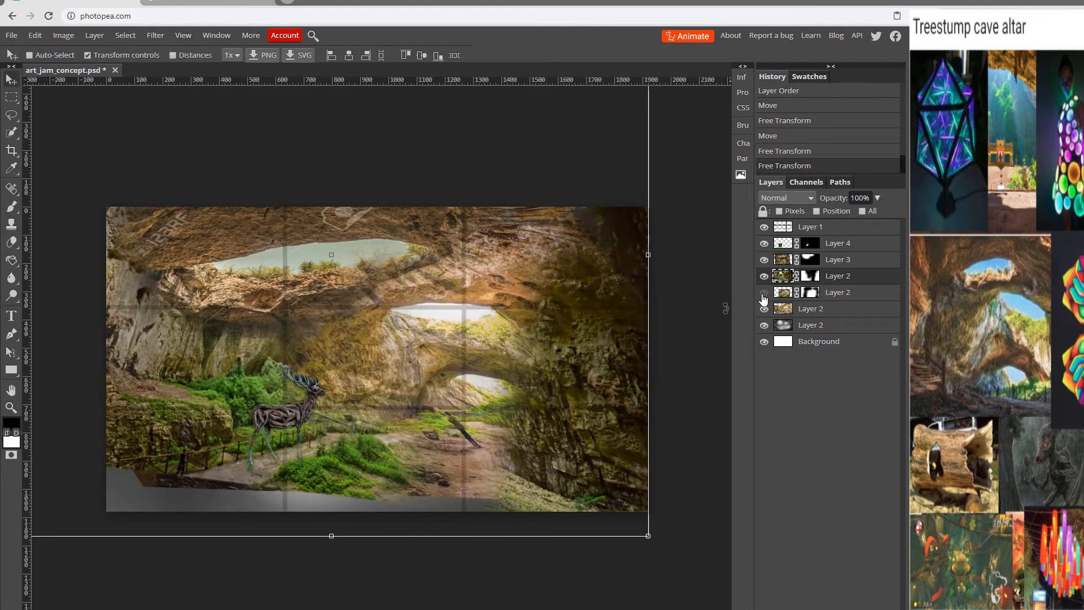
click(763, 293)
click(764, 259)
click(763, 261)
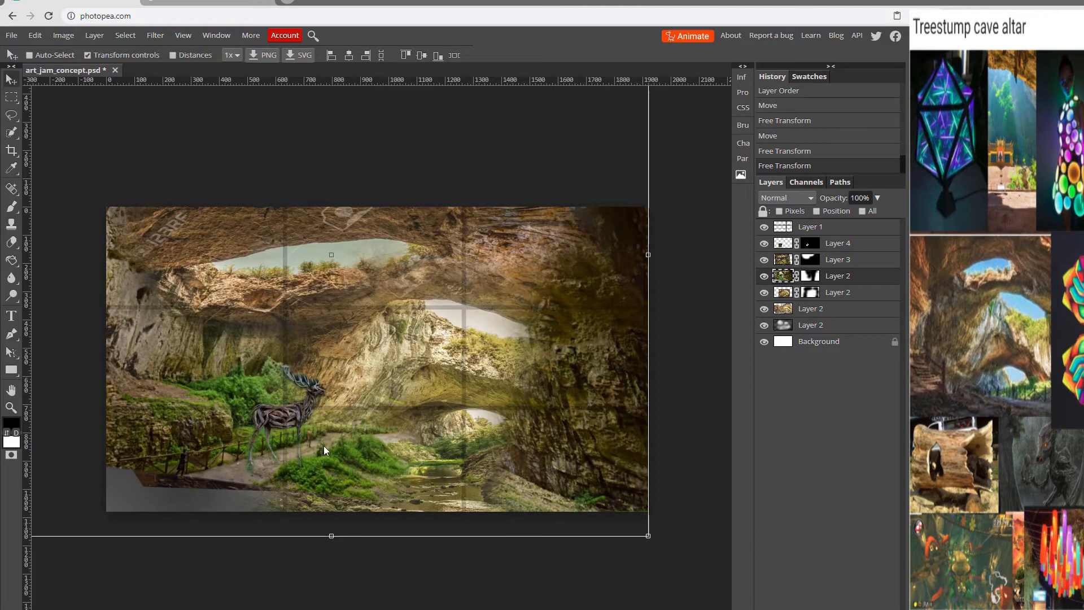
Switch to the browser's image search and search for "deer triangle abstract".
key(ctrl+minus)
key(ctrl+plus)
click(175, 3)
scroll(164, 102, up, 3)
triple_click(162, 51)
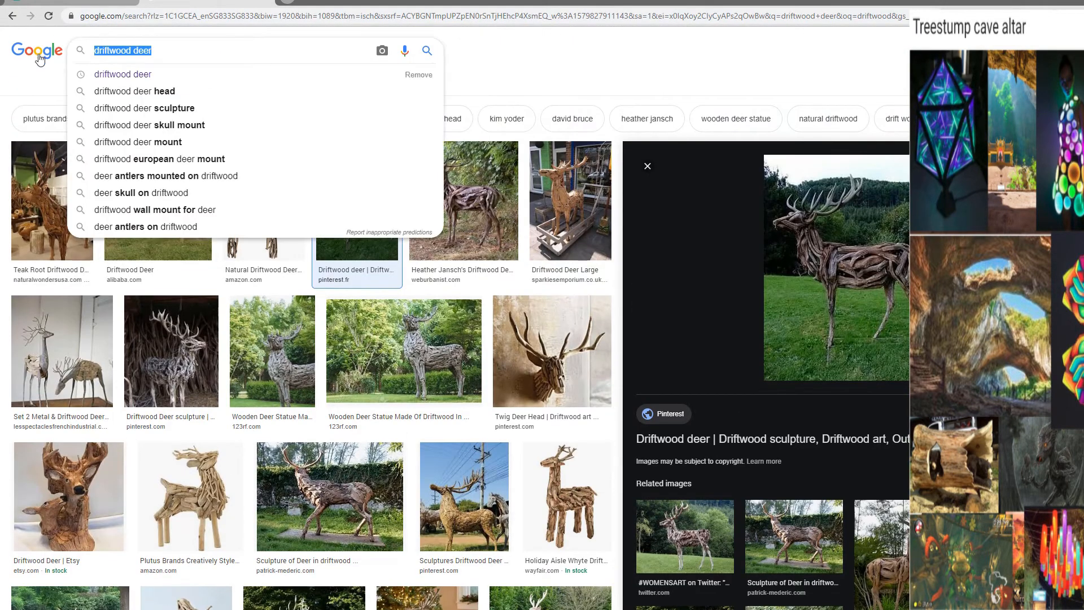
text(deer trianagle)
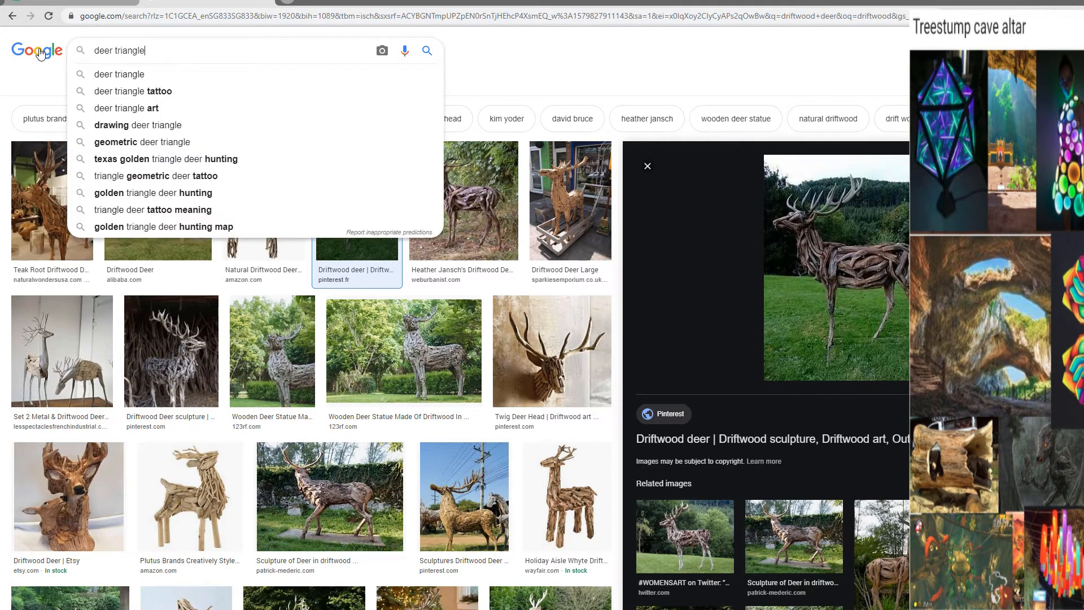
text( abstract)
key(Return)
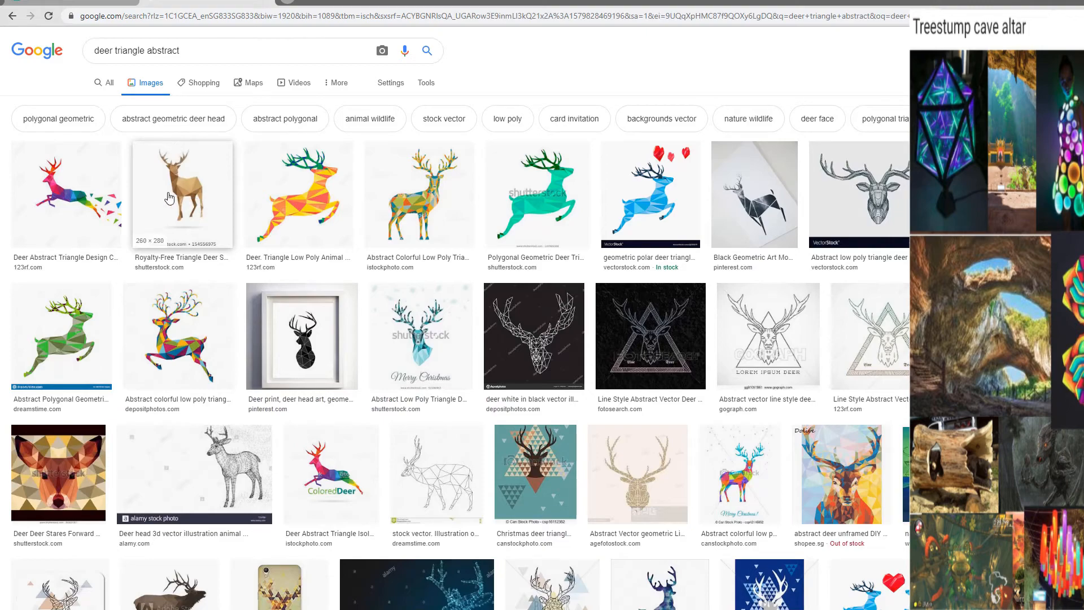
Look through the abstract triangle deer images and preview the polygonal hind for a suitable full-body deer.
scroll(172, 180, down, 15)
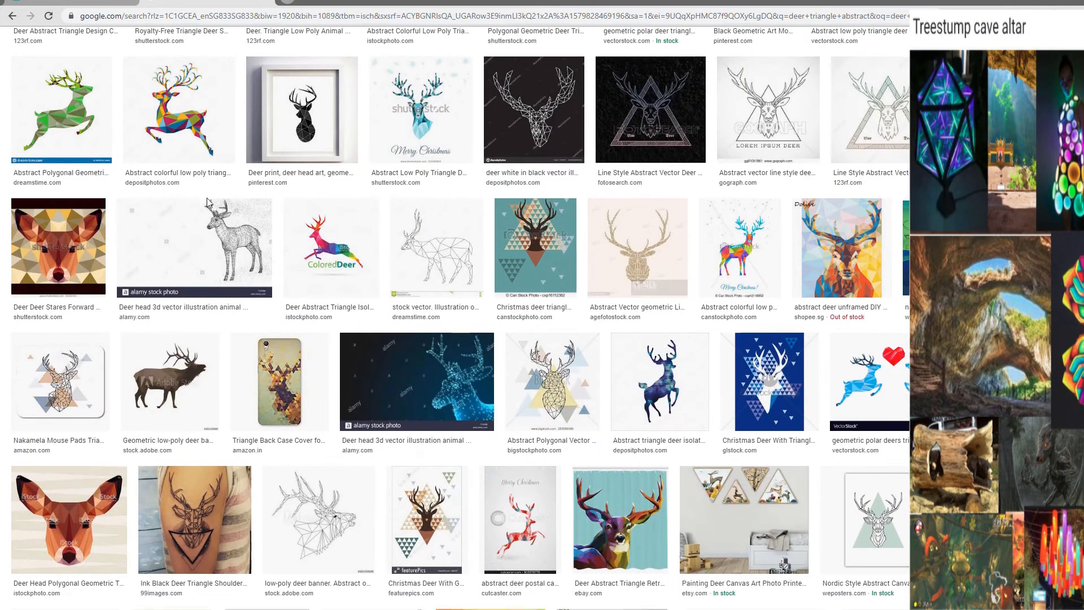
scroll(213, 217, down, 6)
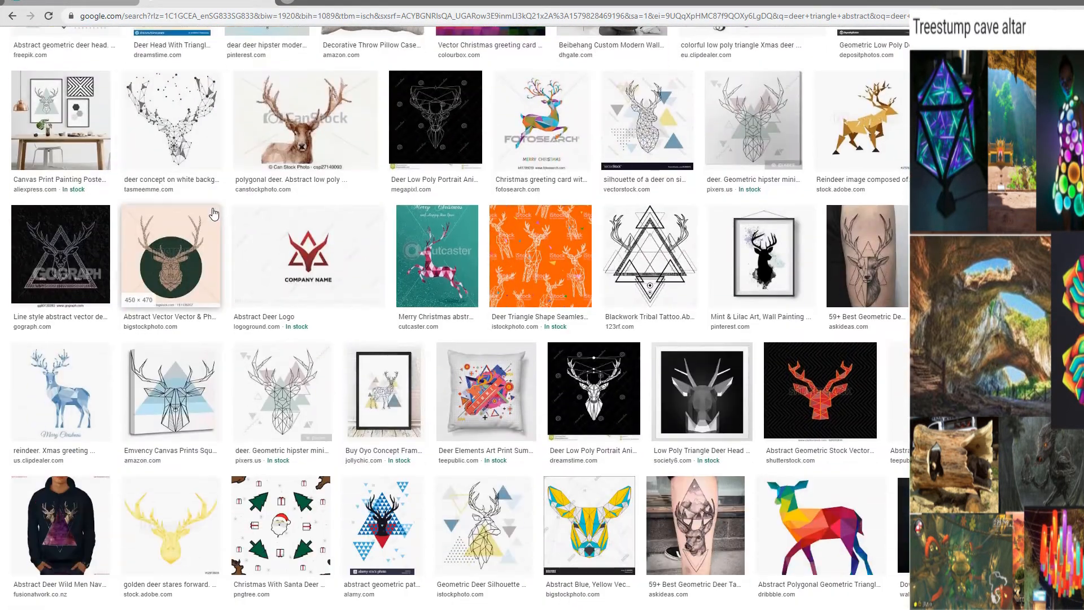
scroll(217, 223, down, 8)
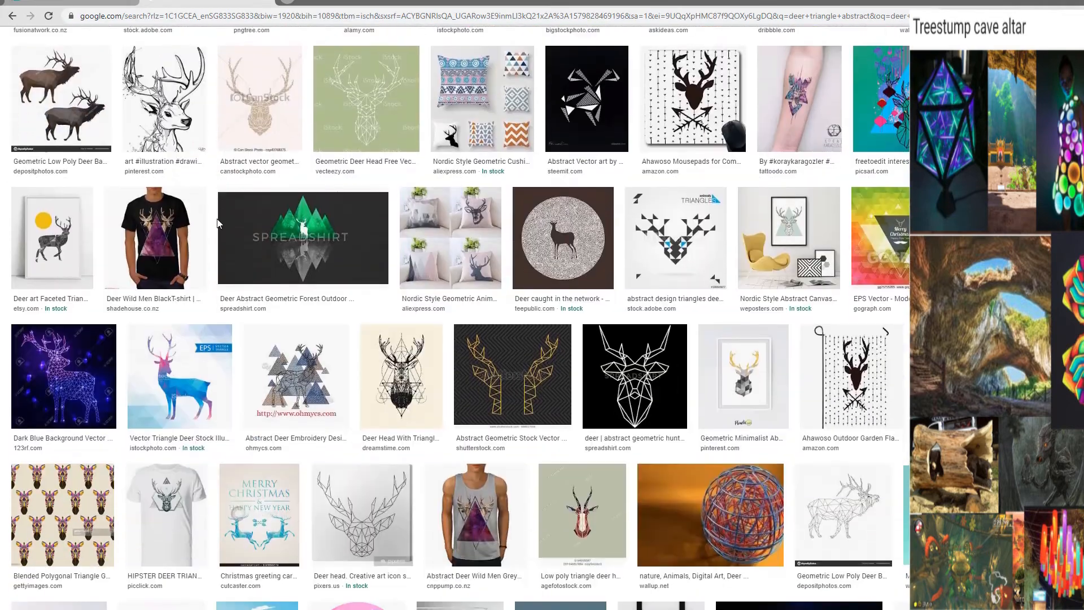
scroll(271, 224, down, 3)
scroll(285, 249, up, 10)
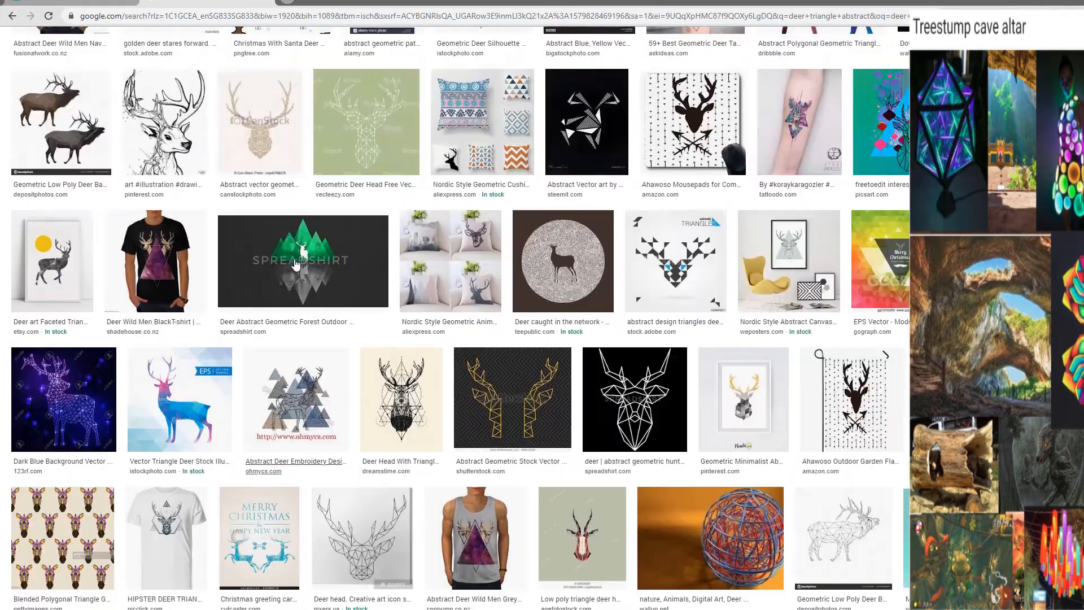
click(818, 353)
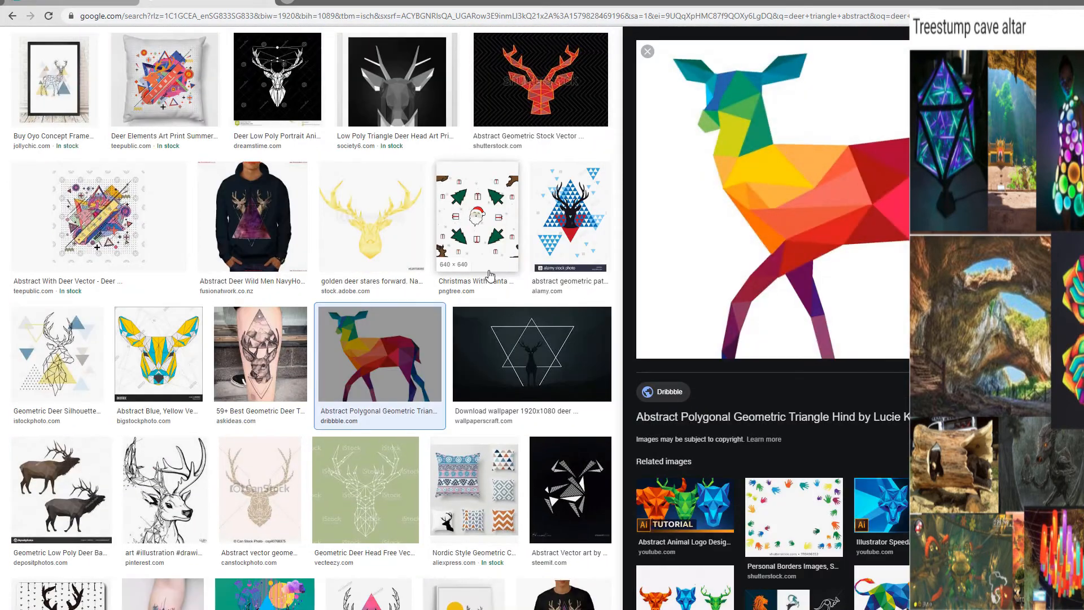
scroll(798, 305, down, 3)
scroll(196, 236, down, 15)
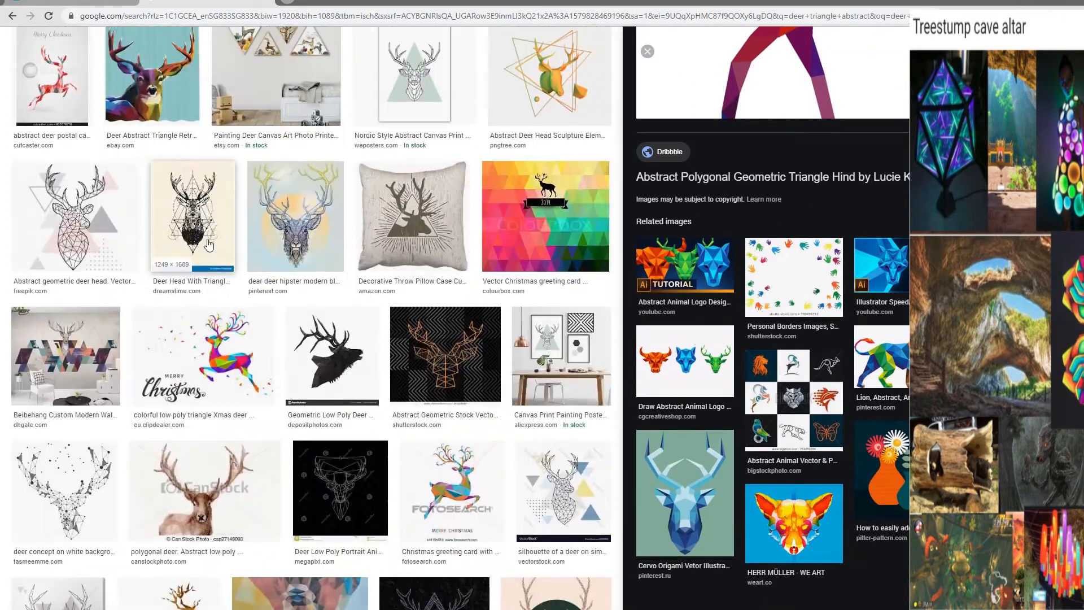
scroll(196, 236, up, 9)
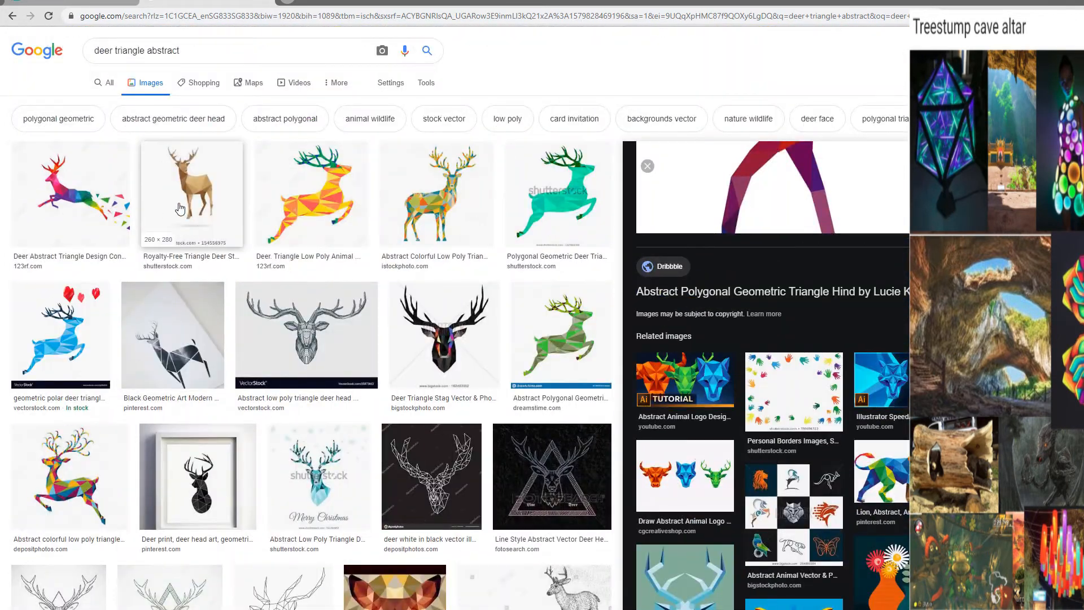
Open the colourful low-poly triangle deer result, pick the related iStock deer with horns on a grey background, and copy its image.
click(424, 203)
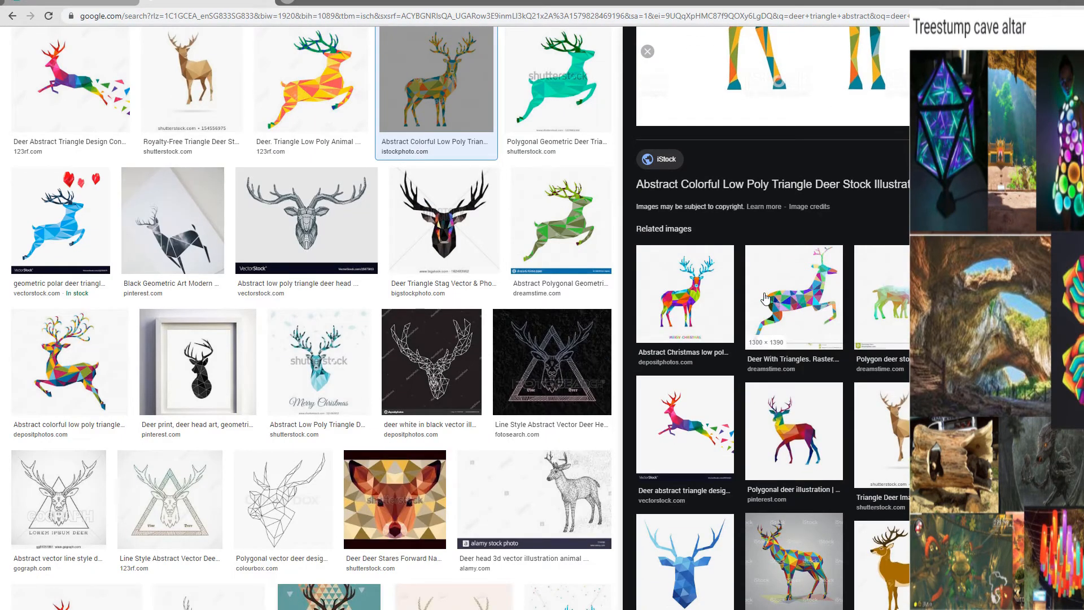
scroll(765, 297, down, 1)
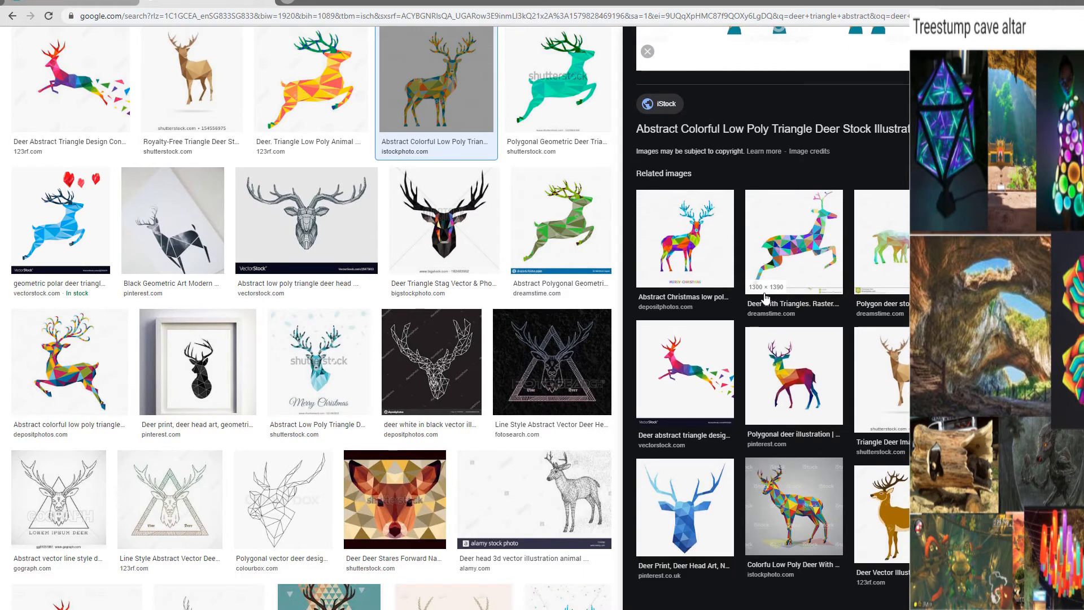
click(804, 523)
right_click(774, 215)
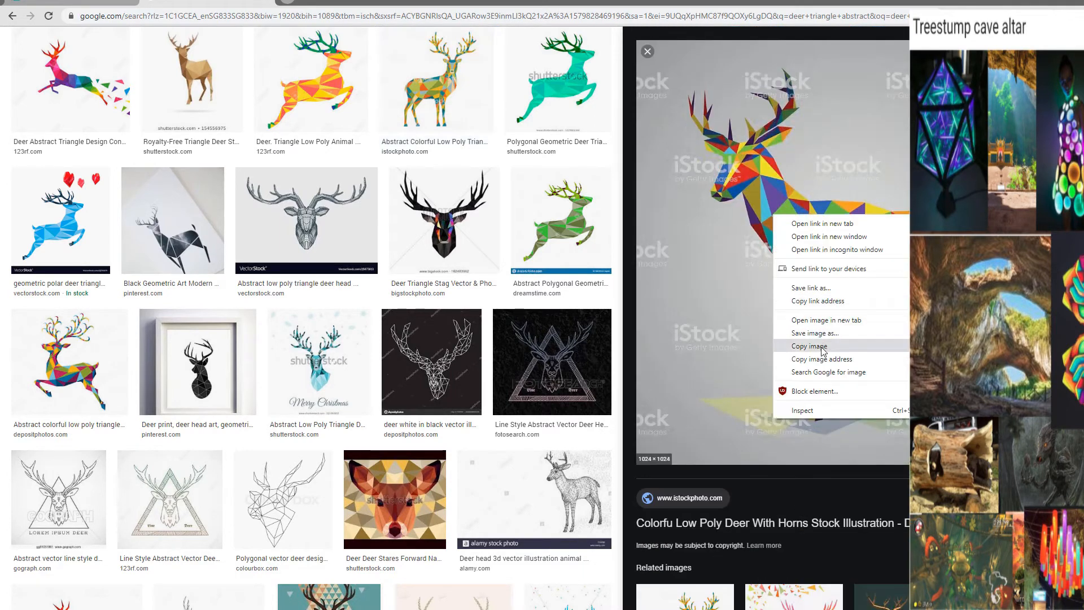
click(802, 348)
Return to art_jam_concept.psd, paste the low-poly deer image and place it to the right of the driftwood deer.
click(67, 2)
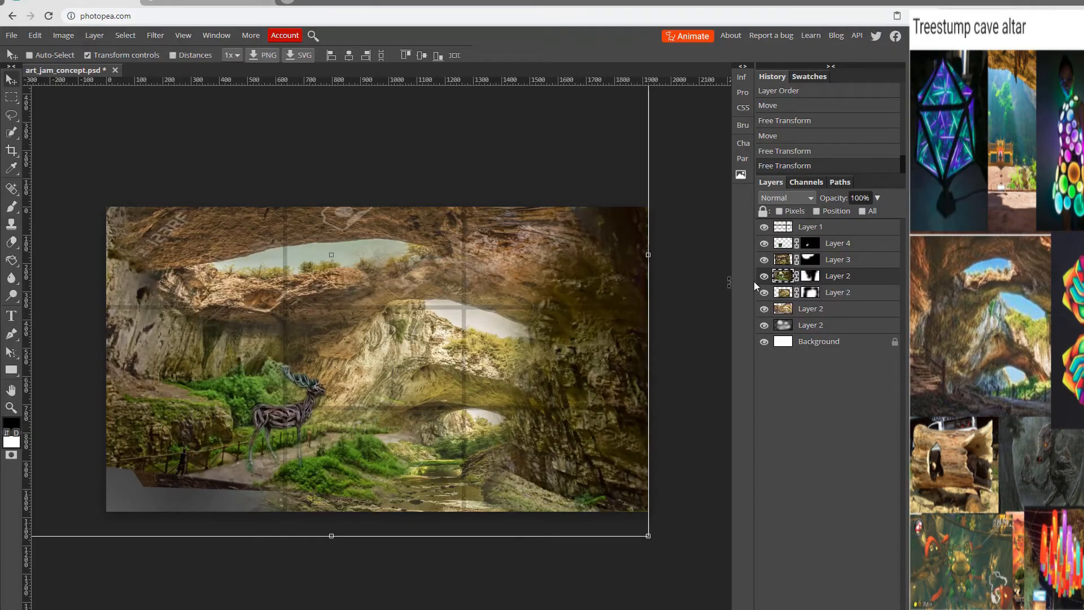
key(ctrl+v)
drag(350, 405, 502, 341)
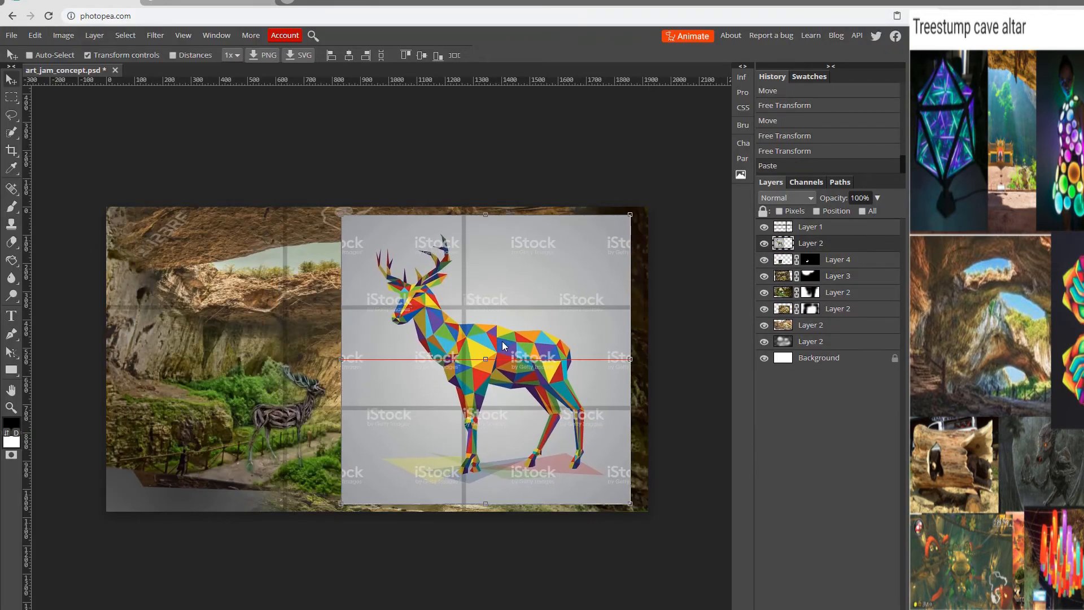
Isolate the low-poly deer with Quick Selection and add a raster mask that hides its grey background.
scroll(388, 278, up, 1)
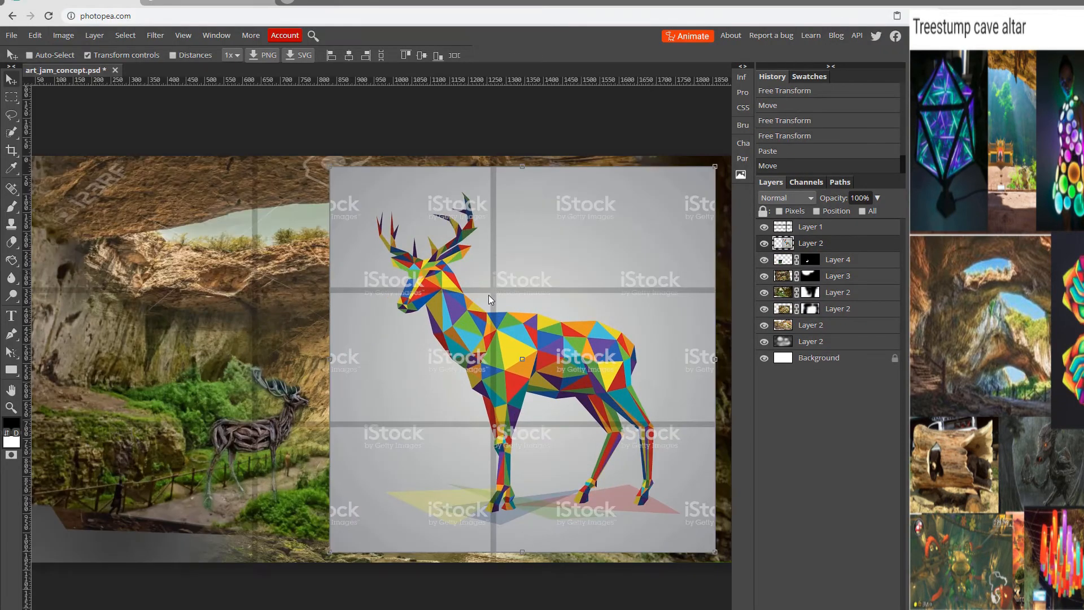
click(12, 134)
click(670, 358)
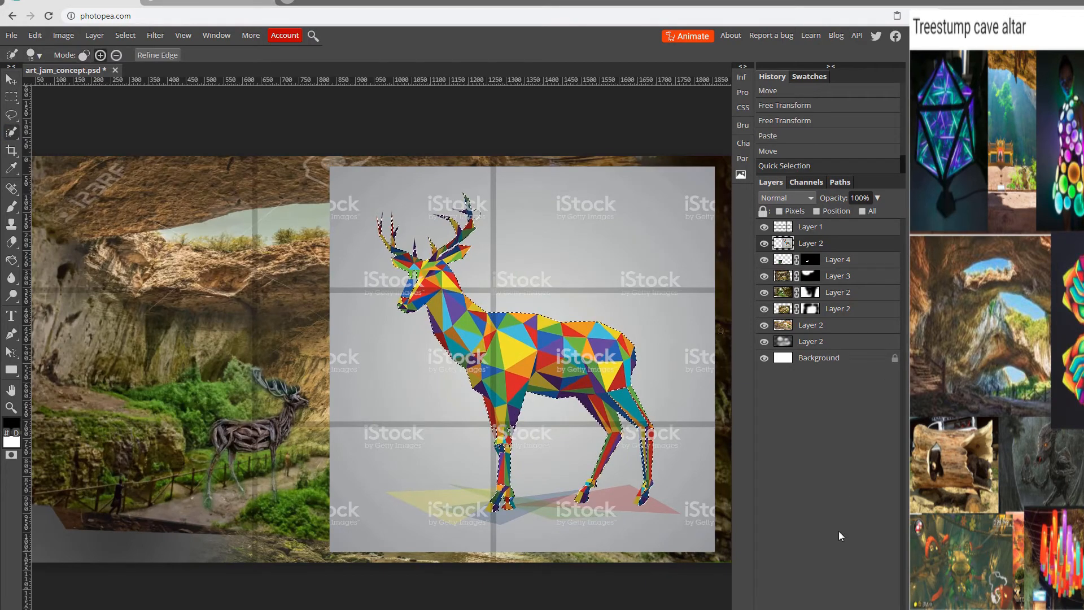
click(811, 608)
Shrink the low-poly deer to about 69% width and 44% height, rotated about 16.7°, near the middle of the cave scene.
key(ctrl+minus)
key(ctrl+minus)
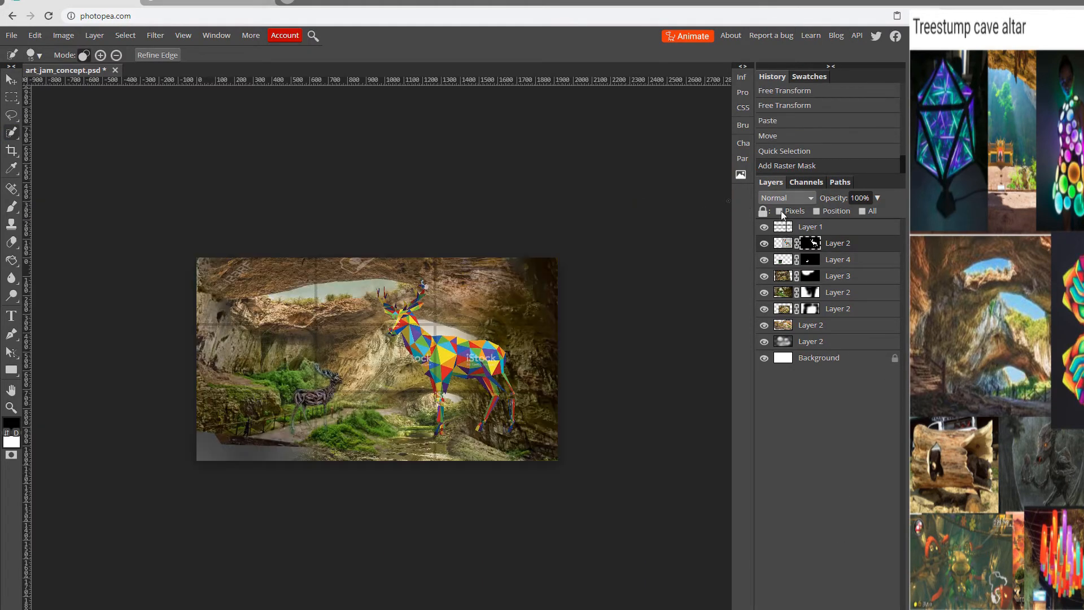
click(782, 242)
key(v)
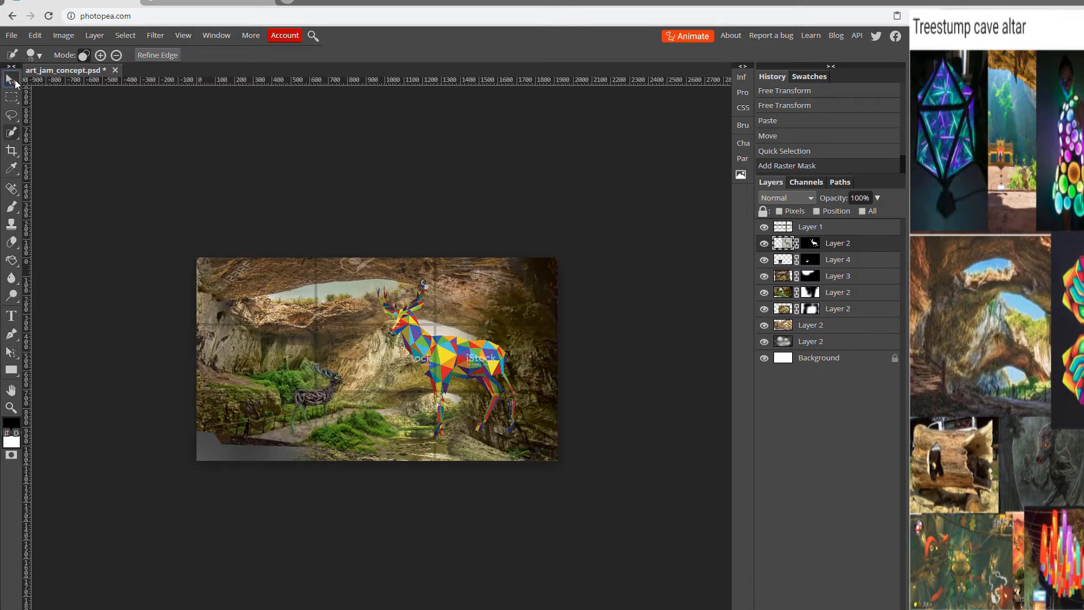
drag(426, 340, 352, 322)
drag(294, 252, 404, 363)
key(ctrl+plus)
drag(378, 328, 377, 311)
drag(516, 326, 513, 342)
drag(430, 373, 363, 360)
drag(308, 292, 336, 332)
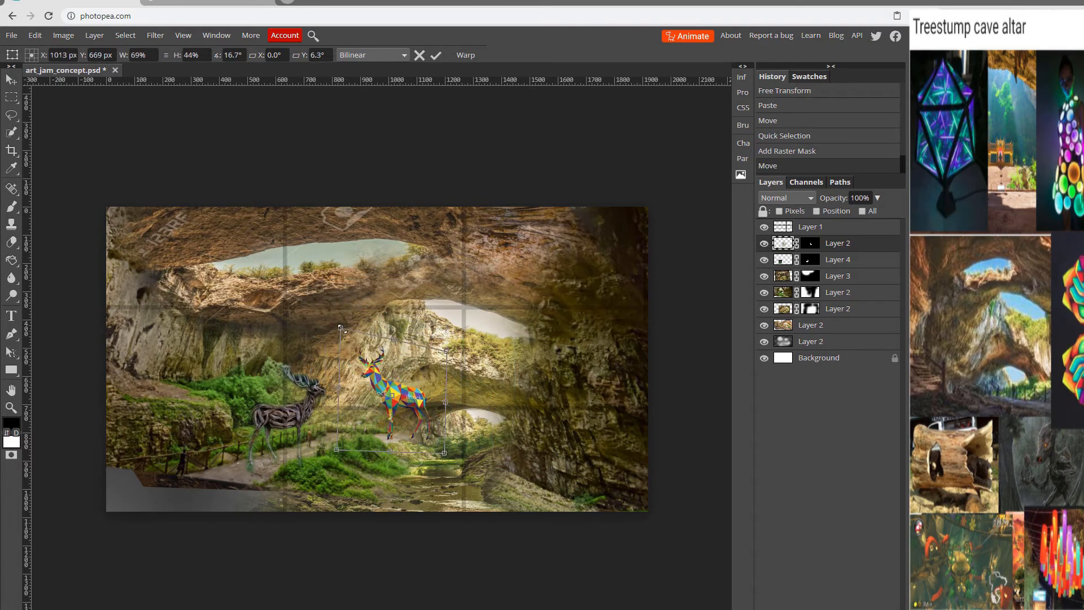
Place the low-poly deer beside the river at about X 1051, Y 709 px, refine its skew and proportions, and apply the transform.
drag(361, 379, 398, 404)
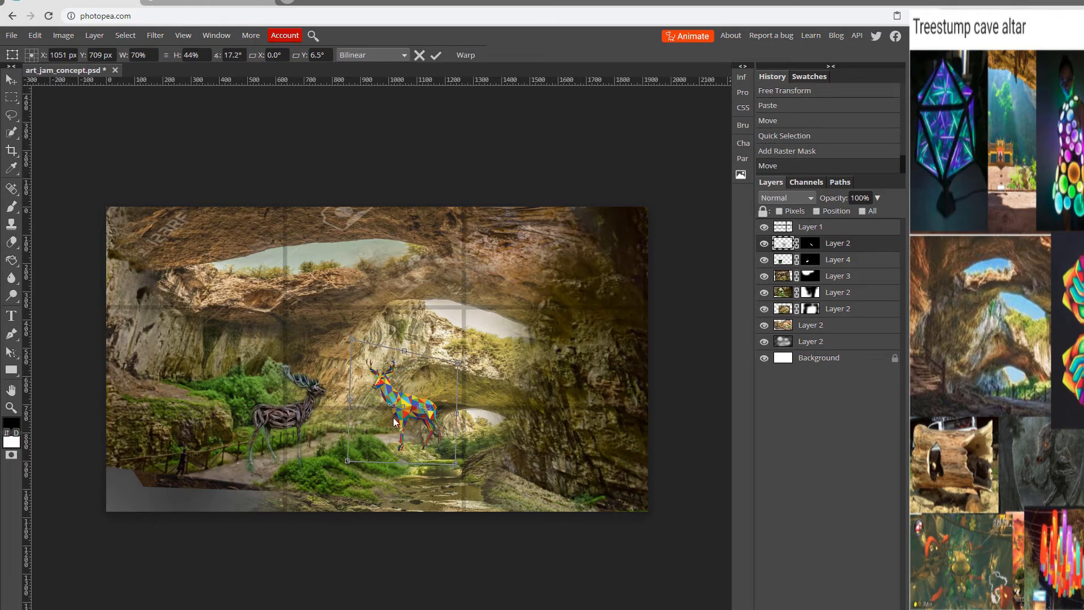
drag(458, 415, 455, 402)
drag(348, 399, 347, 407)
drag(455, 350, 460, 346)
click(436, 56)
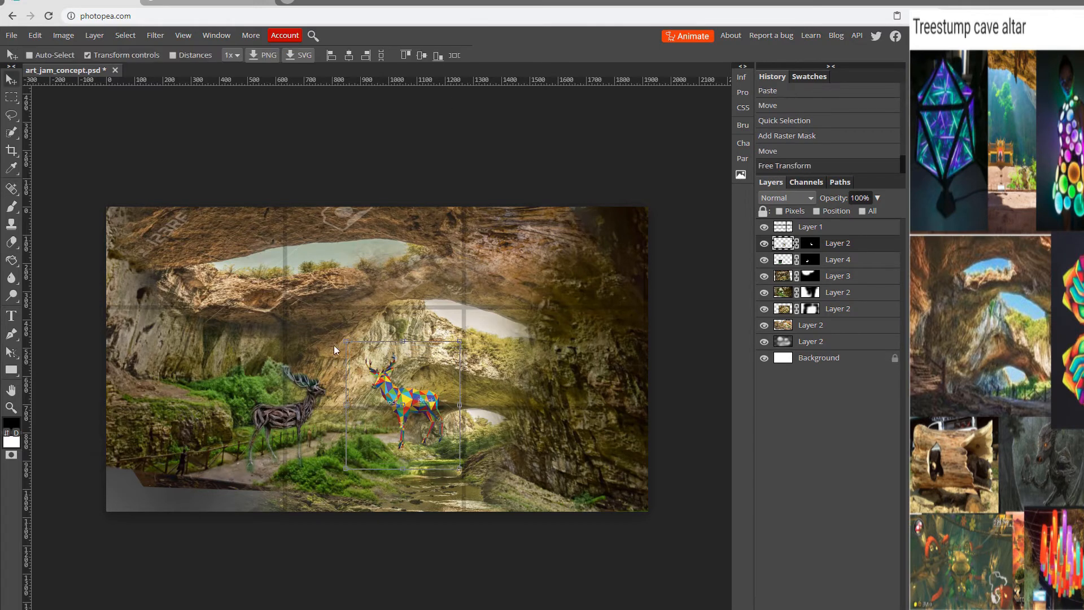
Scale the cave and deer layers together to 112% to cover the canvas's empty lower-left corner.
click(819, 343)
key(ctrl+minus)
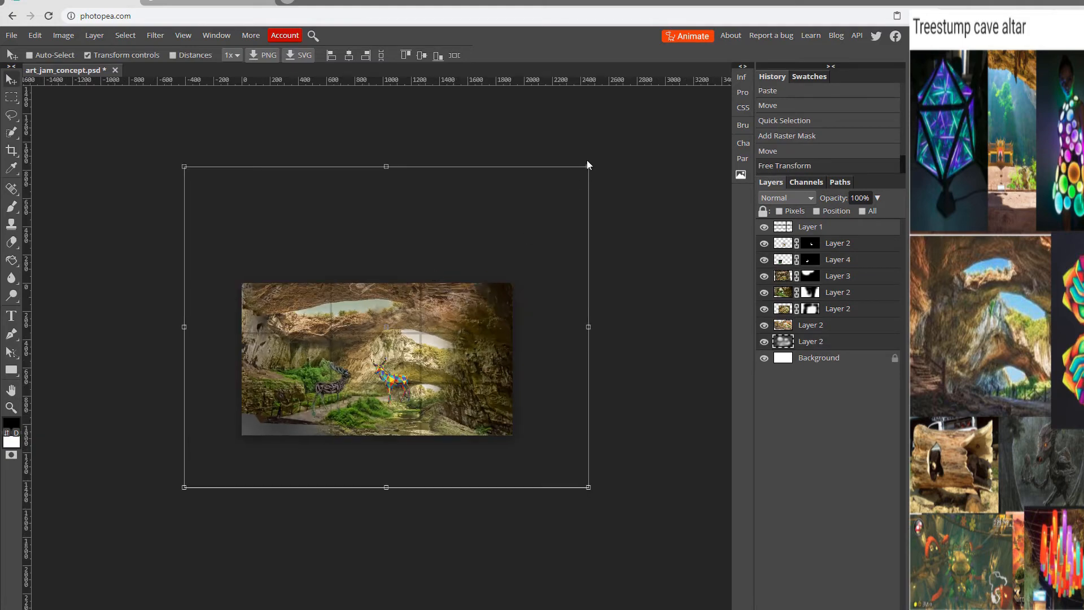
drag(184, 487, 161, 507)
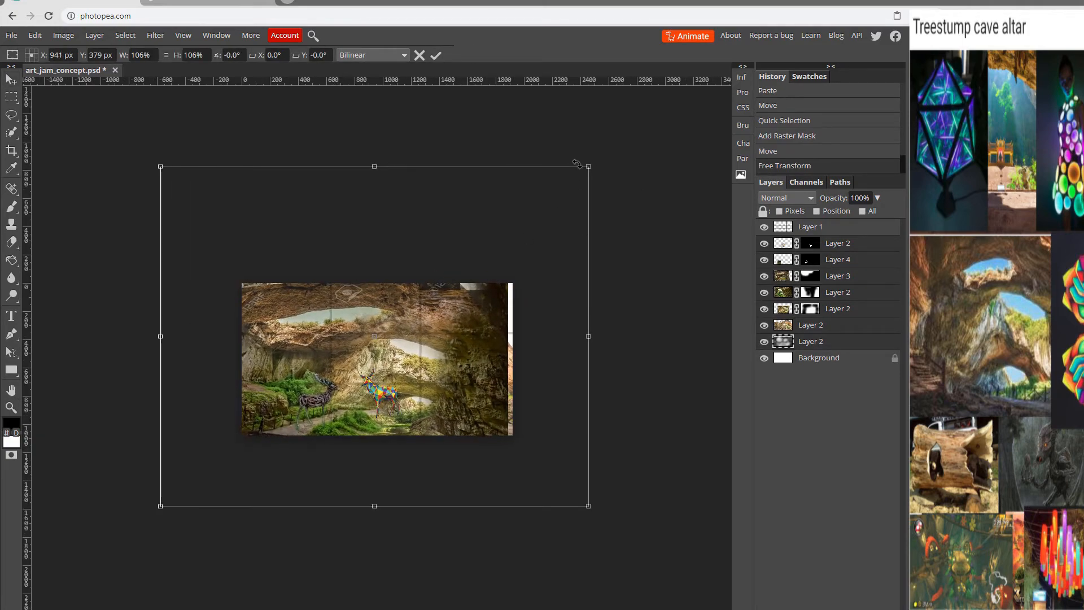
drag(588, 166, 626, 127)
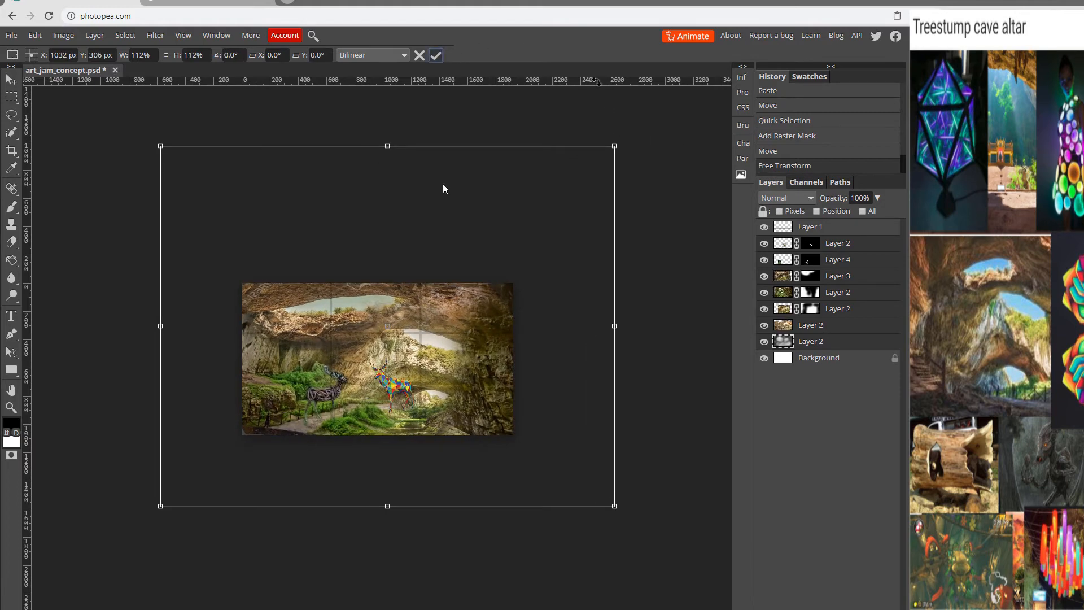
key(Return)
key(ctrl+plus)
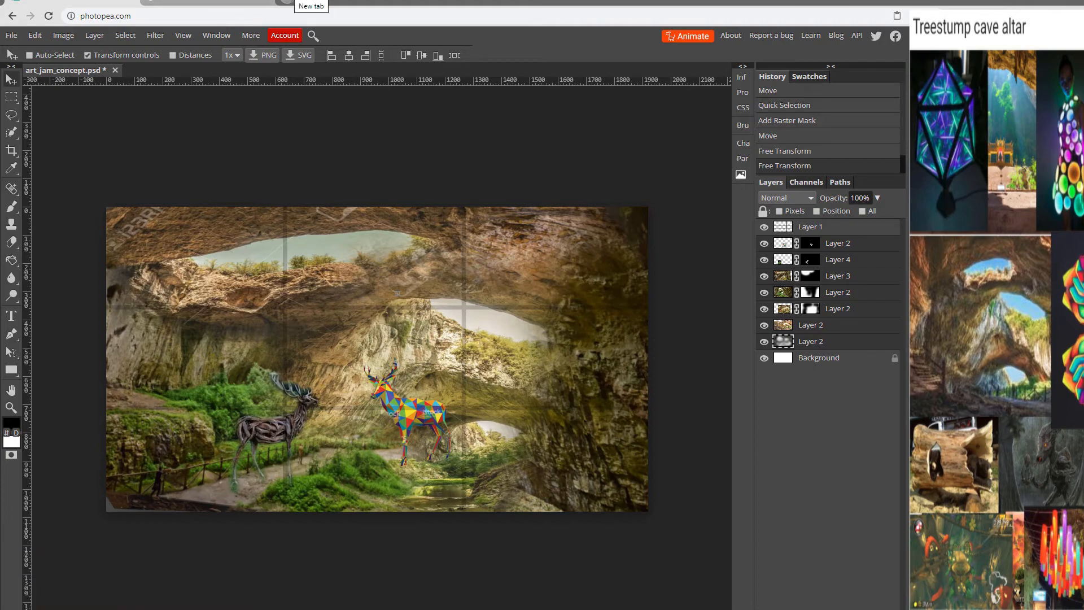
Switch to the browser's image search and search for "cave bulgaria river".
click(237, 2)
scroll(235, 41, up, 3)
drag(94, 51, 213, 41)
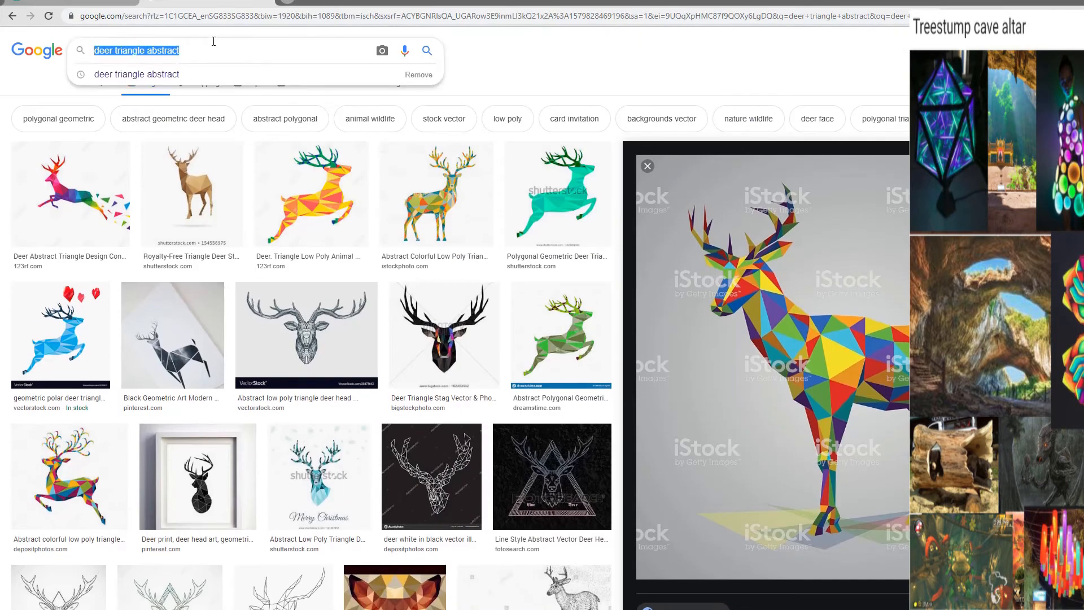
text(cave)
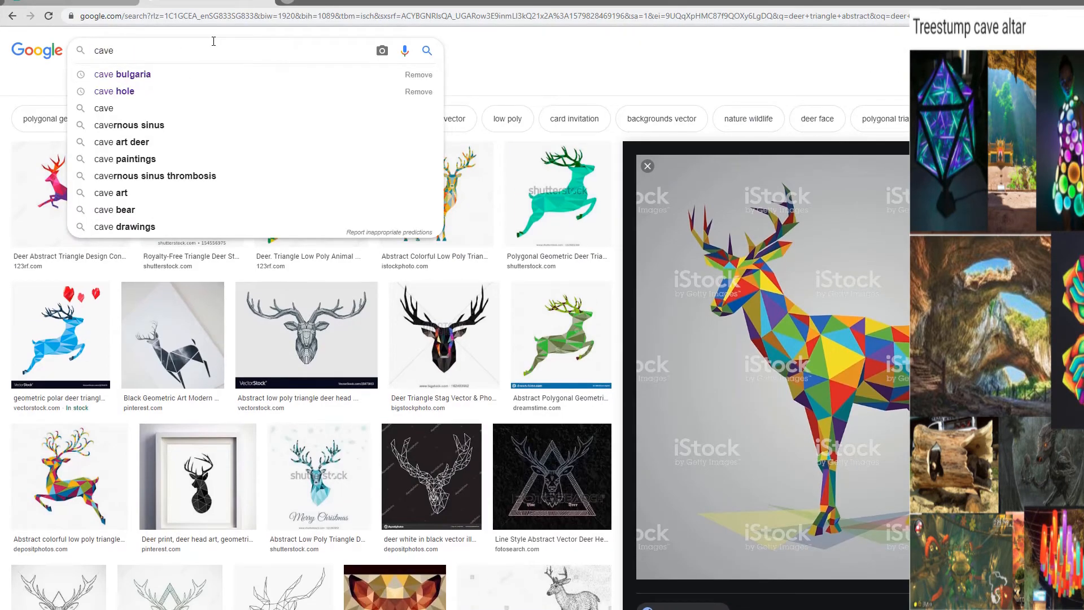
text( bulgaria river)
key(Return)
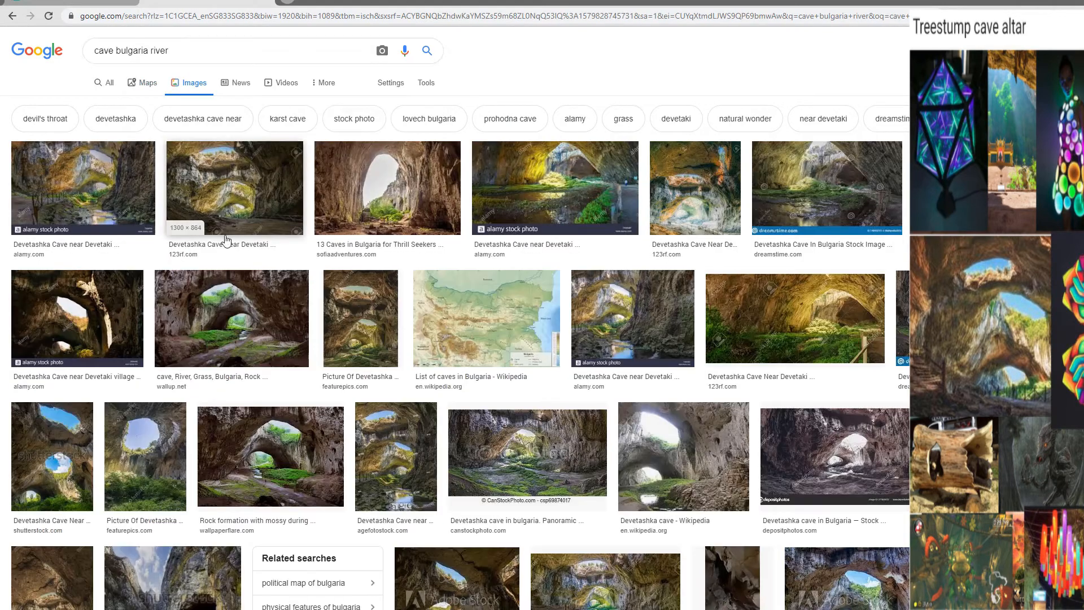
Open the Alamy panoramic photo of the Devetashka Cave and copy its image.
click(85, 186)
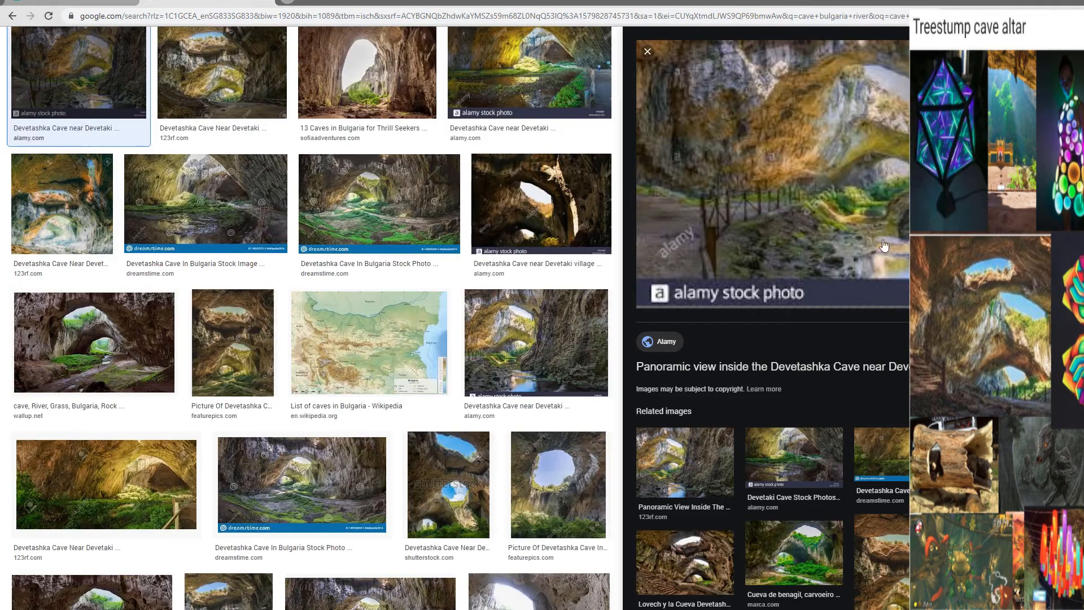
right_click(824, 210)
click(864, 339)
Return to the concept document, paste the cave river photo and move its layer below Layer 4.
click(116, 2)
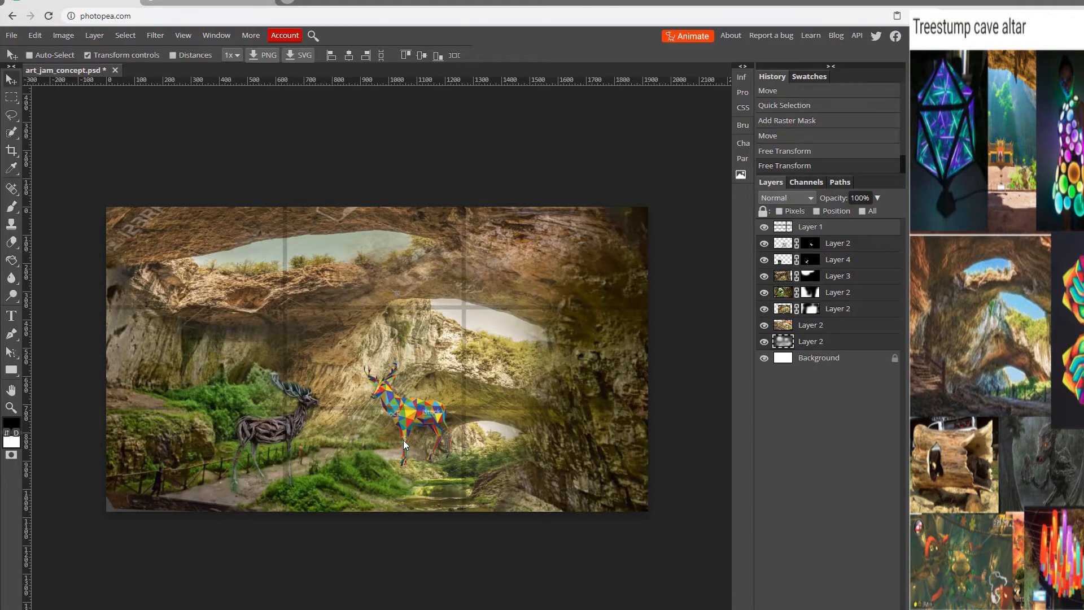
click(786, 243)
key(ctrl+v)
drag(822, 240, 822, 283)
Skew the cave river photo by about 40.6°, reduce its height to about 80% and position it over the lower scene.
drag(269, 319, 295, 406)
drag(314, 532, 394, 531)
drag(317, 293, 242, 286)
mouse_move(327, 451)
mouse_down()
mouse_move(289, 446)
mouse_move(325, 443)
mouse_up()
drag(237, 277, 198, 331)
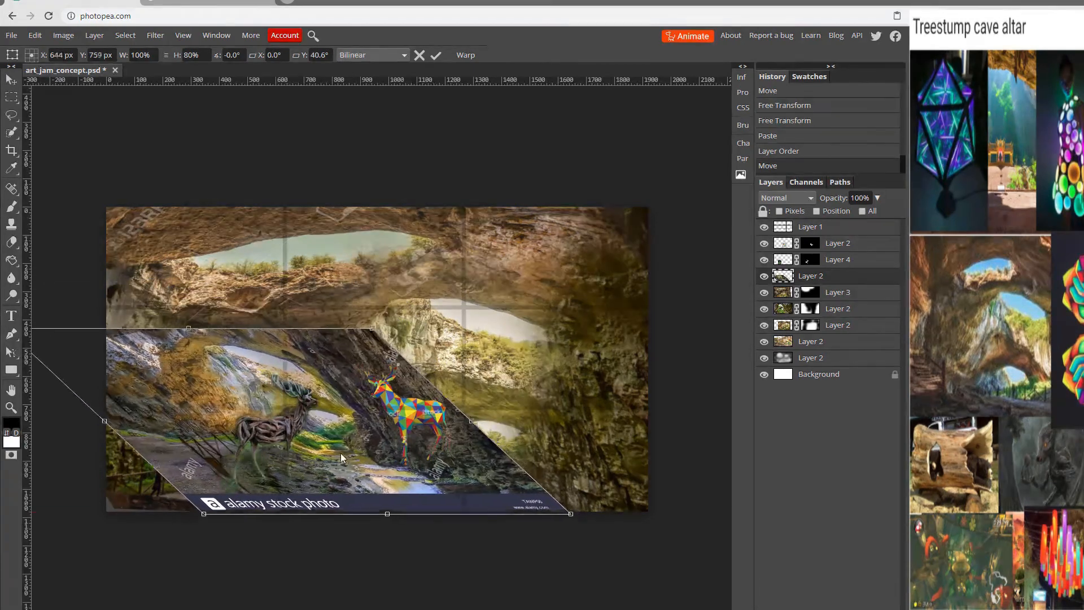
mouse_move(340, 452)
mouse_down()
mouse_move(364, 453)
mouse_move(346, 455)
mouse_up()
key(Return)
Add a raster mask to the cave river photo and fill it with black to hide the layer.
click(812, 608)
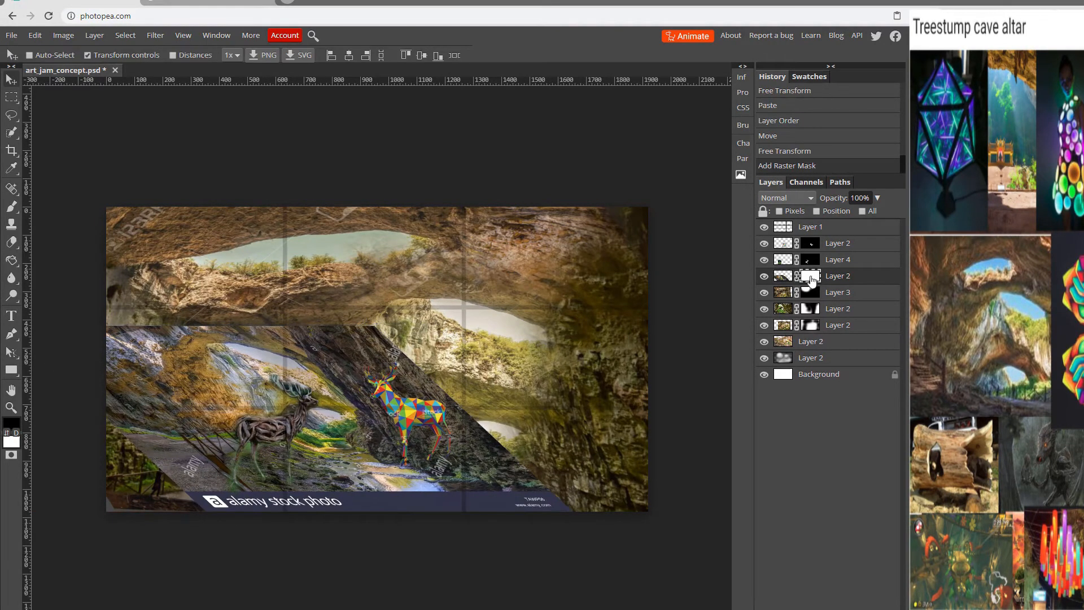
key(g)
click(307, 354)
key(b)
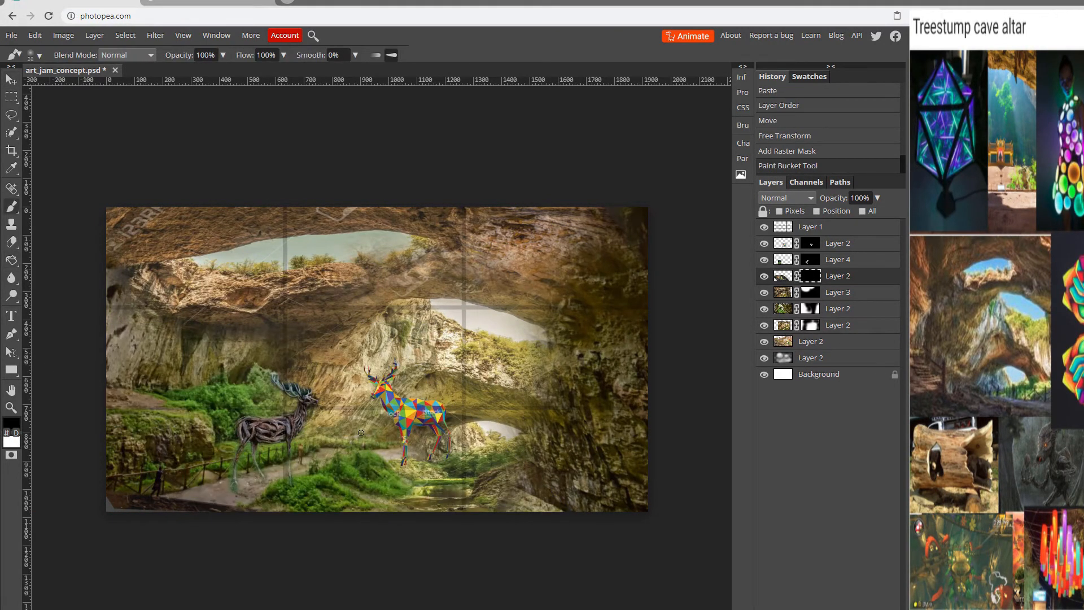
Paint white with the brush on the cave river photo's mask to reveal the river between the two deer.
right_click(381, 436)
click(433, 458)
click(346, 436)
key(x)
mouse_move(337, 435)
mouse_down()
mouse_move(352, 460)
mouse_move(331, 462)
mouse_move(397, 493)
mouse_move(369, 477)
mouse_up()
key(x)
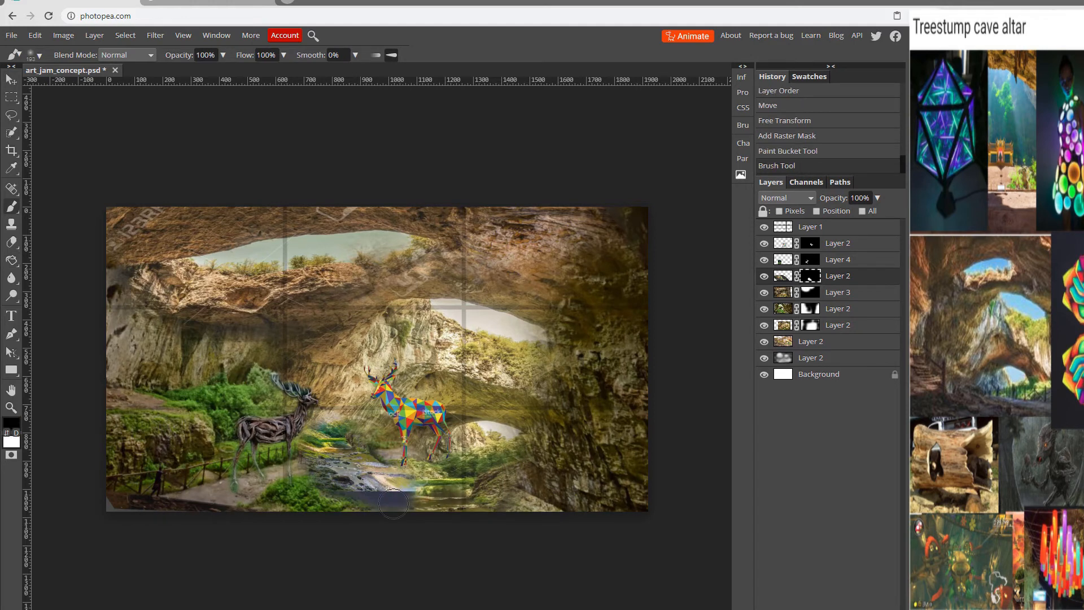
Stretch the cave river photo downward so its lower edge extends past the bottom of the canvas.
click(786, 281)
click(10, 79)
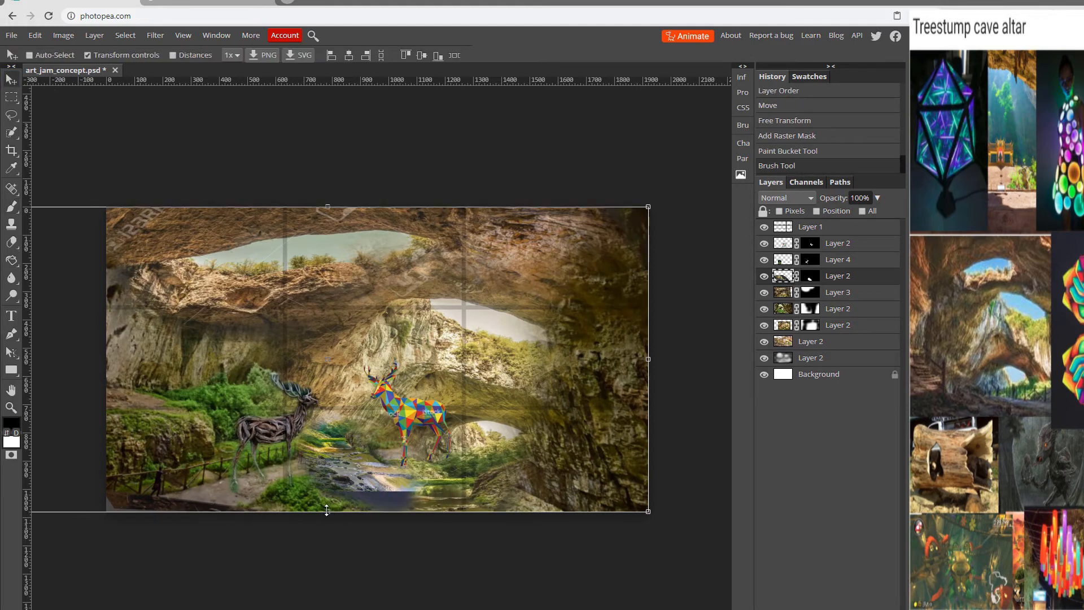
drag(327, 511, 327, 537)
Refine the river photo's mask with black and white brush strokes to blend the river and its banks around the deer.
click(808, 280)
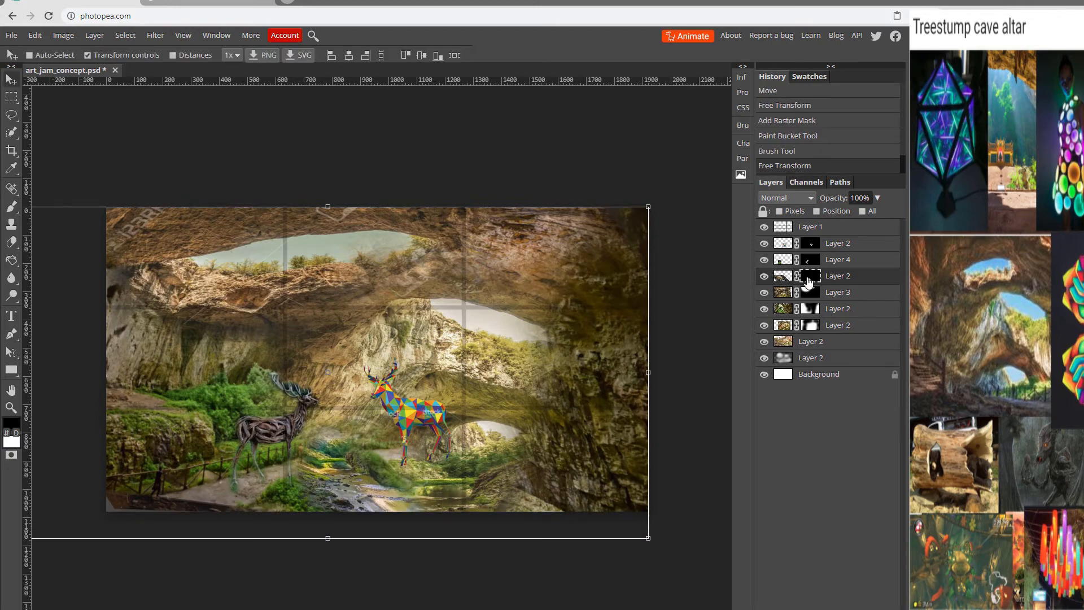
key(b)
key(x)
mouse_move(356, 483)
mouse_down()
mouse_move(332, 450)
mouse_move(347, 467)
mouse_move(331, 458)
mouse_move(341, 449)
mouse_move(411, 480)
mouse_move(389, 490)
mouse_move(345, 482)
mouse_up()
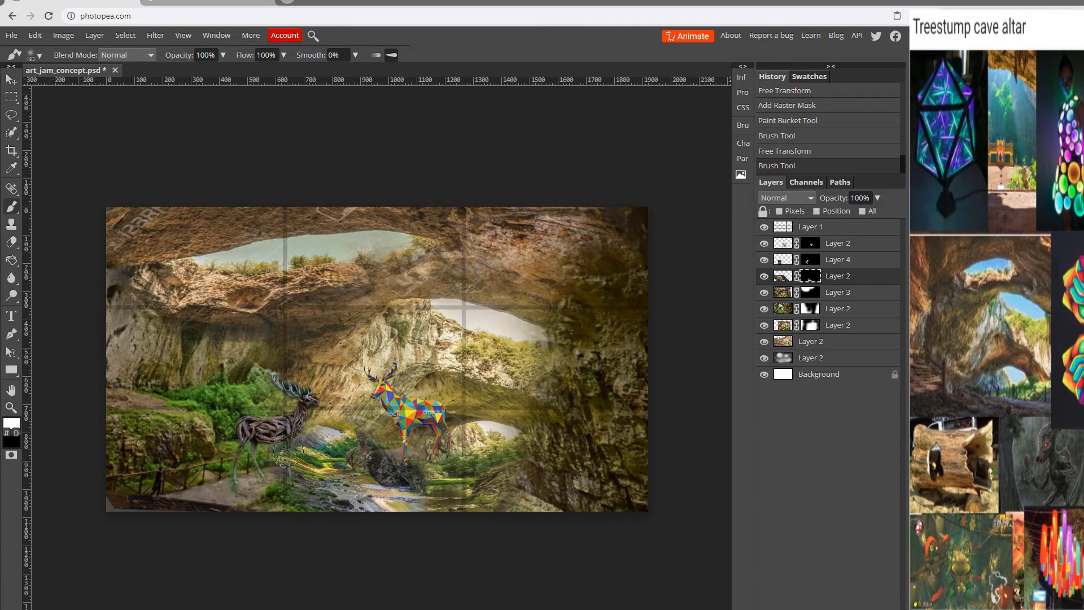
drag(326, 447, 324, 444)
key(x)
drag(312, 433, 341, 413)
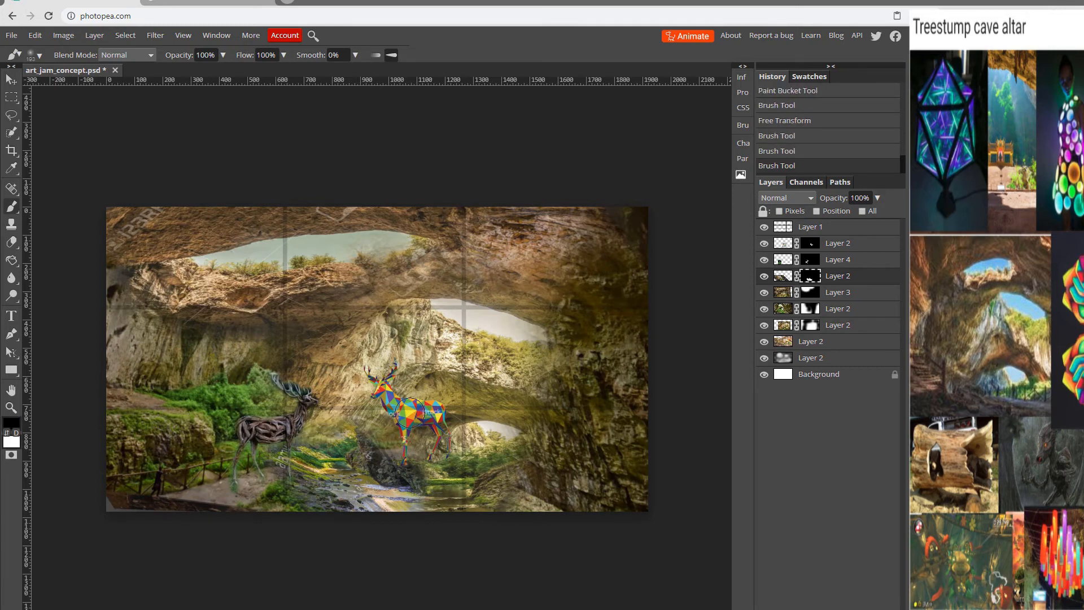
mouse_move(375, 445)
mouse_down()
mouse_move(361, 465)
mouse_move(409, 474)
mouse_move(416, 459)
mouse_up()
Move the low-poly deer slightly down and to the left so it stands beside the river.
key(ctrl+minus)
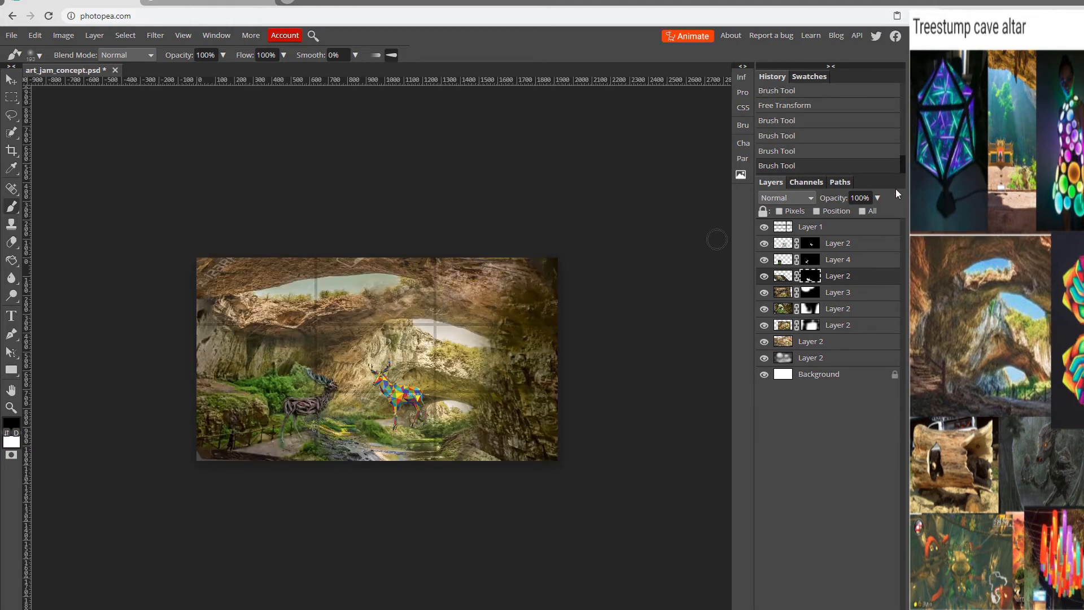
click(838, 244)
key(v)
mouse_move(401, 390)
mouse_down()
mouse_move(388, 397)
mouse_move(400, 408)
mouse_up()
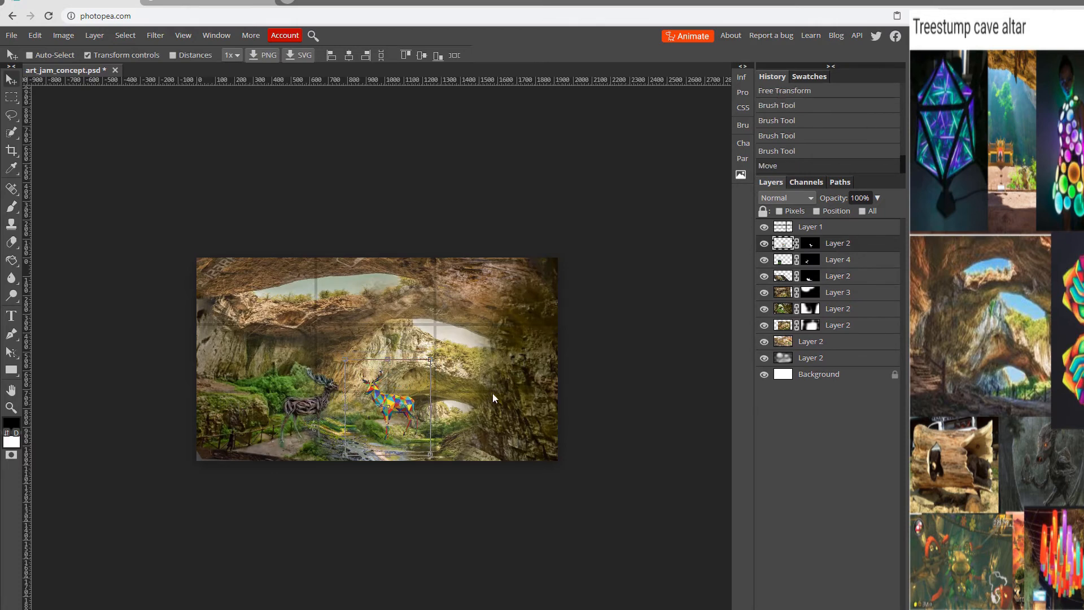
Toggle the visibility of the lower cave photo layers to examine which one covers the area behind the low-poly deer.
click(764, 308)
click(764, 309)
click(765, 341)
click(765, 341)
click(763, 326)
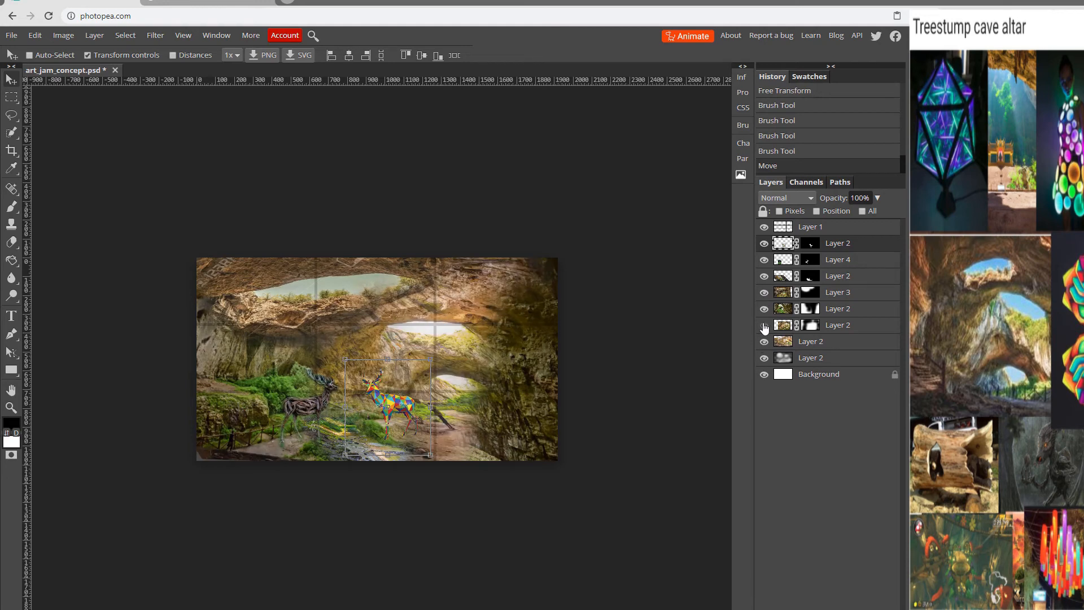
click(764, 325)
click(764, 326)
click(764, 326)
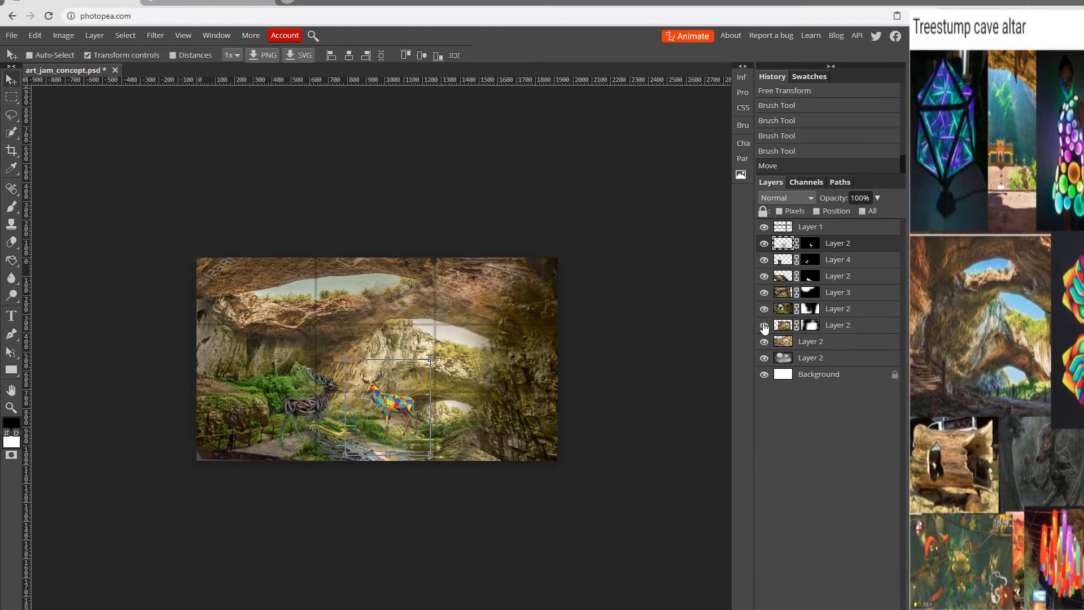
Transform the lowest masked cave photo and brush its mask to bring out the dirt path behind the low-poly deer.
click(774, 326)
mouse_move(373, 526)
mouse_down()
mouse_move(383, 489)
mouse_move(457, 447)
mouse_move(428, 439)
mouse_move(460, 449)
mouse_move(469, 429)
mouse_move(477, 445)
mouse_up()
key(Return)
key(b)
key(x)
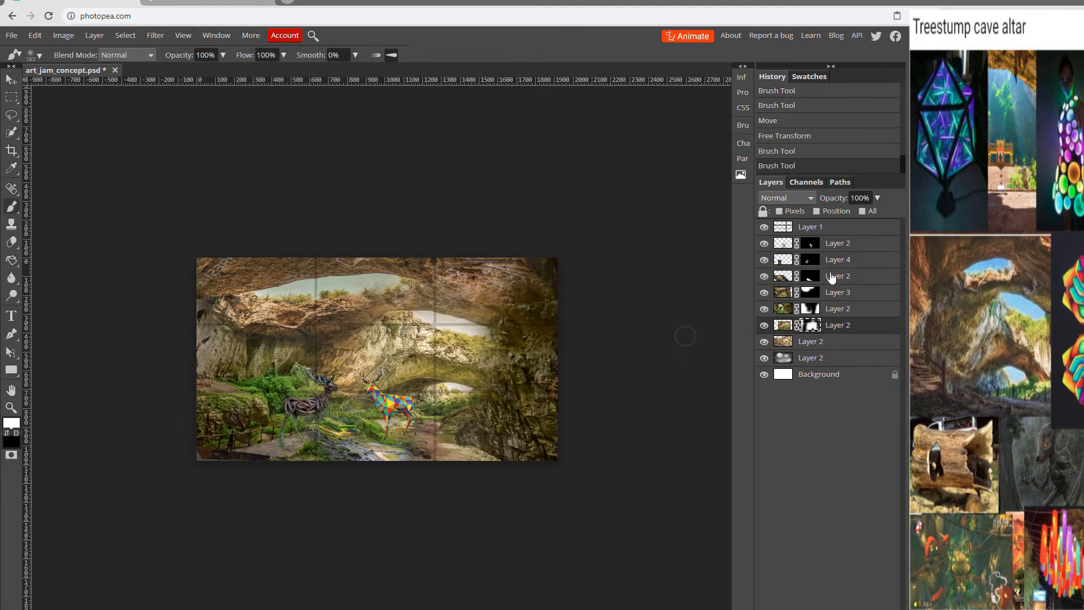
Hide the grid in Layer 1 and add a new empty layer above the low-poly deer's layer.
click(764, 226)
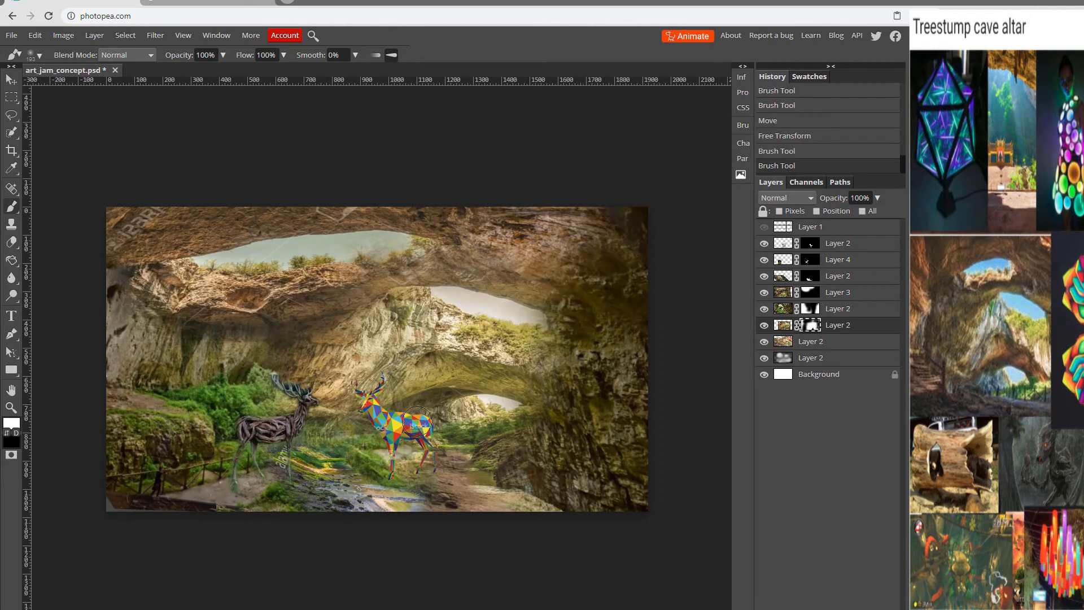
click(832, 244)
key(ctrl+shift+n)
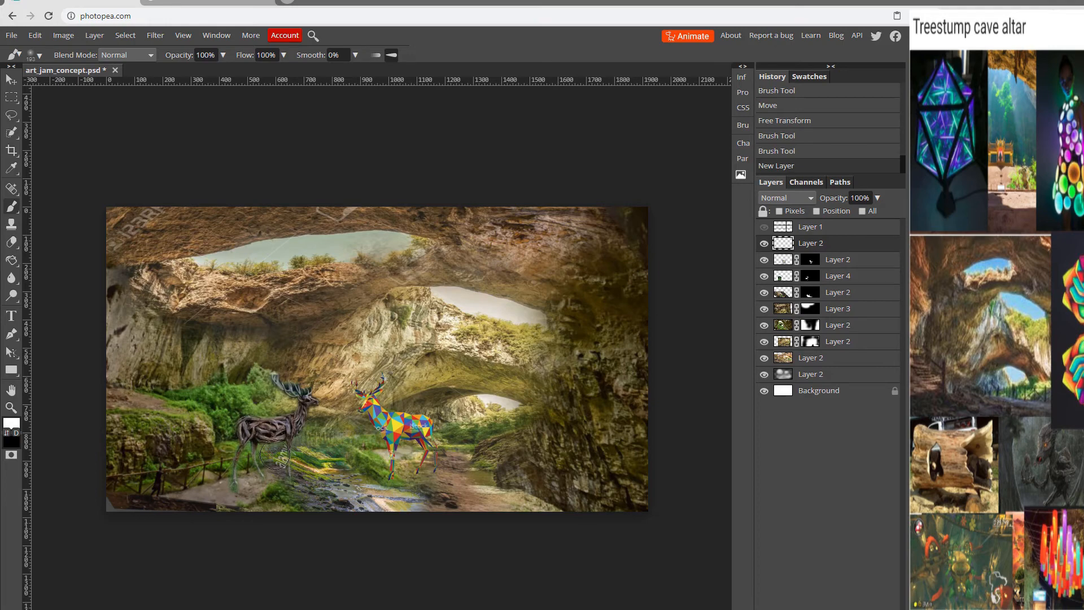
Choose a bright blue foreground color and paint it over the river area around the low-poly deer.
click(11, 423)
click(242, 199)
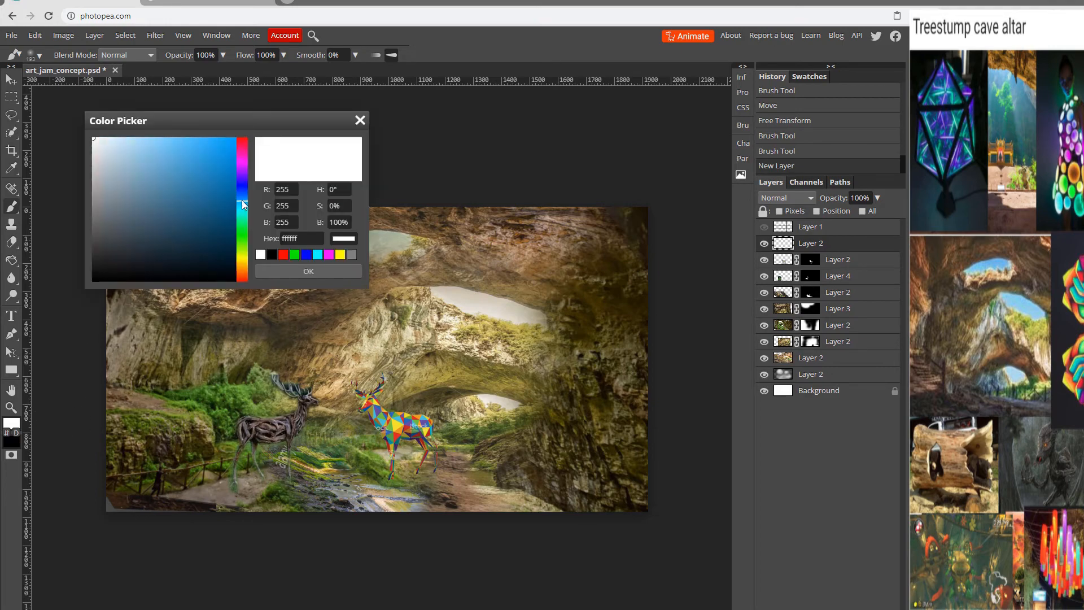
click(220, 146)
click(308, 271)
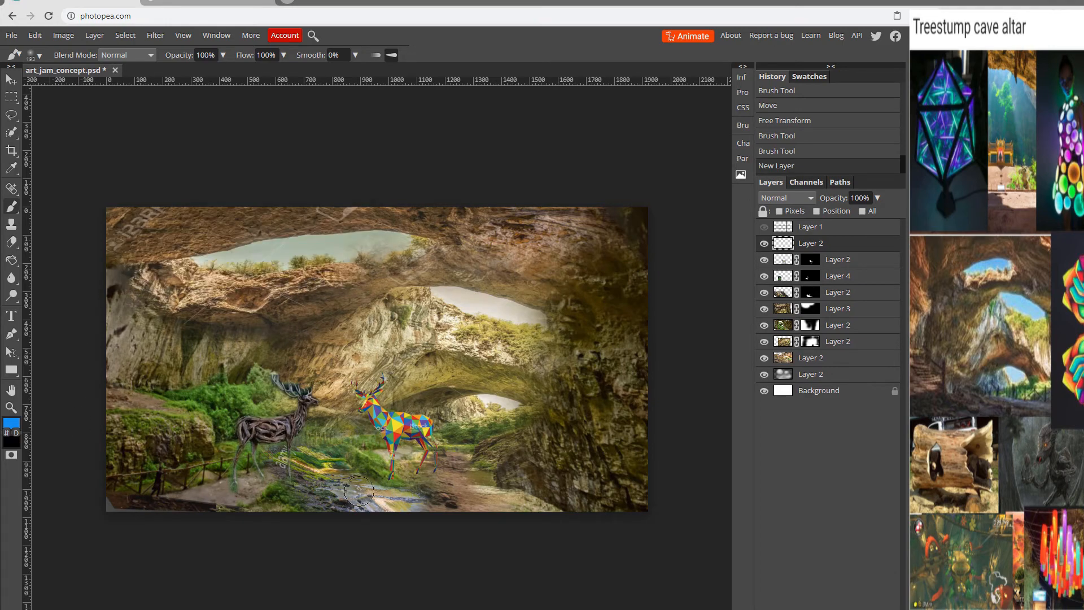
mouse_move(359, 491)
mouse_down()
mouse_move(322, 457)
mouse_move(342, 445)
mouse_move(332, 446)
mouse_move(460, 430)
mouse_up()
Move the blue paint layer below Layer 4 and blend it in Color mode at 62% opacity.
drag(826, 247, 834, 286)
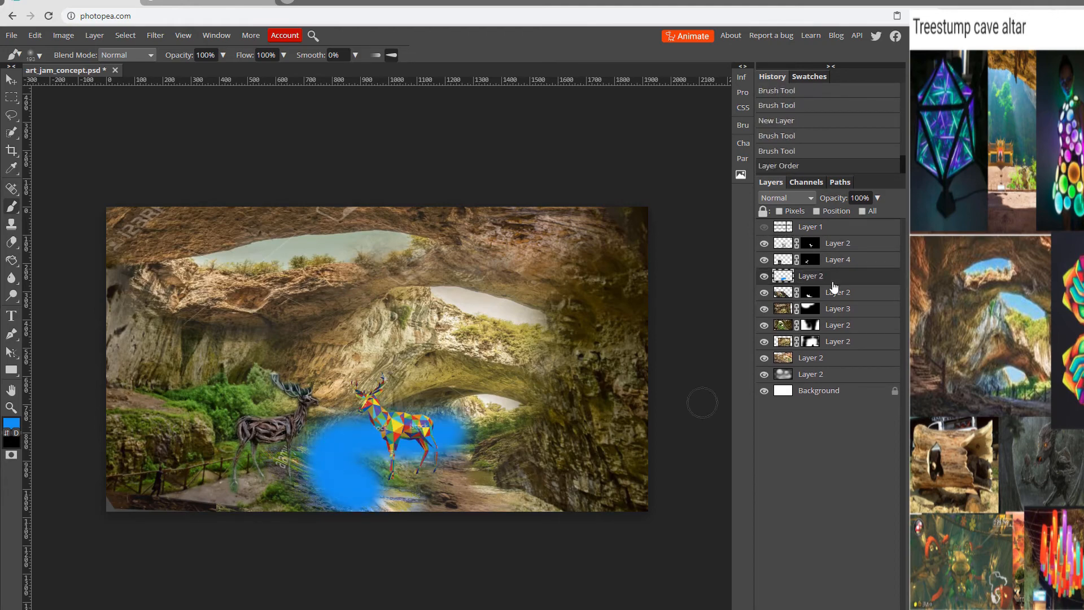
drag(879, 197, 858, 219)
click(810, 199)
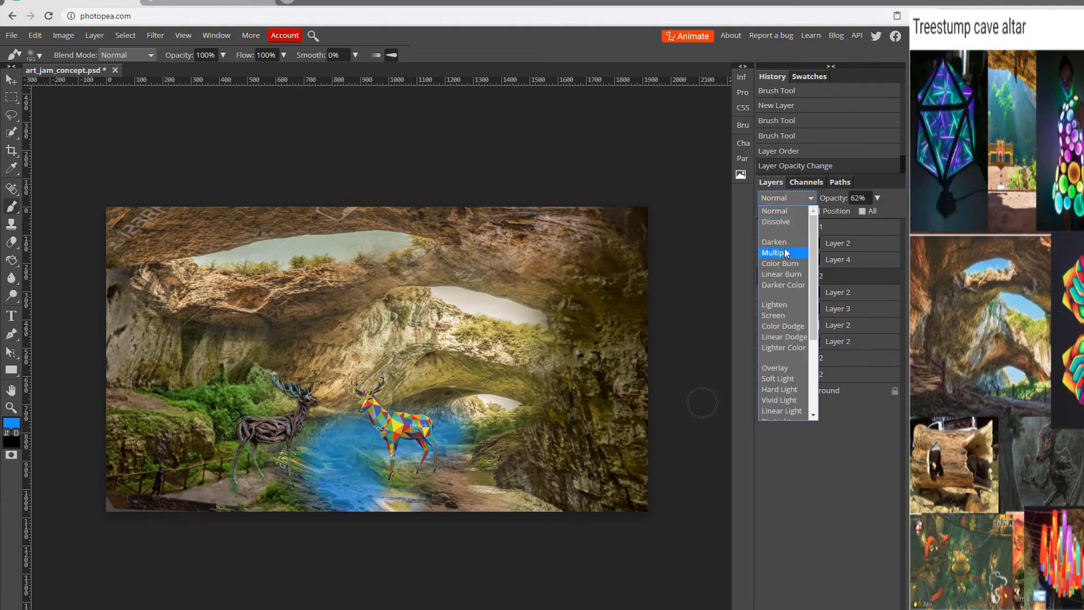
scroll(782, 339, down, 3)
click(780, 402)
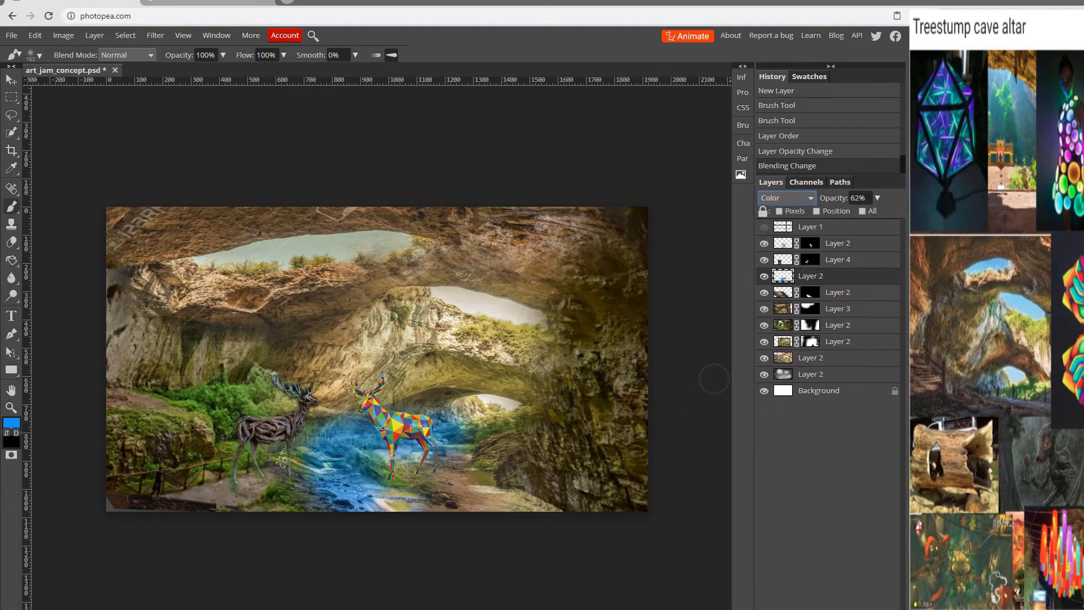
Pick a green color and paint the ground and arch behind the low-poly deer green, with blue touches along the water.
click(822, 278)
click(11, 445)
click(244, 210)
click(232, 205)
click(349, 271)
key(x)
mouse_move(460, 465)
mouse_down()
mouse_move(486, 483)
mouse_move(467, 487)
mouse_move(497, 443)
mouse_up()
key(x)
drag(452, 422, 445, 408)
key(ctrl+minus)
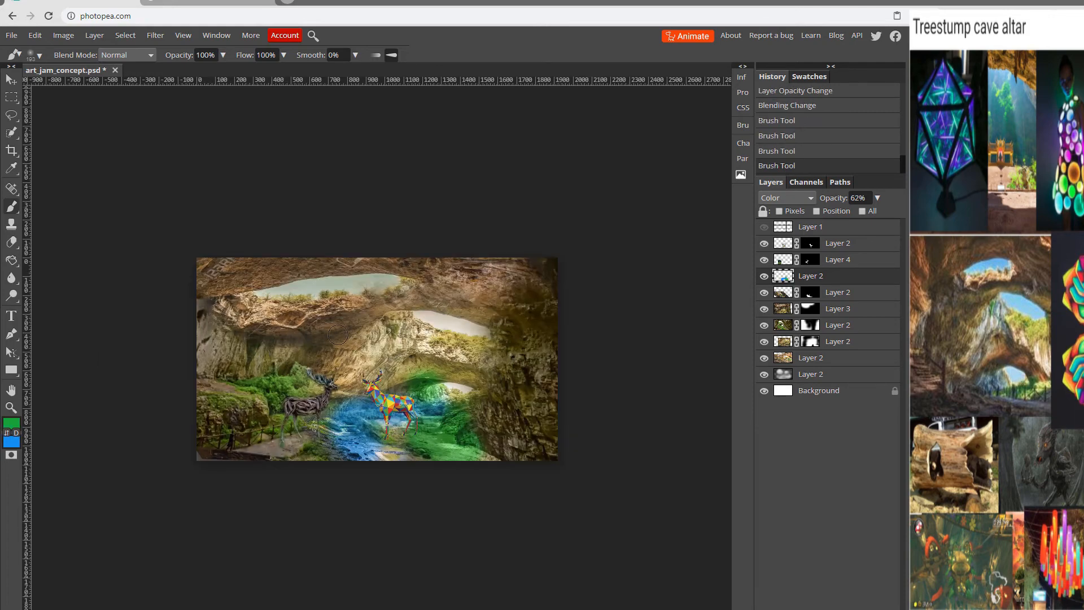
Reduce the opacity of the blue and green tint layer to 38%.
click(877, 198)
drag(858, 215, 846, 219)
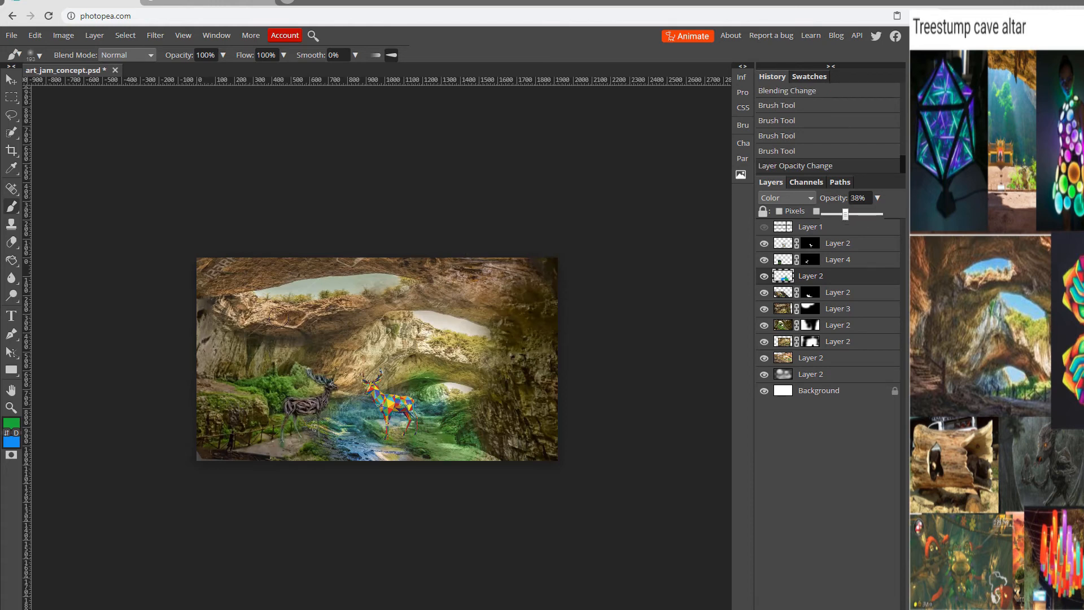
key(ctrl+plus)
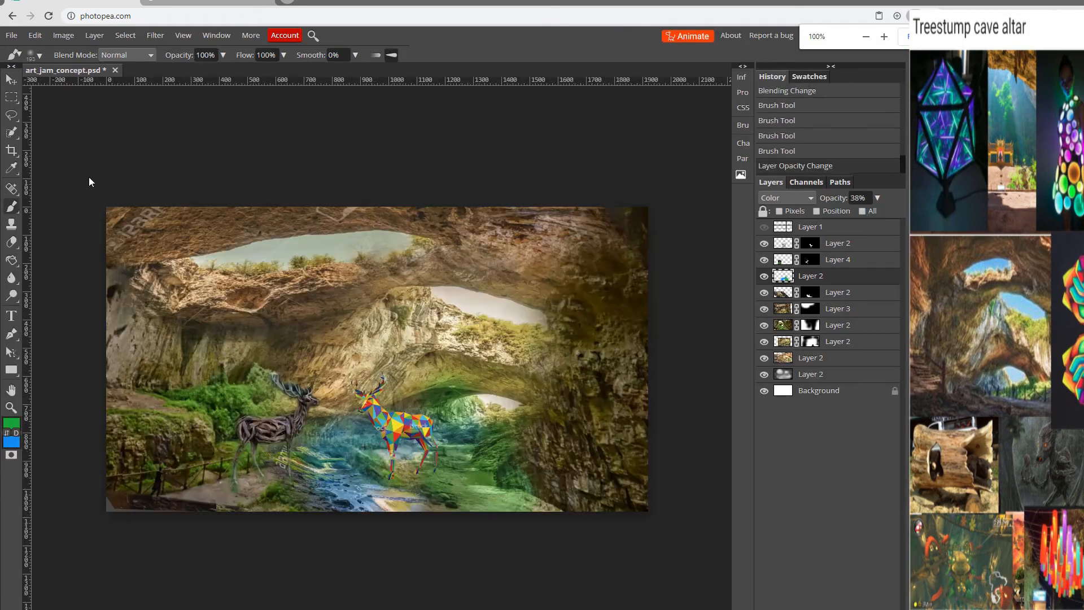
Switch to the Google Images page and search for "lens flare rainbow".
click(168, 2)
scroll(164, 145, up, 2)
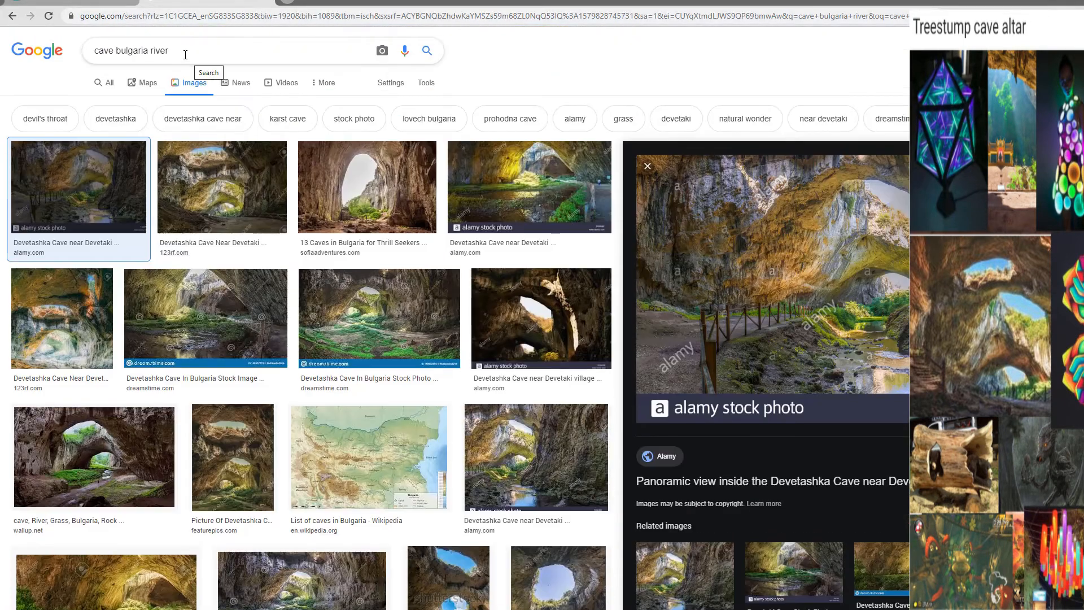
drag(184, 52, 0, 67)
text(lens flare rainbow)
key(Return)
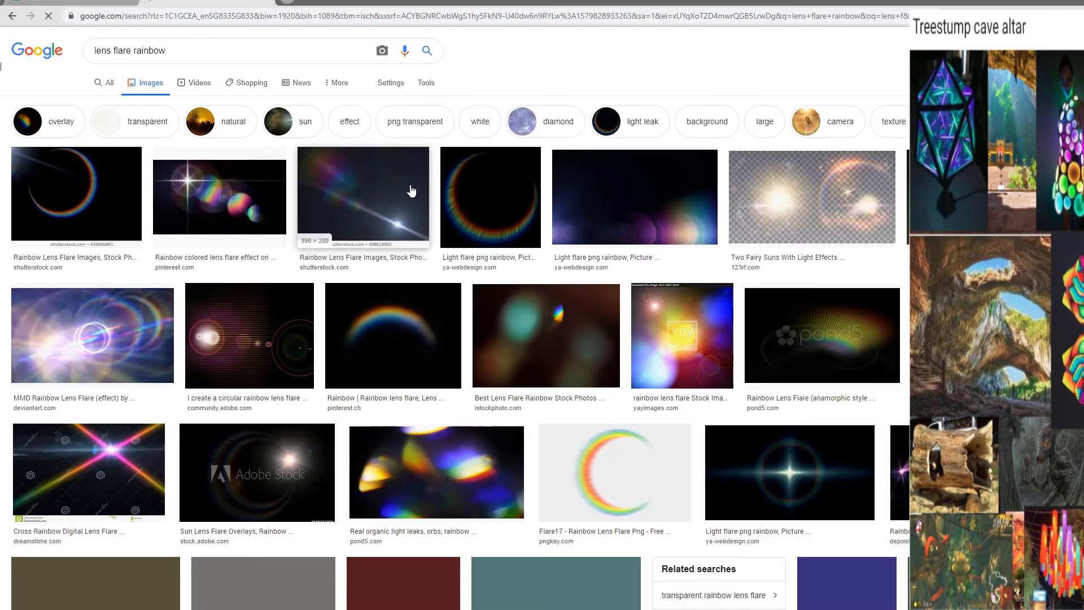
Open the circular rainbow light flare from ya-webdesign.com and copy its image.
click(486, 217)
right_click(813, 207)
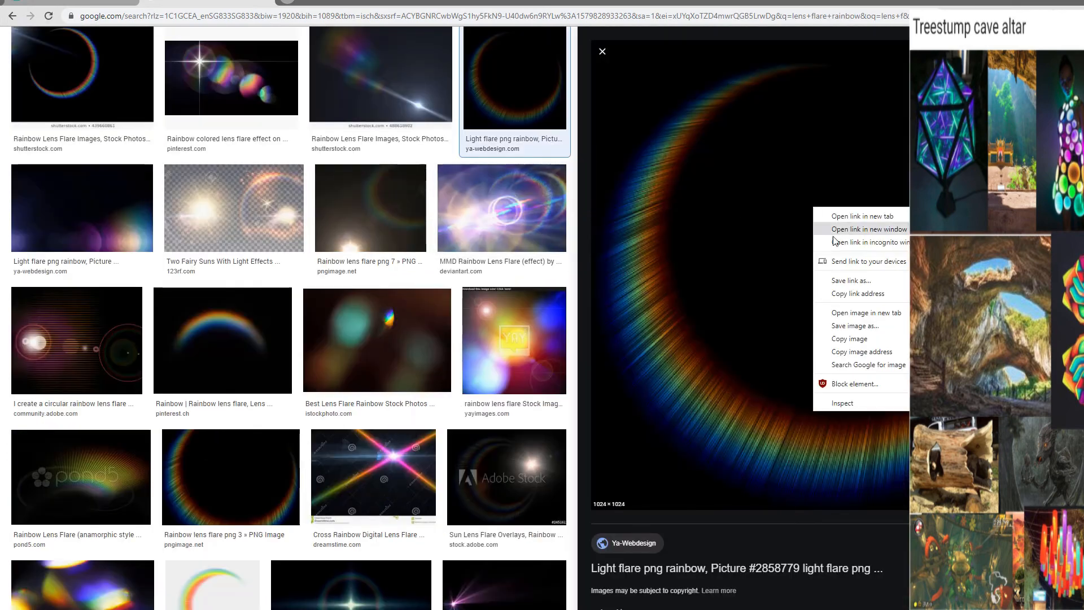
click(844, 338)
Return to the concept document, paste the rainbow flare above the low-poly deer's layer and set its blend mode to Screen.
click(107, 3)
click(837, 243)
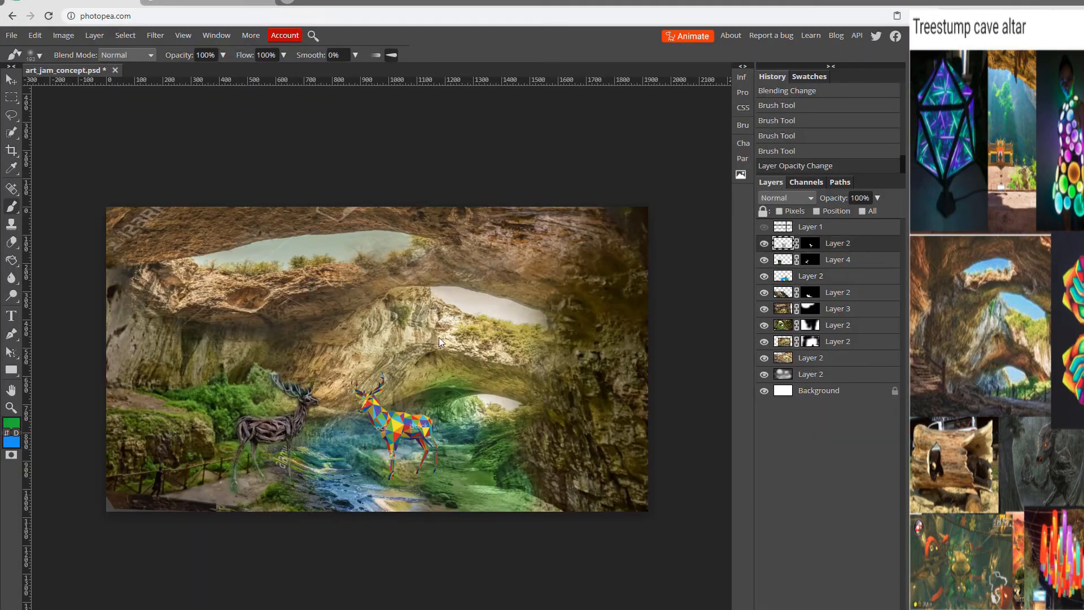
key(ctrl+v)
click(801, 199)
click(774, 315)
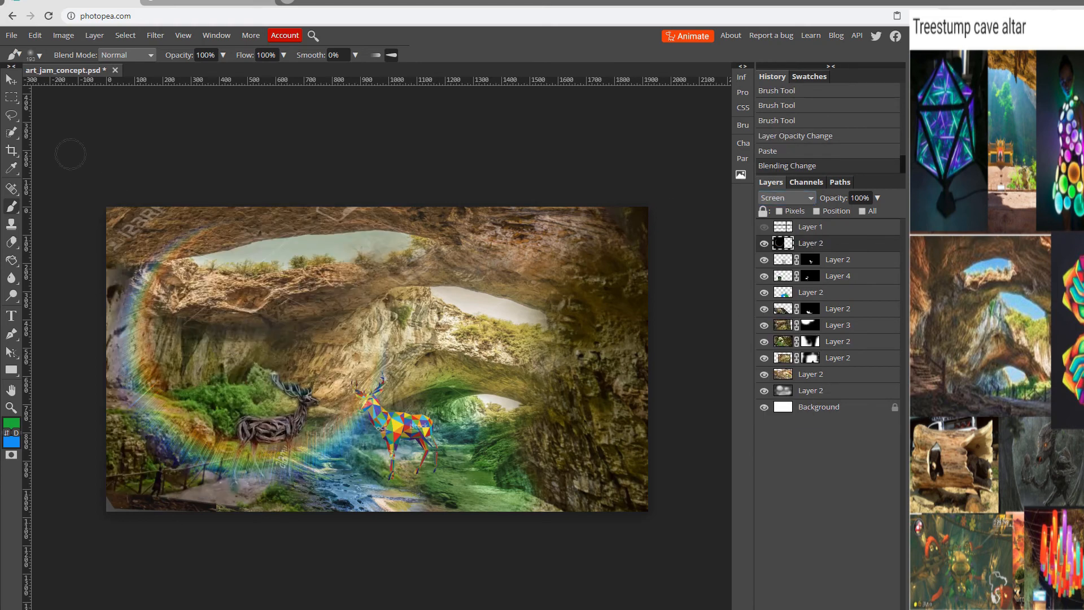
Enlarge the rainbow flare, rotate it 45° and pull in its upper and lower corners over the scene.
click(16, 80)
drag(396, 317, 678, 341)
key(ctrl+minus)
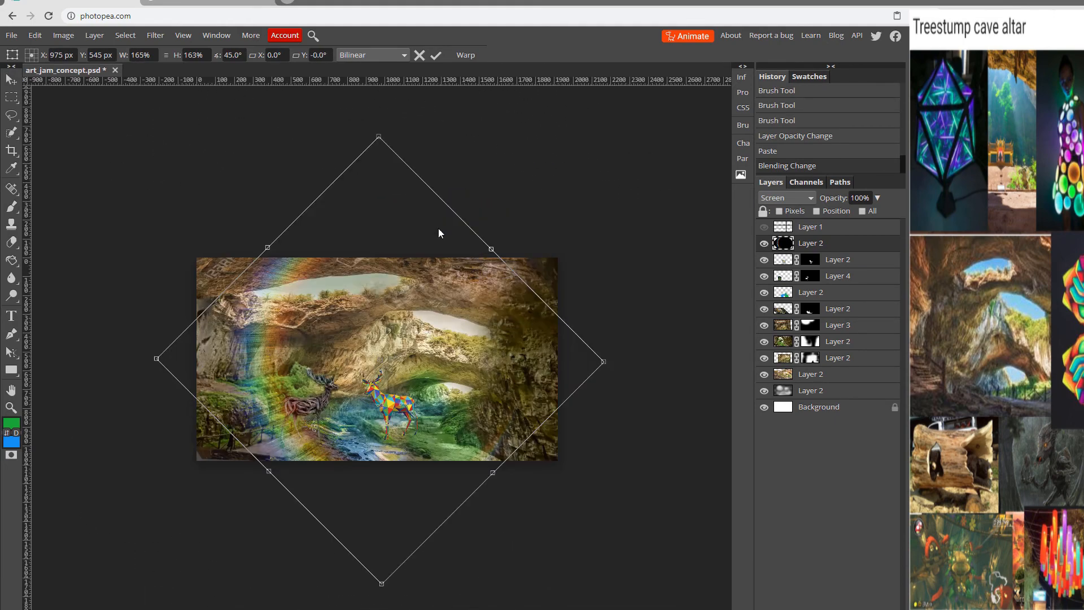
drag(376, 134, 372, 265)
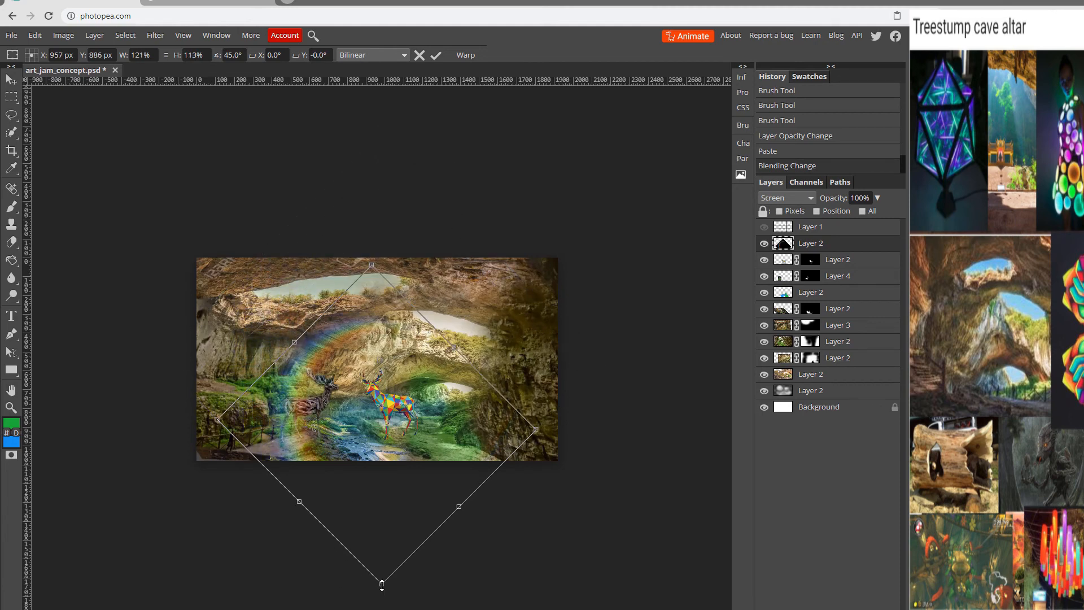
drag(382, 585, 381, 475)
Rotate the rainbow flare to about 88.8° and resize it to about 118% by 147% so it arches over the low-poly deer.
drag(483, 374, 721, 370)
drag(490, 150, 493, 184)
drag(394, 283, 438, 332)
drag(484, 377, 402, 342)
drag(405, 194, 525, 250)
drag(487, 355, 486, 351)
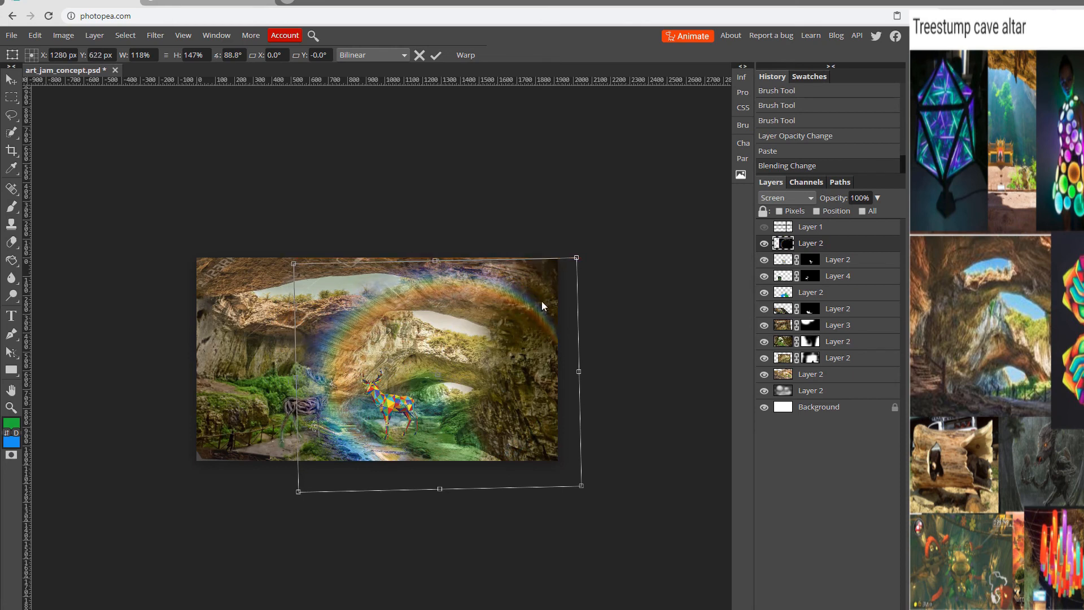
Stretch the rainbow flare to about 114% by 235% beyond the canvas's right edge and move its layer below Layer 4.
drag(585, 372, 754, 357)
drag(533, 377, 513, 364)
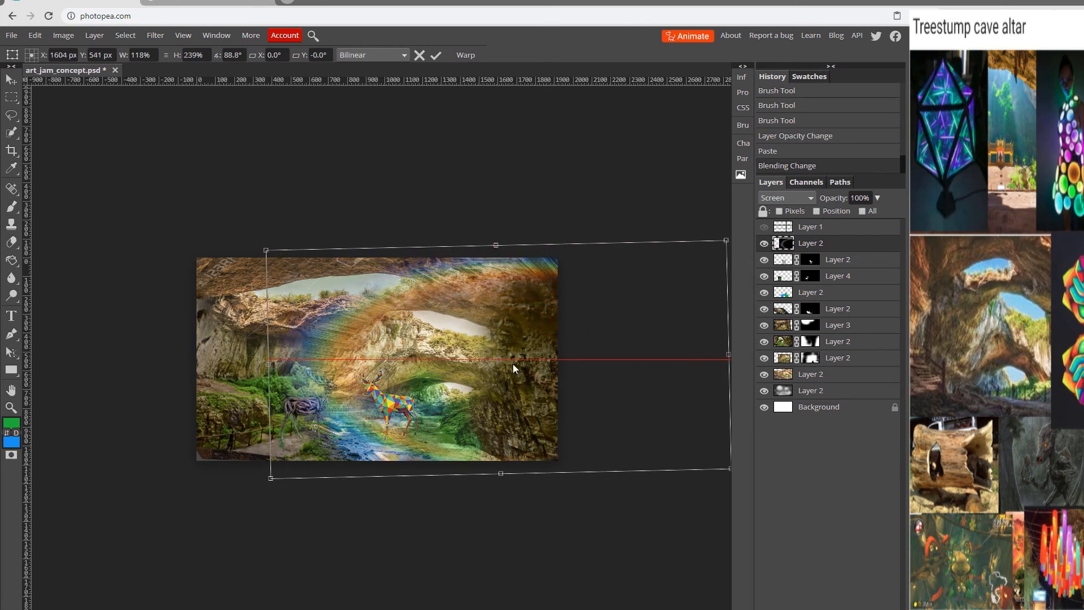
drag(503, 243, 502, 254)
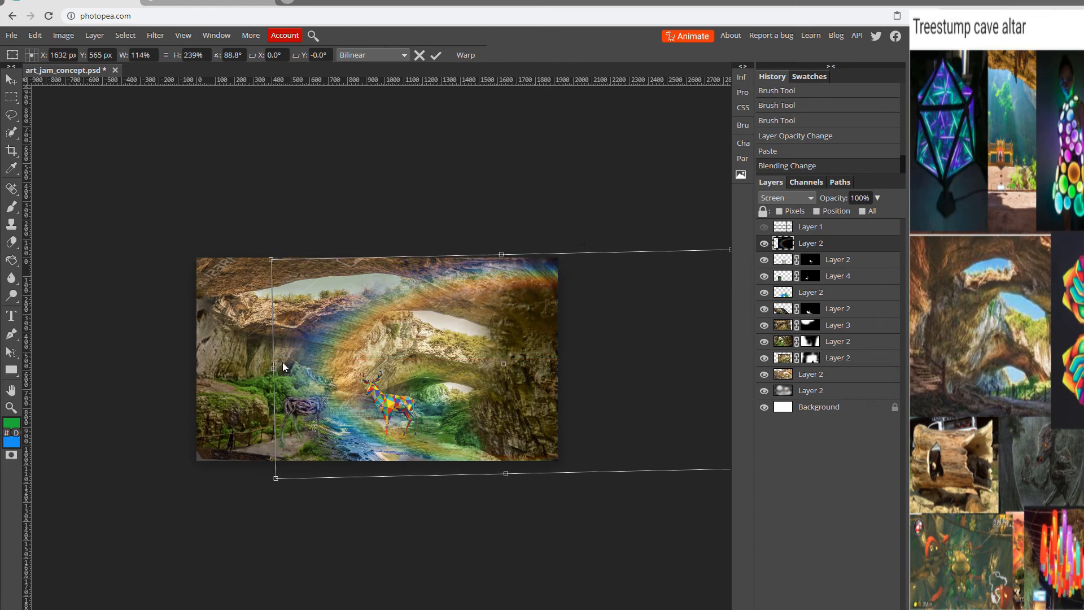
mouse_move(282, 367)
mouse_down()
mouse_move(271, 367)
mouse_move(289, 367)
mouse_up()
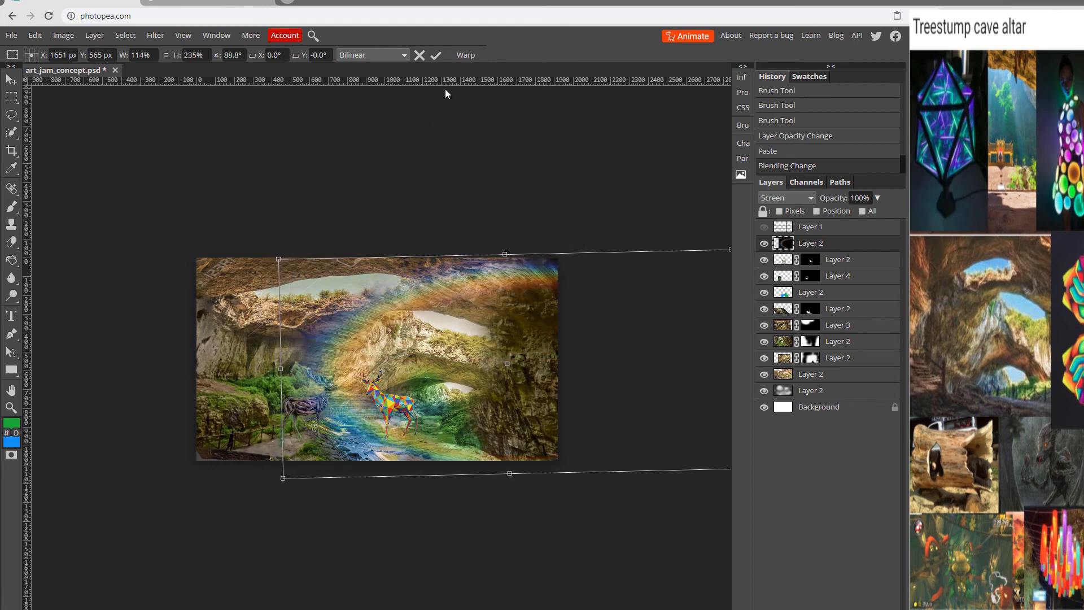
click(435, 55)
drag(821, 244, 834, 285)
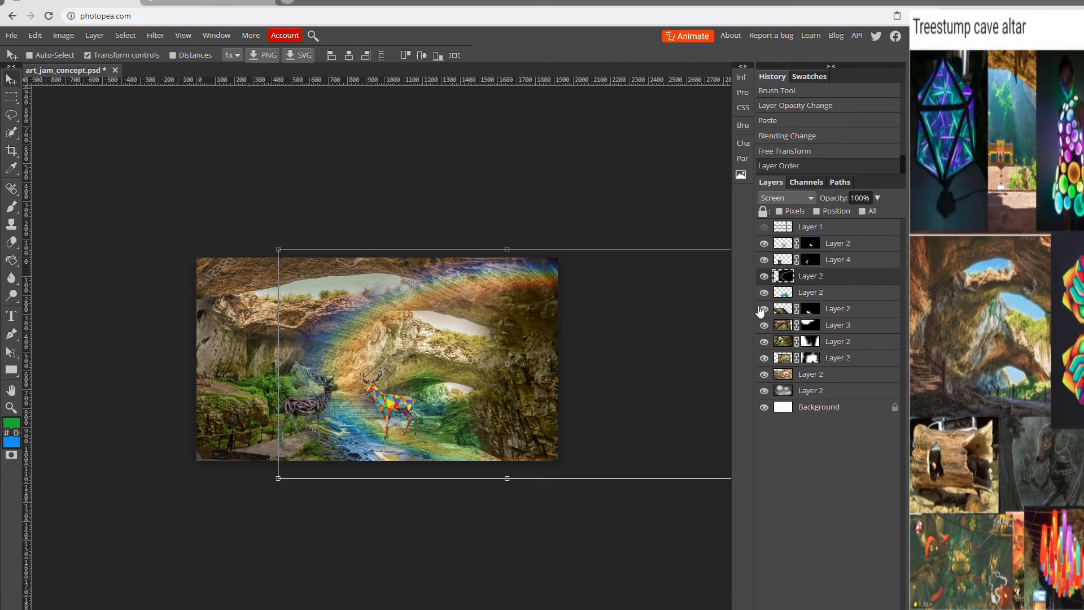
Adjust the masked river photo's lightness and saturation with Hue/Saturation, and check the scene with Layer 3 hidden and shown.
click(873, 314)
click(63, 35)
mouse_move(85, 52)
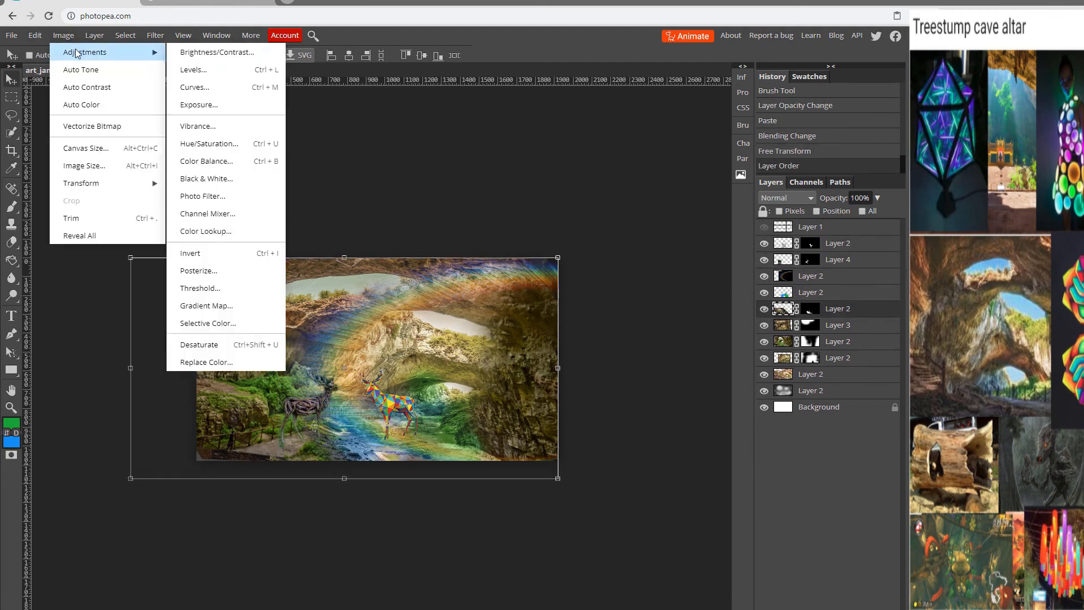
click(234, 143)
drag(192, 117, 254, 73)
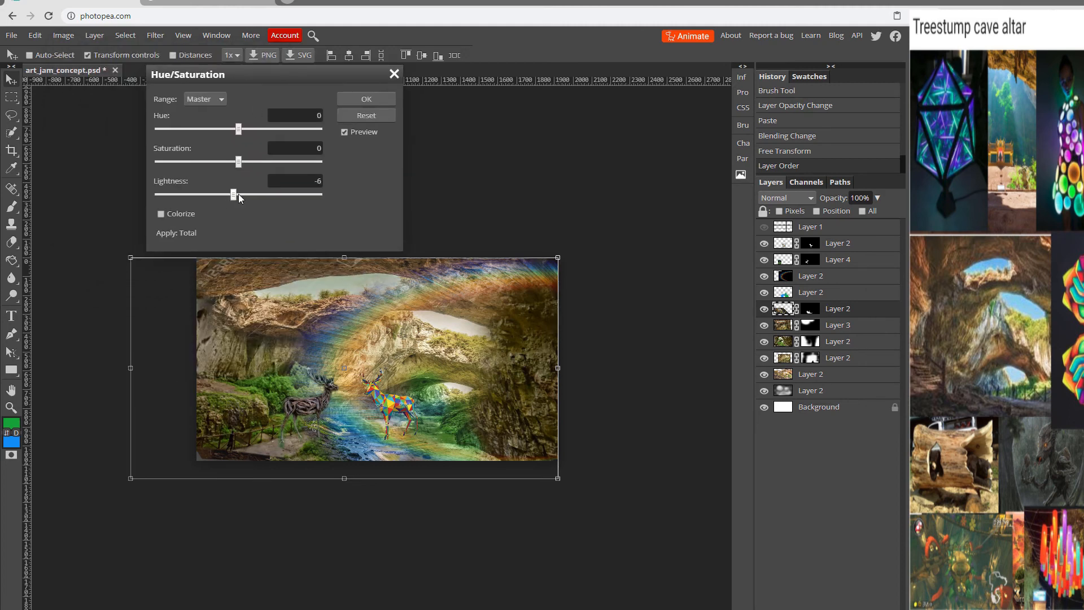
drag(238, 195, 243, 162)
click(366, 99)
click(764, 326)
click(764, 327)
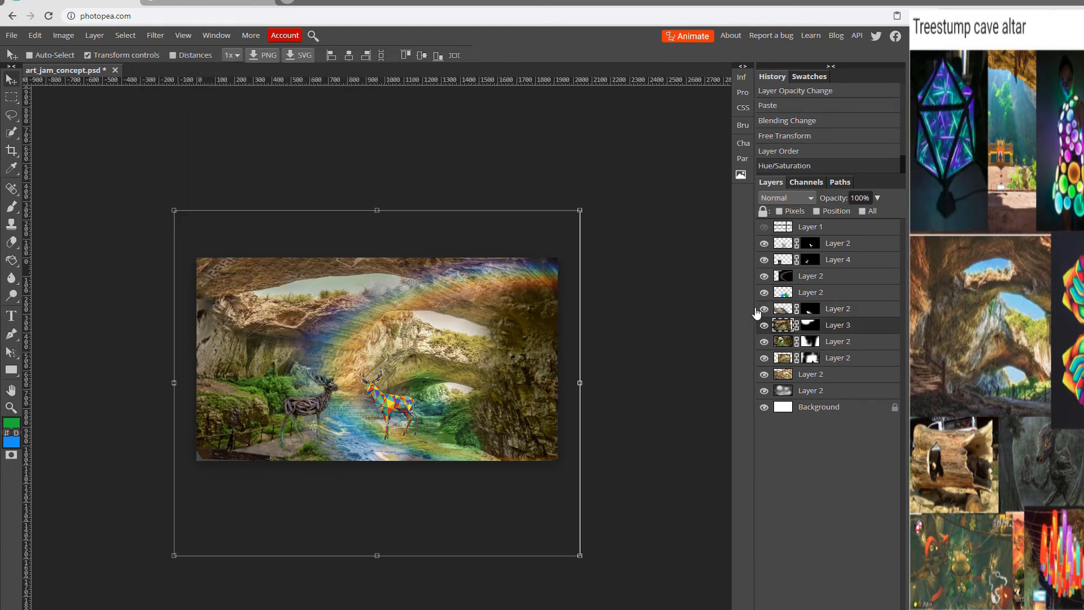
Apply Hue/Saturation to Layer 3 with saturation -22 and lightness -7.
click(63, 35)
mouse_move(85, 52)
click(206, 144)
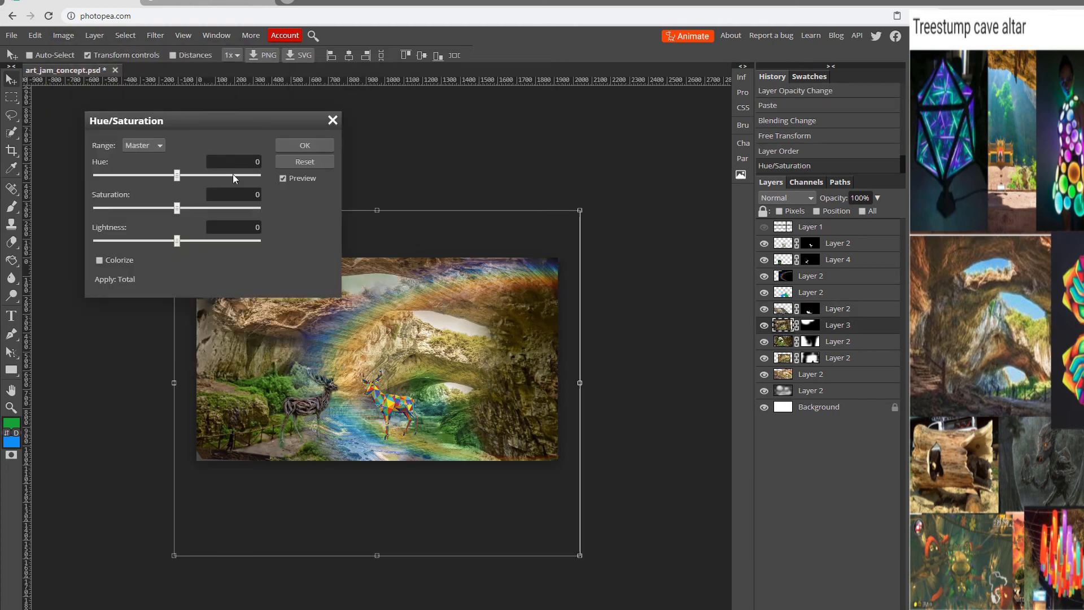
drag(202, 131, 167, 51)
drag(151, 171, 133, 145)
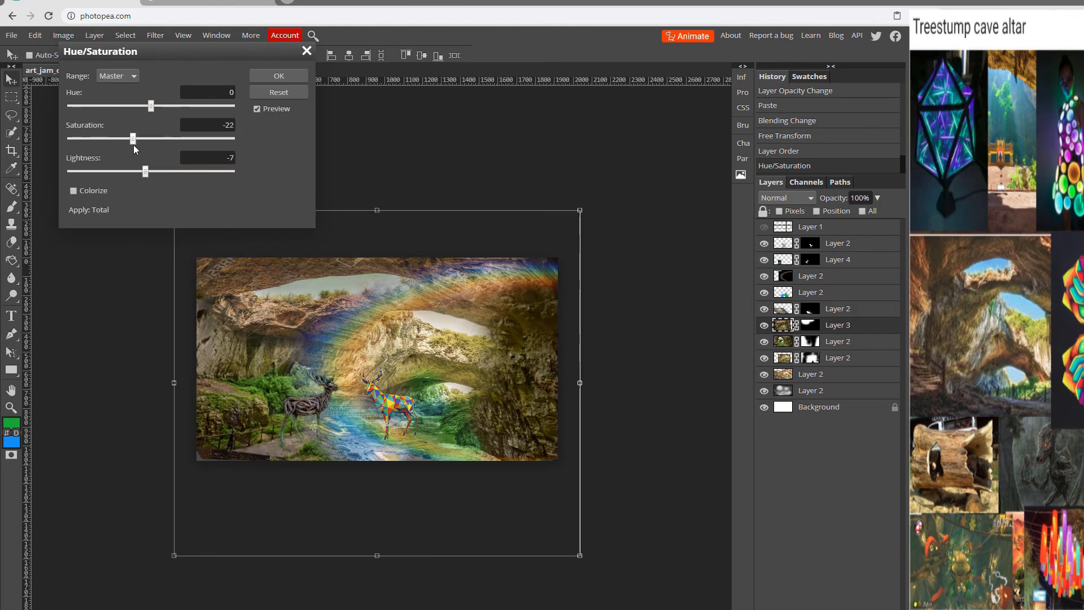
click(259, 78)
Reduce the saturation and lightness of the masked photo layer directly below Layer 3 with Hue/Saturation.
click(782, 339)
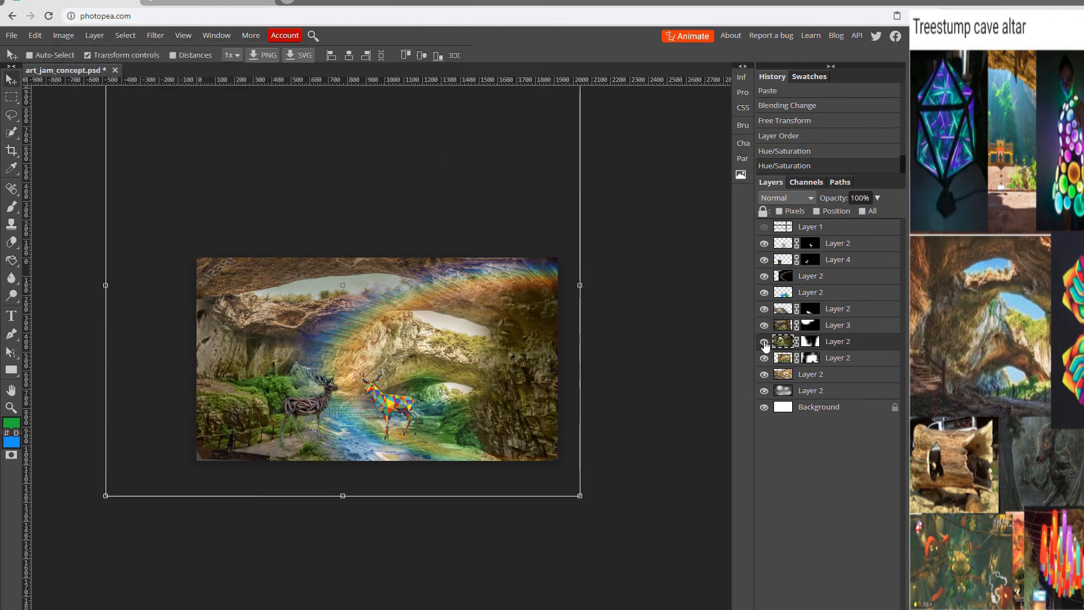
click(63, 35)
mouse_move(141, 52)
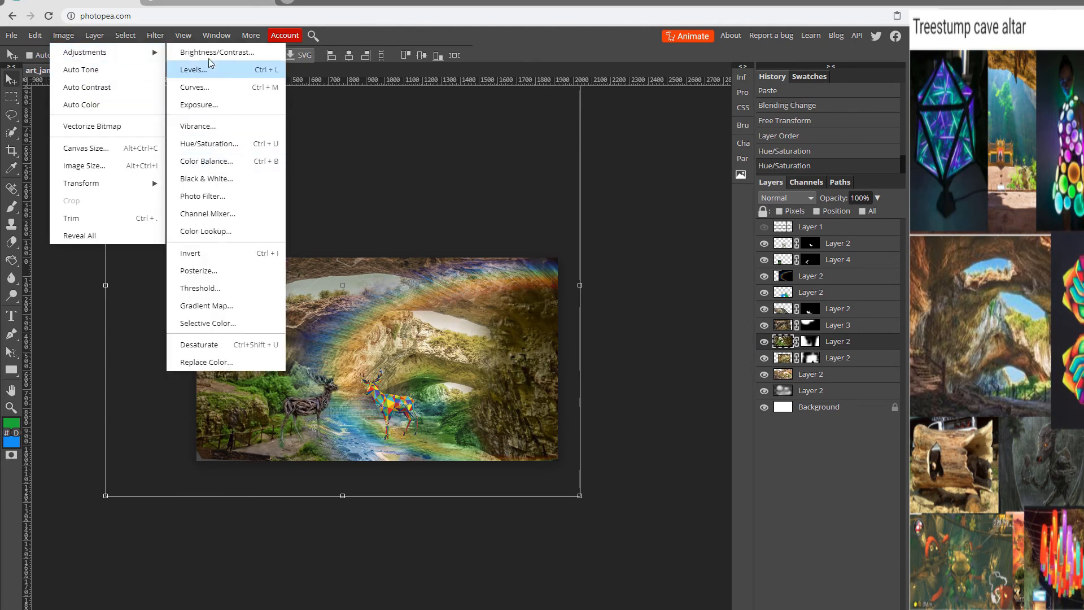
click(210, 146)
drag(182, 127, 132, 63)
drag(127, 177, 103, 148)
click(254, 81)
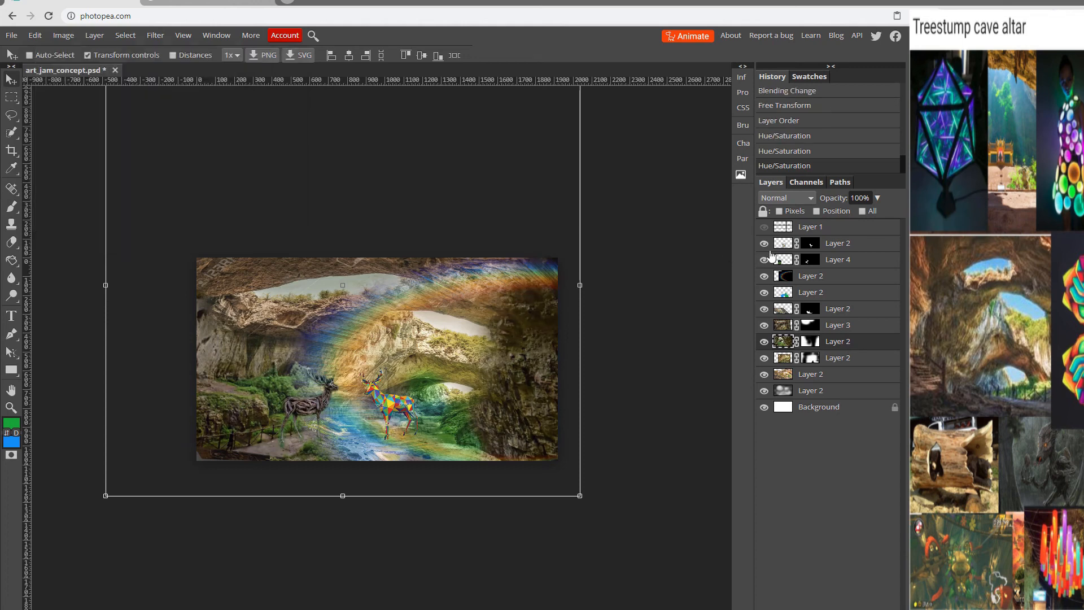
Colorize the woven deer on Layer 4 with Hue/Saturation at hue 36, saturation 42 and lightness 12.
click(771, 261)
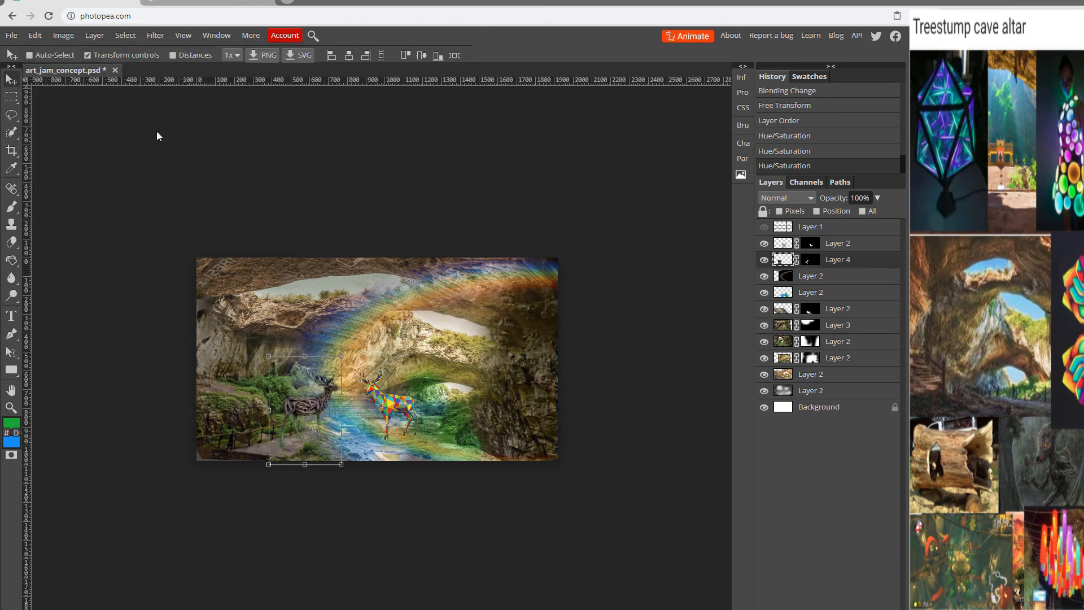
click(63, 35)
mouse_move(85, 52)
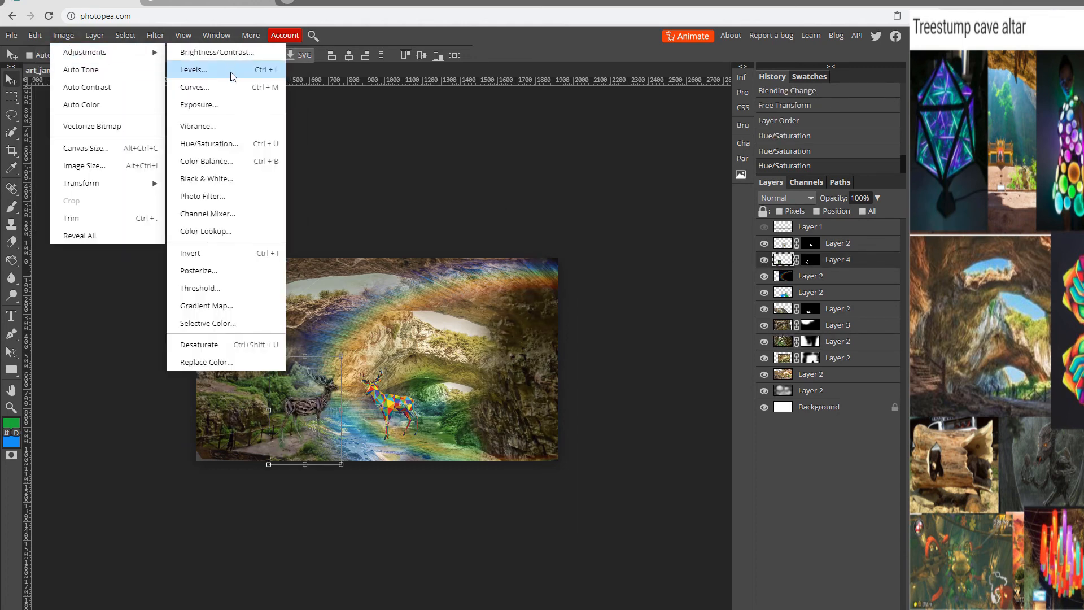
click(197, 144)
click(102, 260)
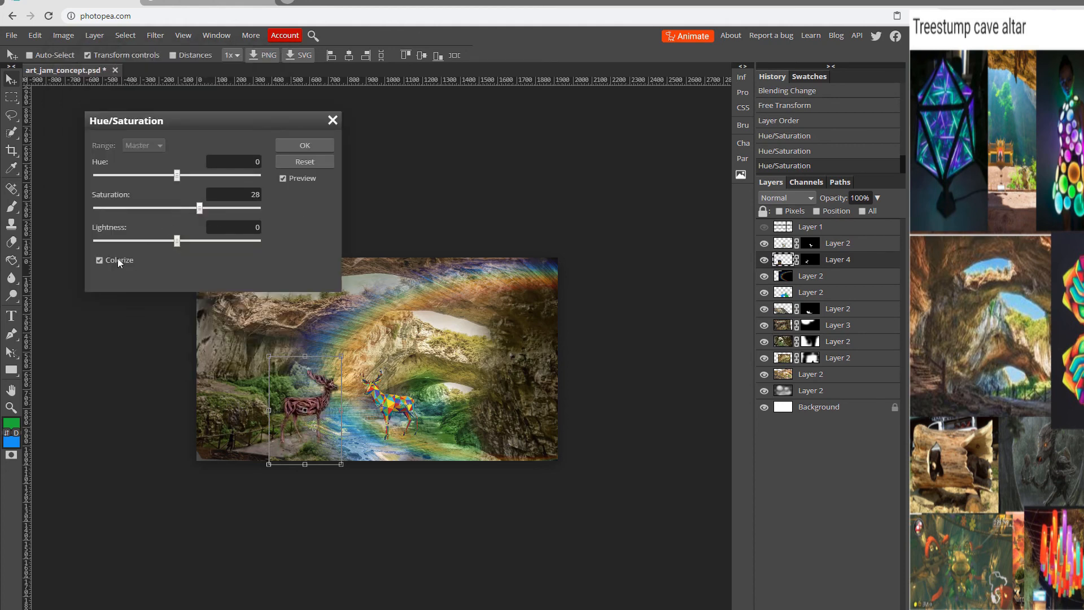
drag(175, 179, 200, 176)
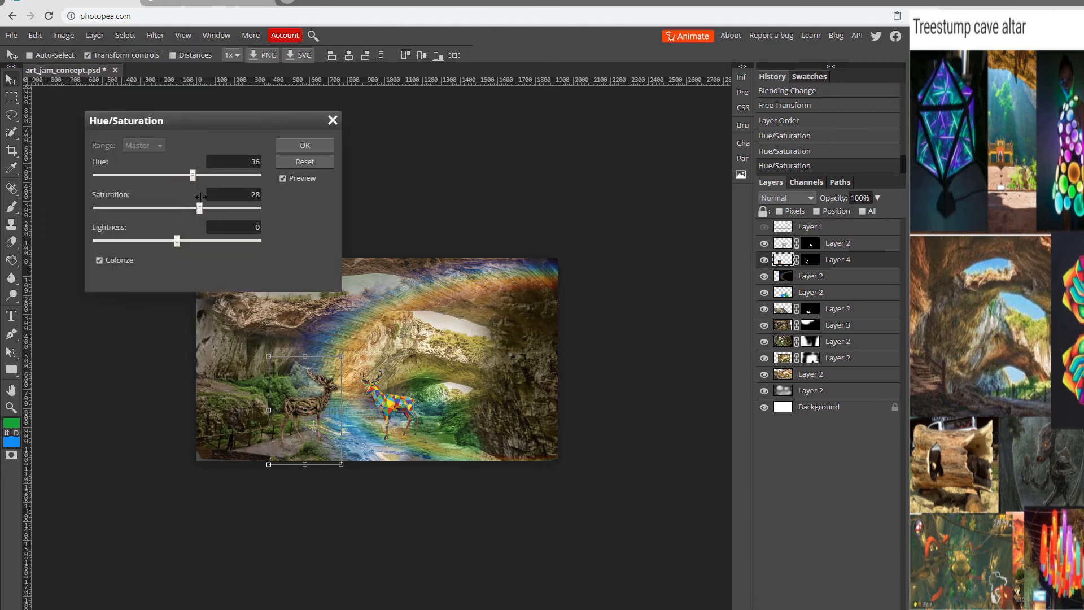
mouse_move(177, 241)
mouse_down()
mouse_move(164, 239)
mouse_move(195, 236)
mouse_move(186, 236)
mouse_up()
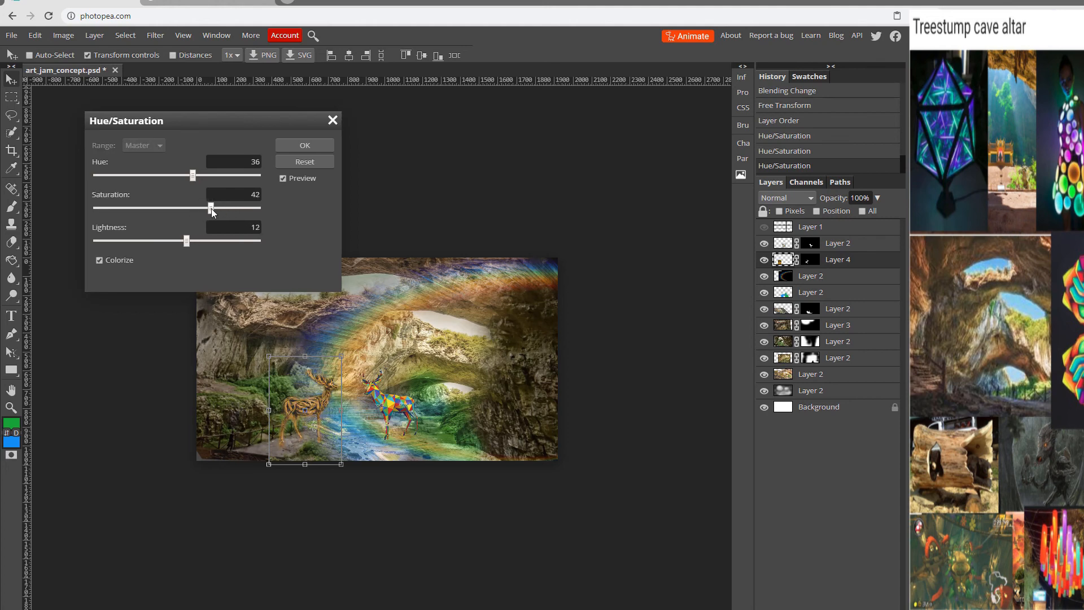
click(332, 146)
Shift the low-poly deer's hue to about 146 with Hue/Saturation.
click(822, 249)
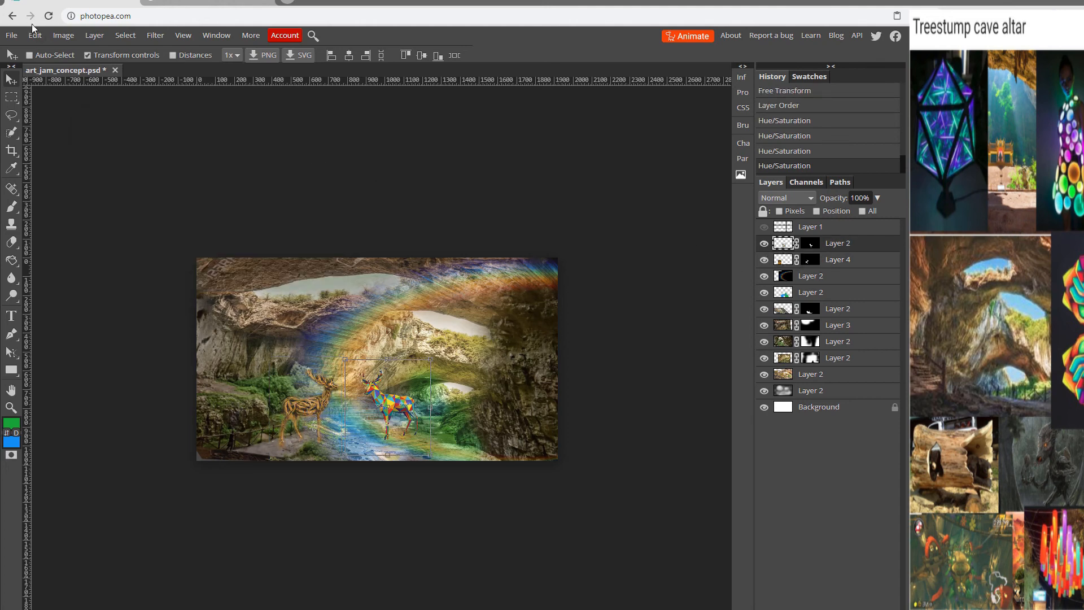
click(64, 35)
mouse_move(113, 49)
click(235, 142)
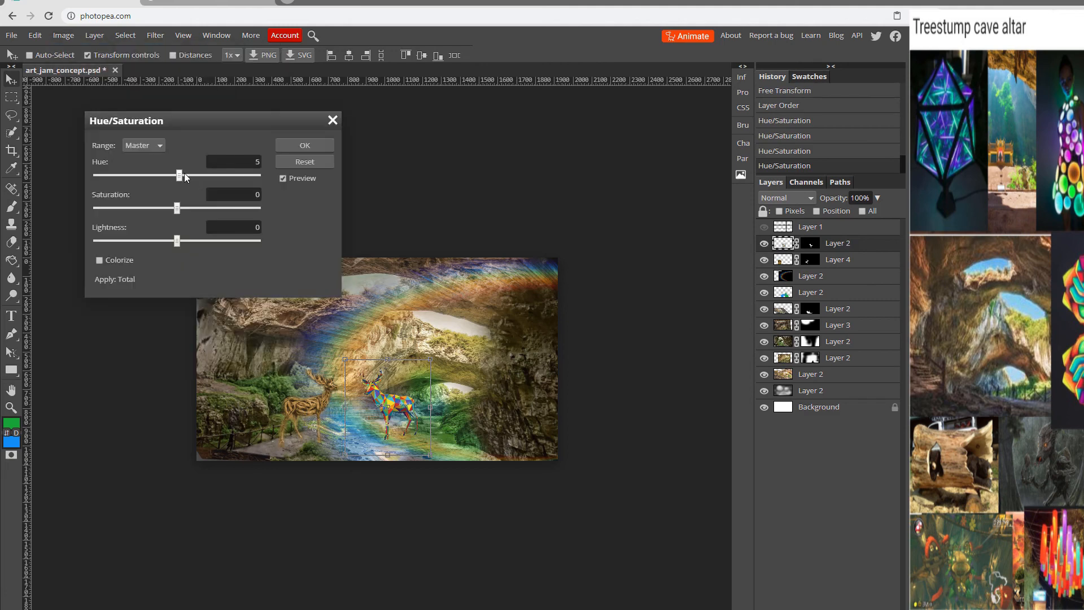
drag(185, 175, 252, 179)
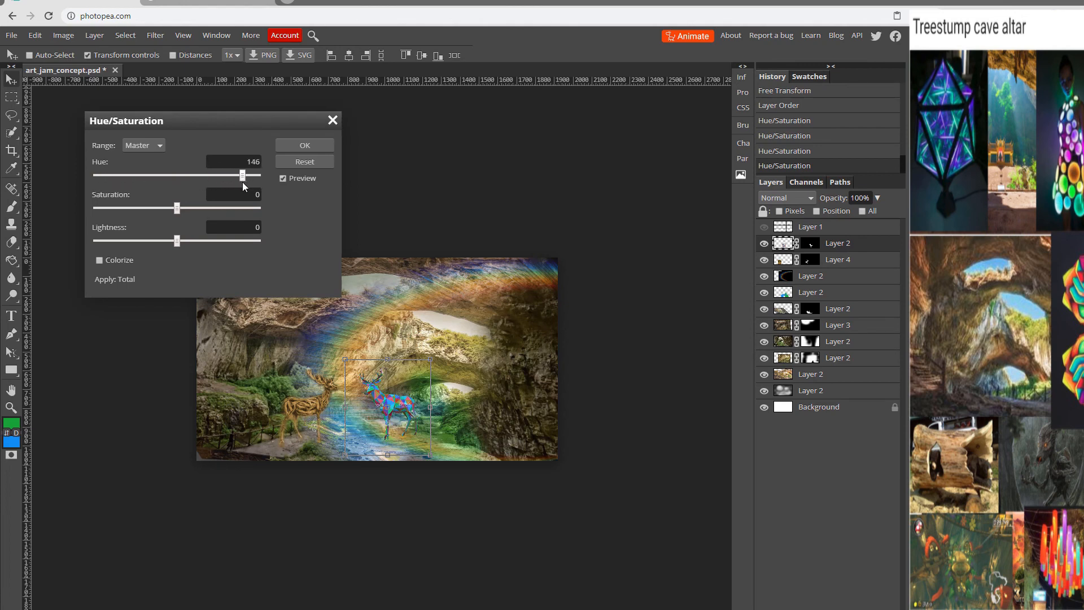
click(294, 145)
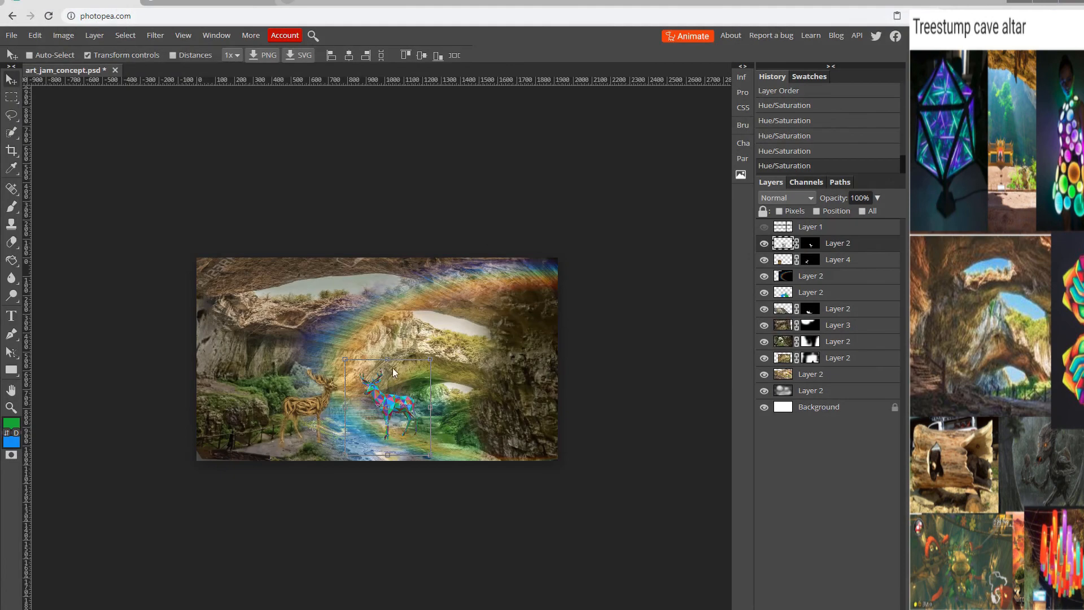
Move the blurred black-and-white lighting layer above the deer layers and set it to Overlay at 37% opacity.
click(777, 391)
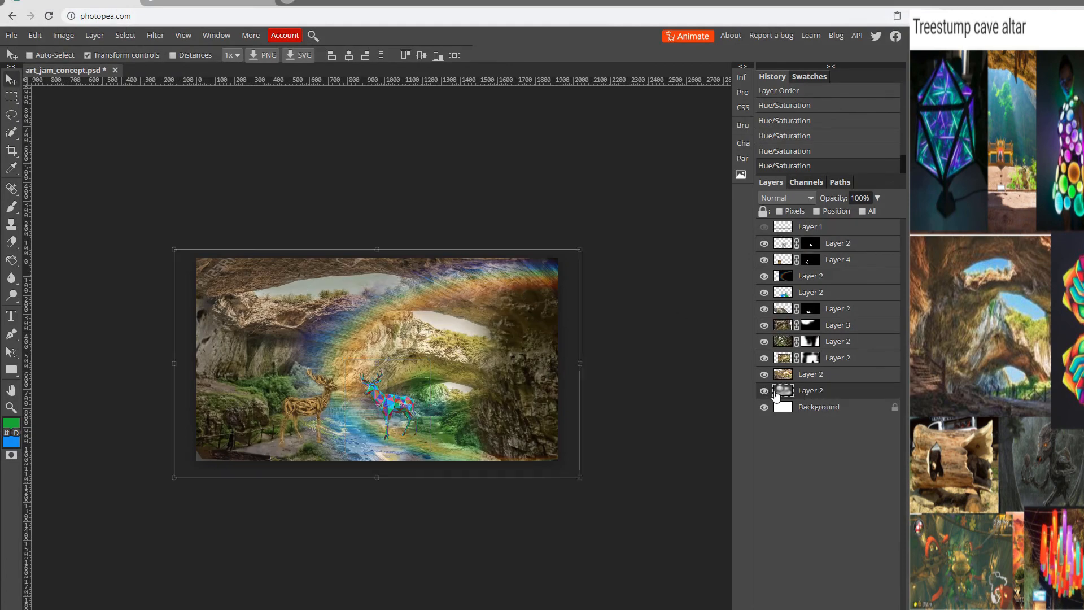
drag(776, 395, 816, 242)
click(810, 198)
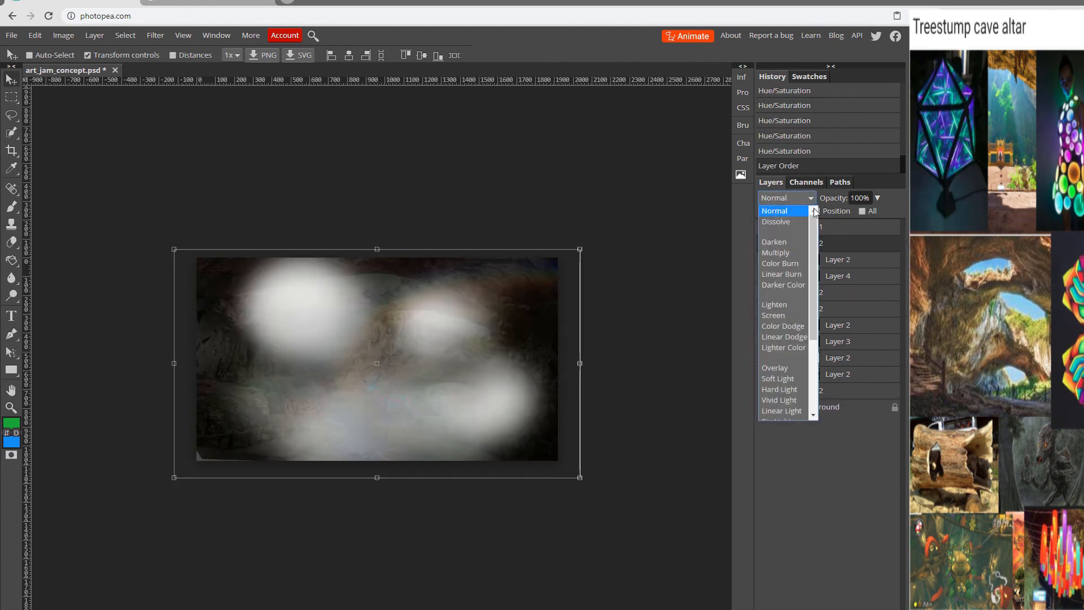
click(778, 368)
click(878, 197)
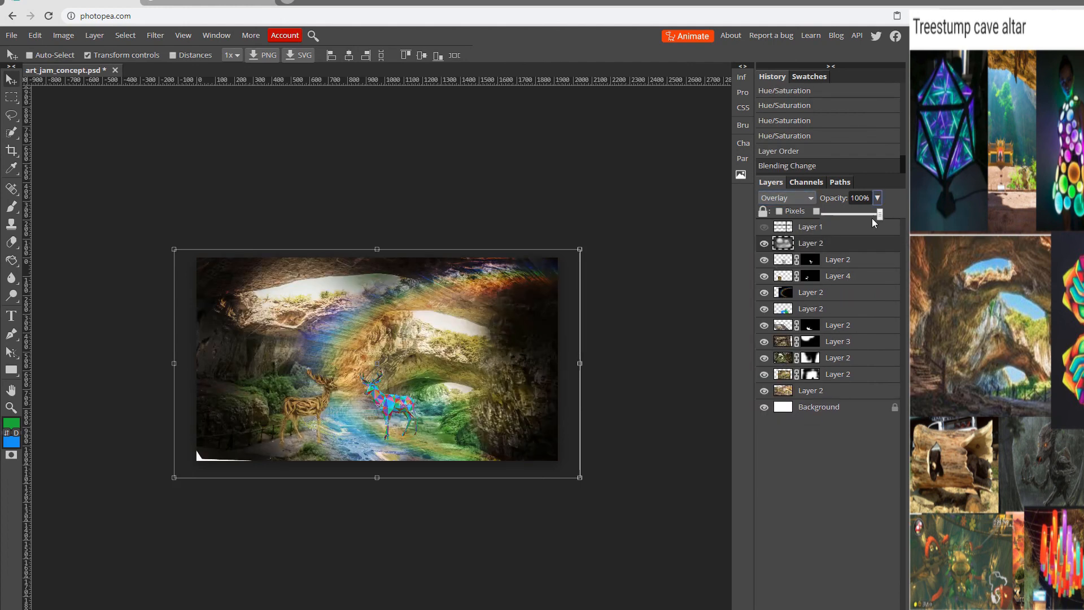
drag(872, 222, 847, 222)
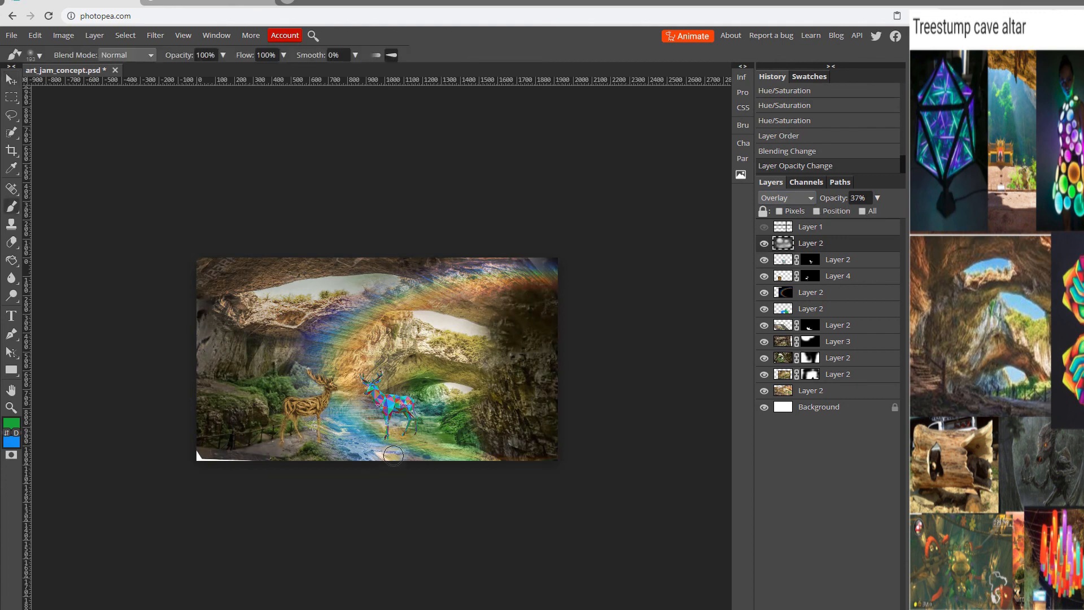
Set up a soft Brush with white foreground, black background and a size slightly above 193 px.
key(b)
click(8, 425)
click(261, 254)
click(308, 271)
click(12, 441)
click(294, 254)
click(308, 272)
right_click(394, 416)
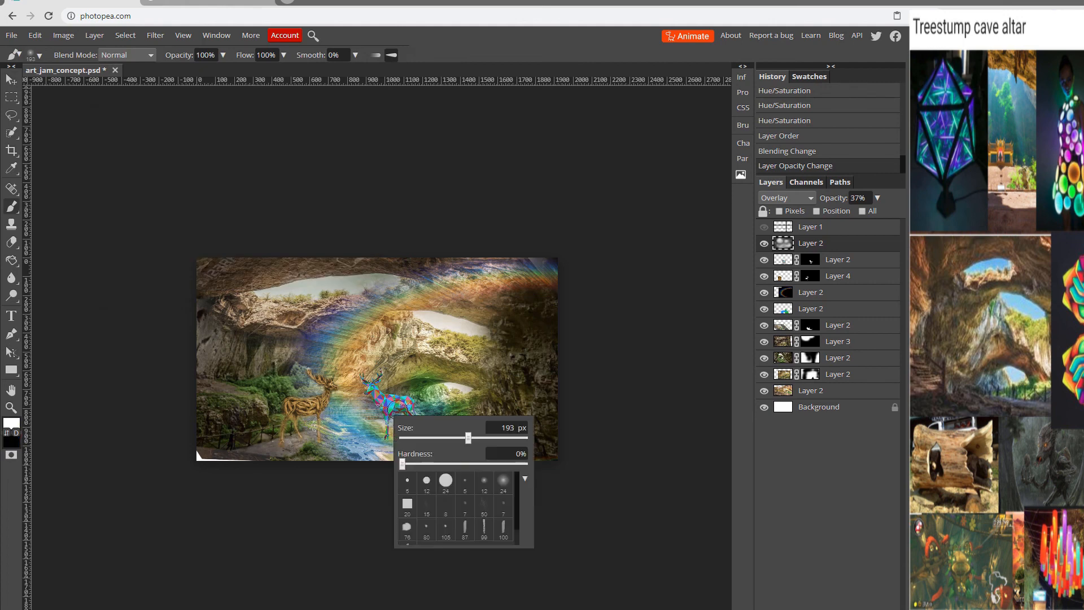
drag(468, 438, 481, 439)
Paint white light near the low-poly deer's head and black shadows over the ground, foliage, cave roof and walls on the Overlay layer.
drag(393, 370, 412, 381)
key(x)
click(430, 436)
drag(428, 439, 404, 446)
drag(454, 440, 464, 432)
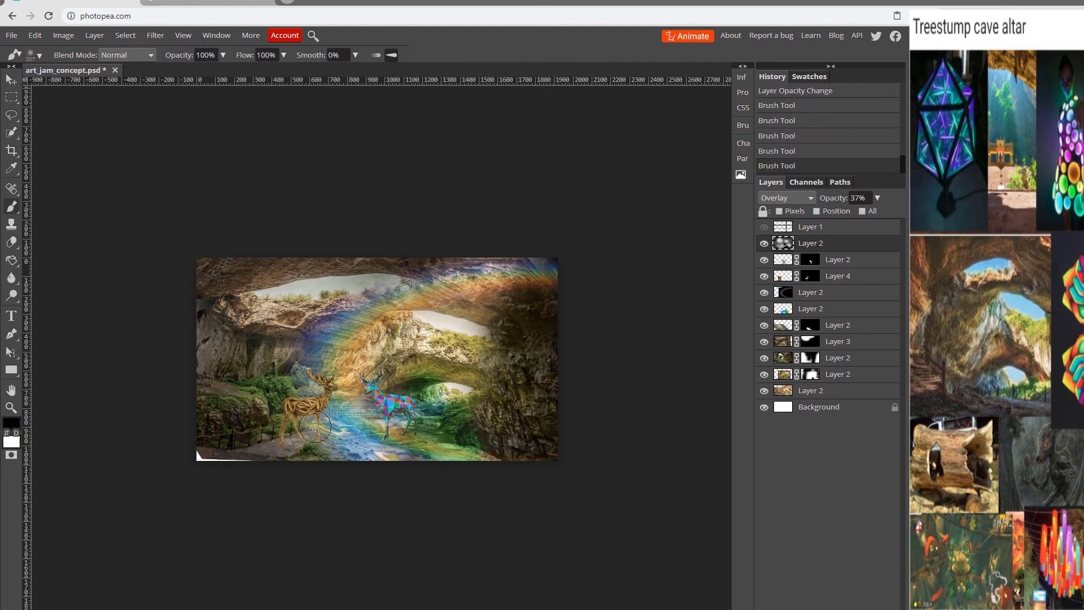
drag(263, 377, 248, 387)
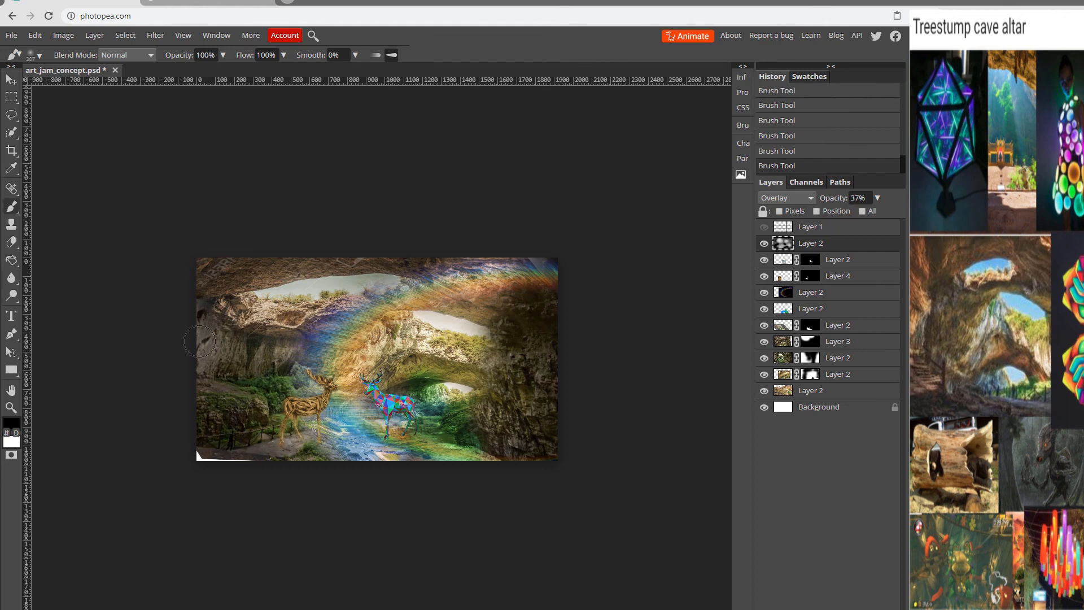
drag(224, 262, 277, 264)
mouse_move(477, 278)
mouse_down()
mouse_move(503, 276)
mouse_move(478, 293)
mouse_move(524, 319)
mouse_move(509, 353)
mouse_move(377, 350)
mouse_move(515, 367)
mouse_up()
mouse_move(414, 360)
mouse_down()
mouse_move(380, 348)
mouse_move(305, 373)
mouse_up()
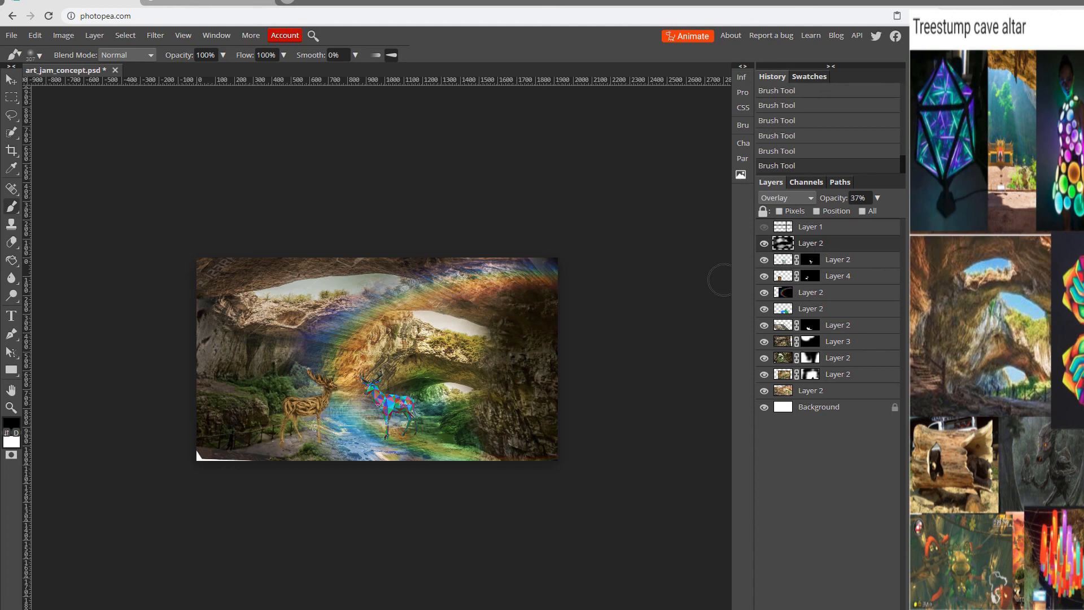
Add a Hue/Saturation adjustment layer with saturation -34 and place it directly below the rainbow flare layer.
click(829, 609)
click(840, 417)
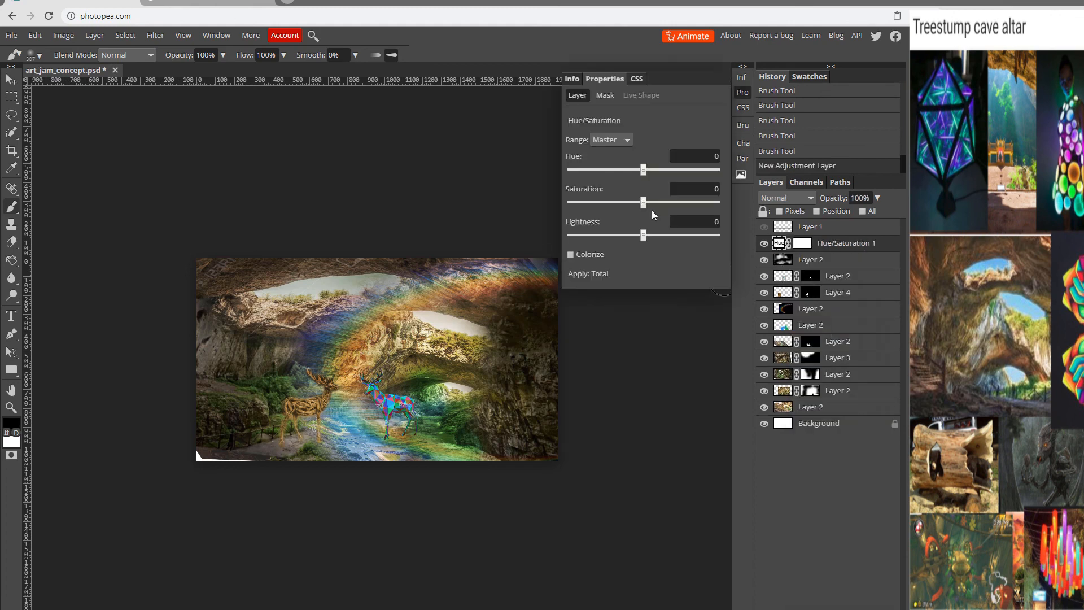
drag(643, 202, 620, 207)
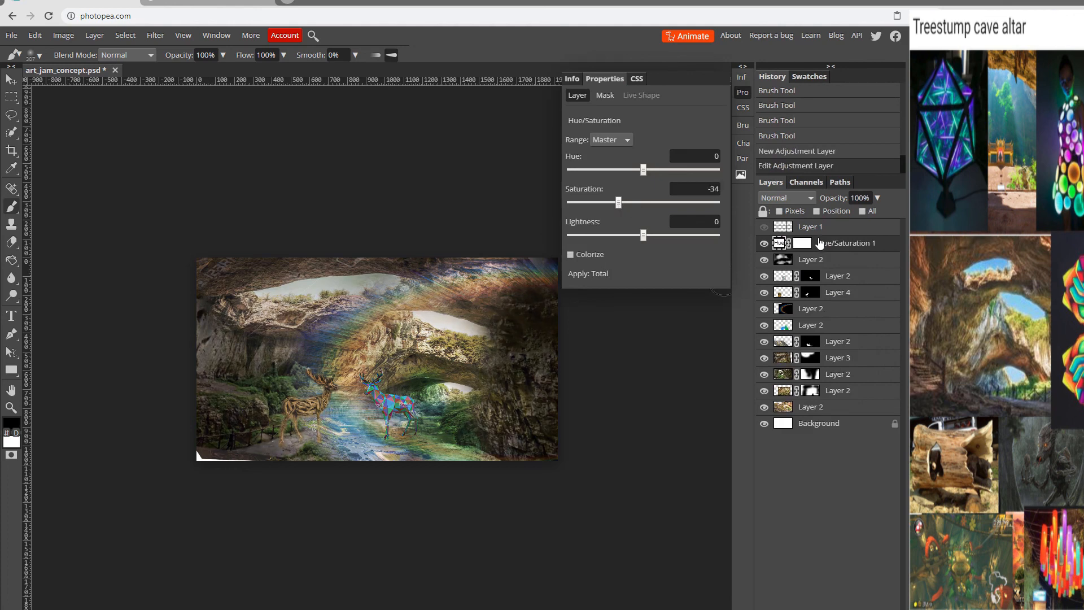
drag(820, 243, 836, 322)
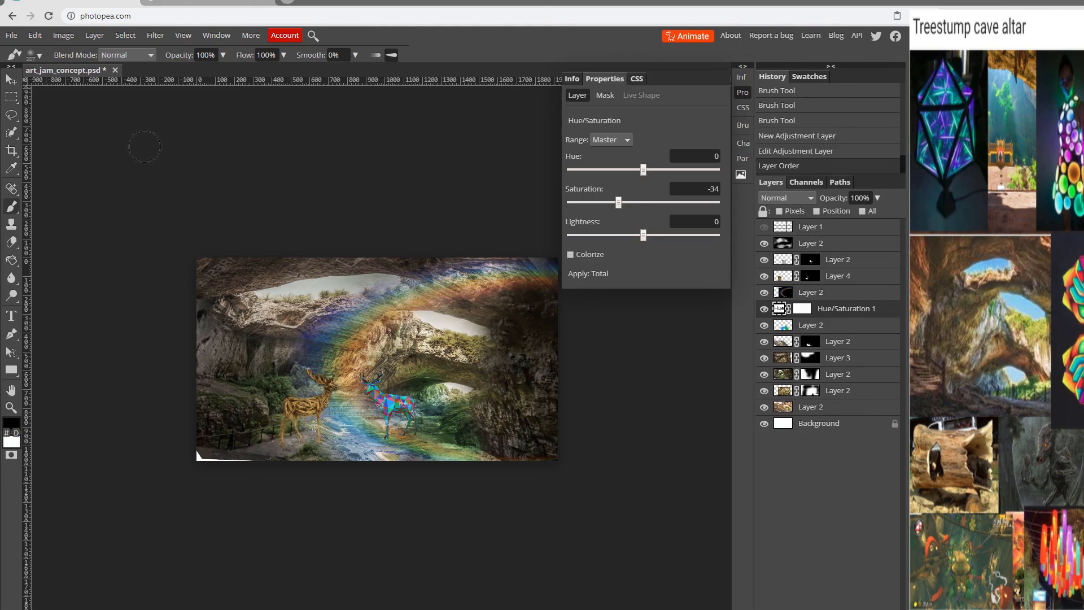
click(15, 35)
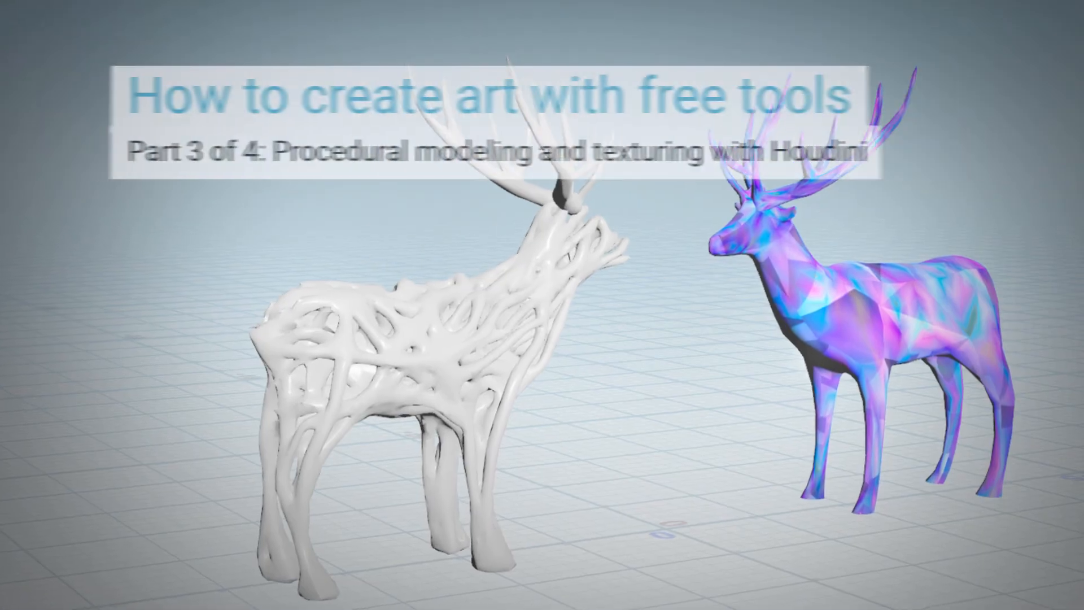